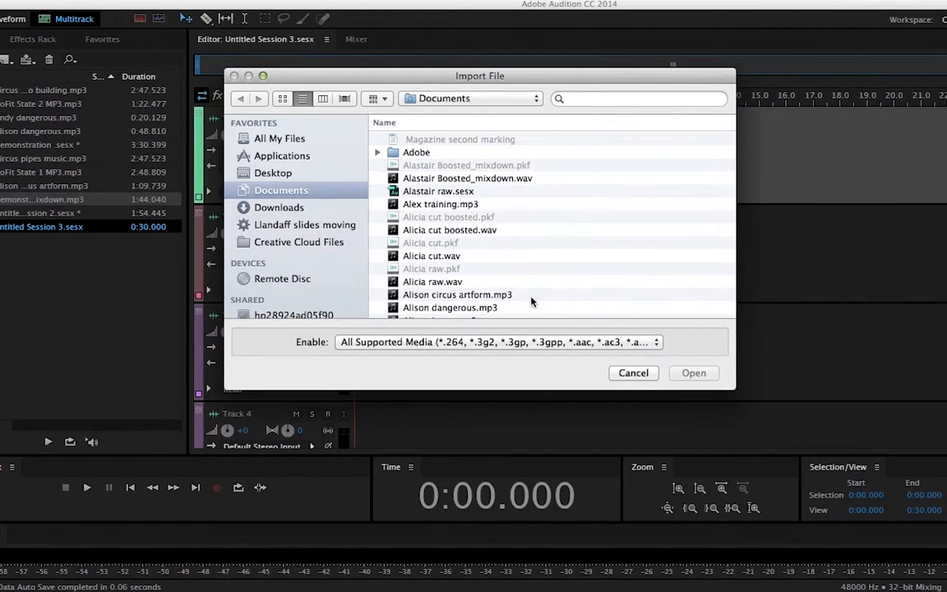
Import Alison dangerous.mp3 and place it at the start of Track 1
left_click(475, 309)
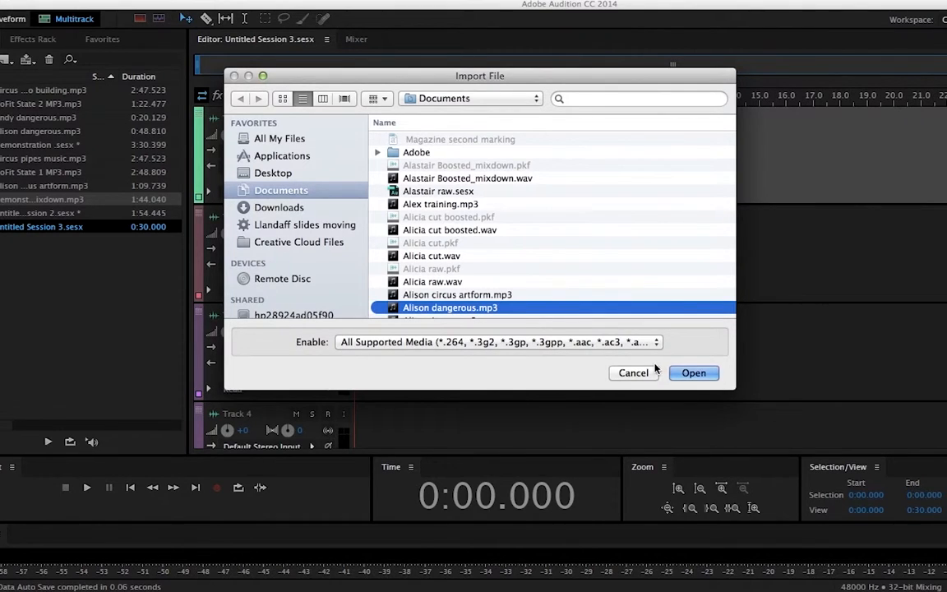
left_click(691, 374)
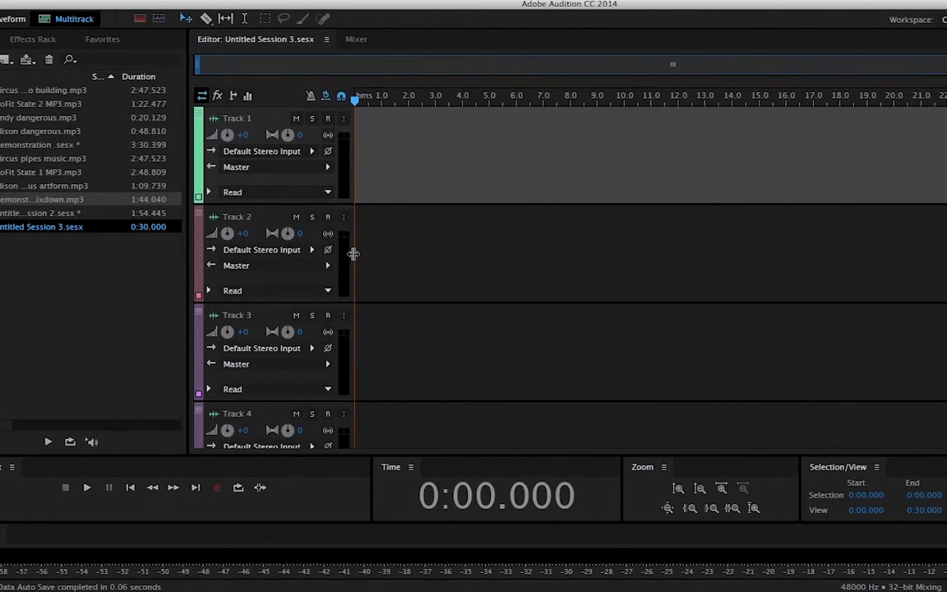
left_click_drag(42, 131, 310, 141)
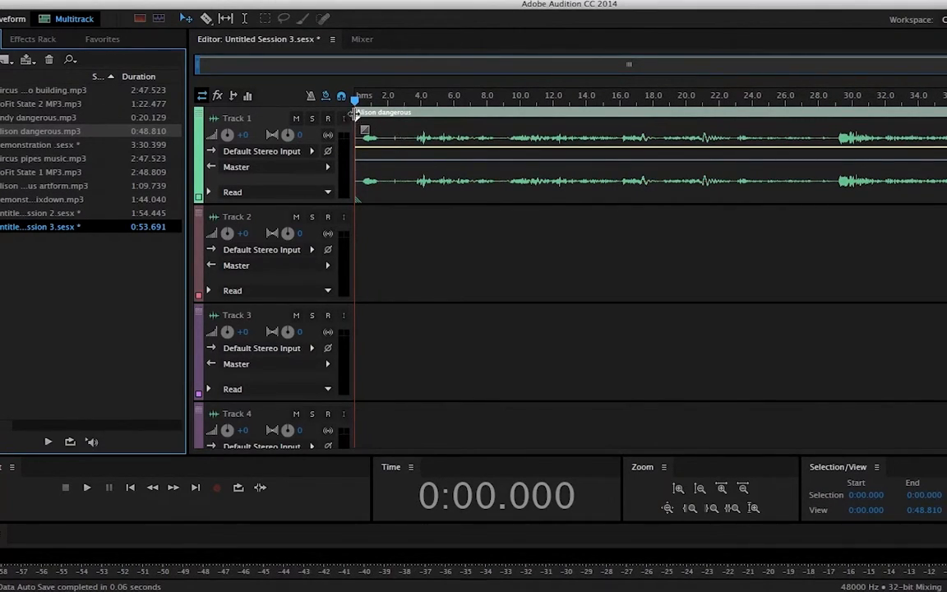
Play the opening of the Track 1 clip to find the cut point and split the clip at 0:02.721
key("space")
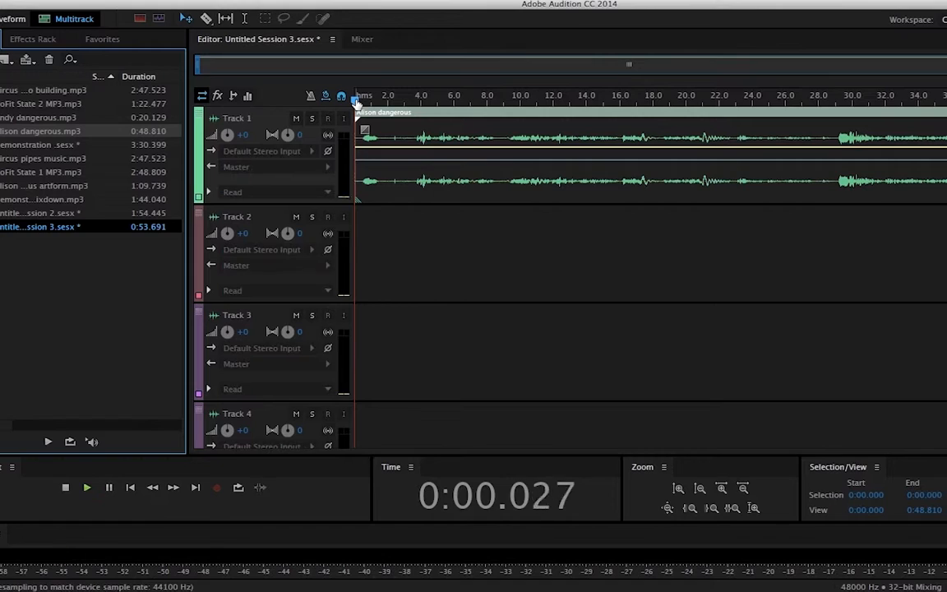
key("space")
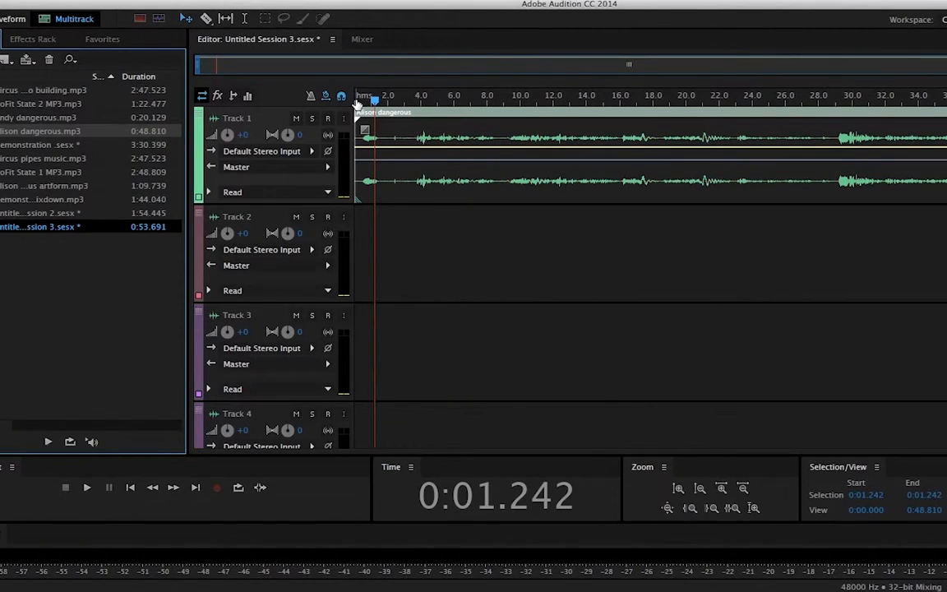
key("space")
left_click(407, 138)
key("space")
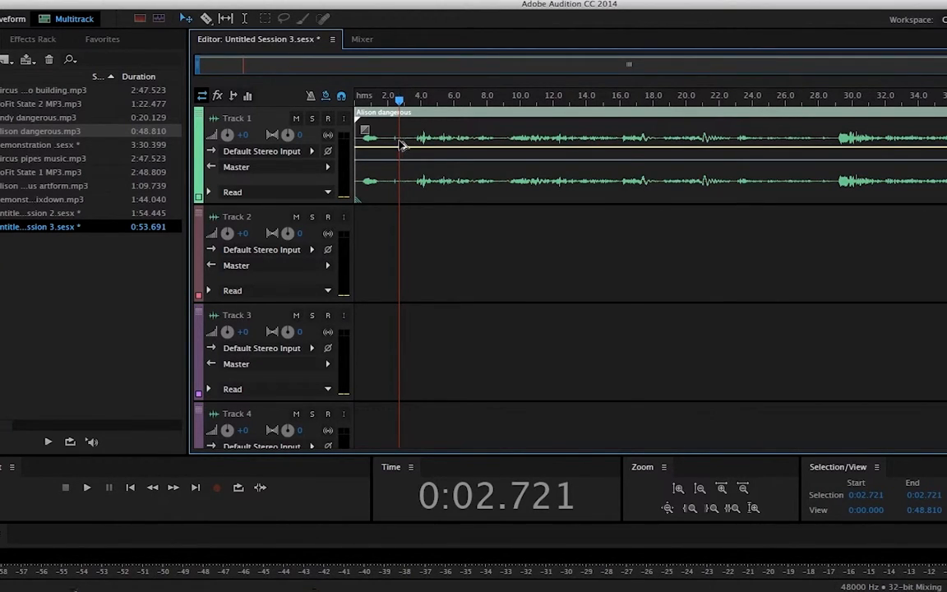
right_click(400, 144)
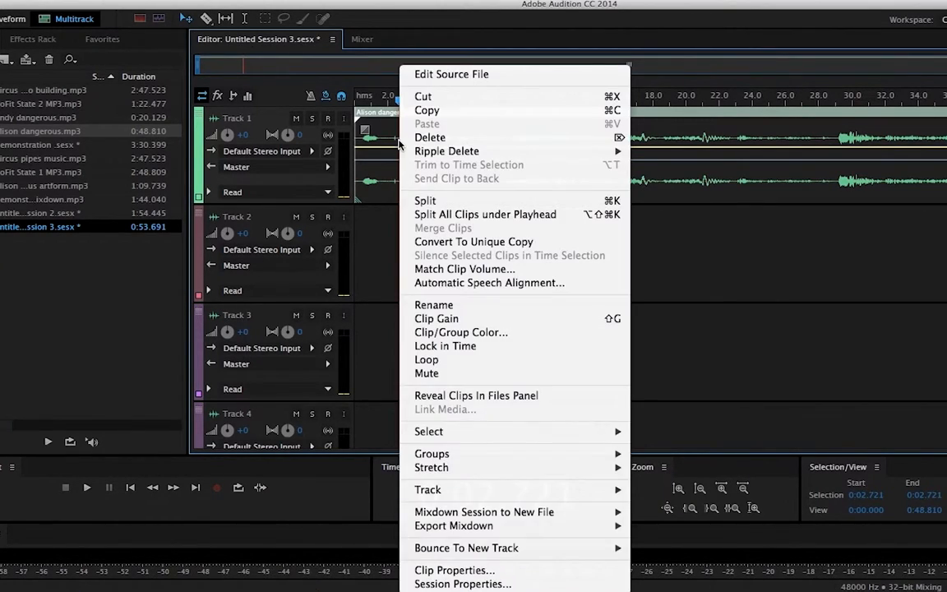
left_click(425, 201)
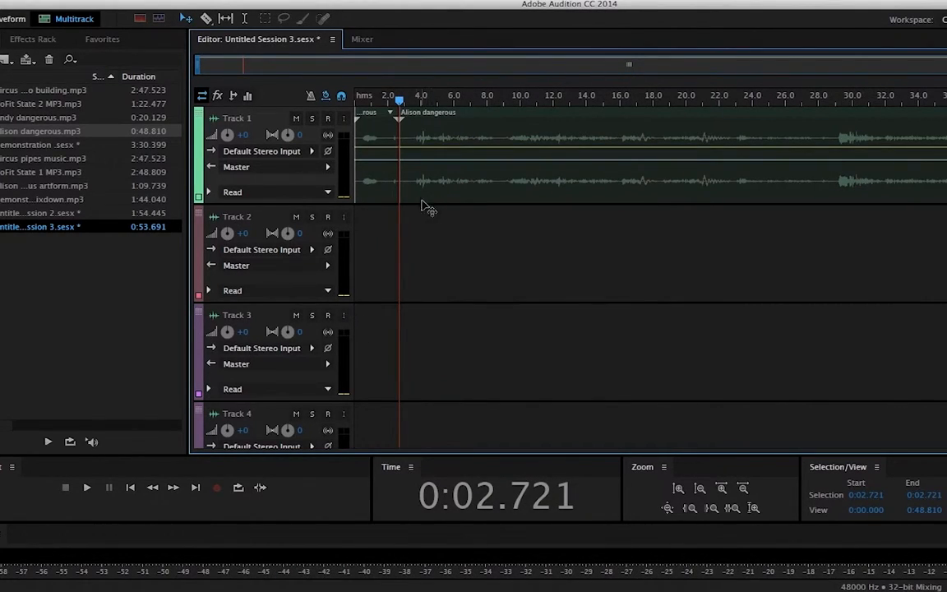
Delete the short opening section and move the remaining clip to the start of Track 1
left_click(381, 179)
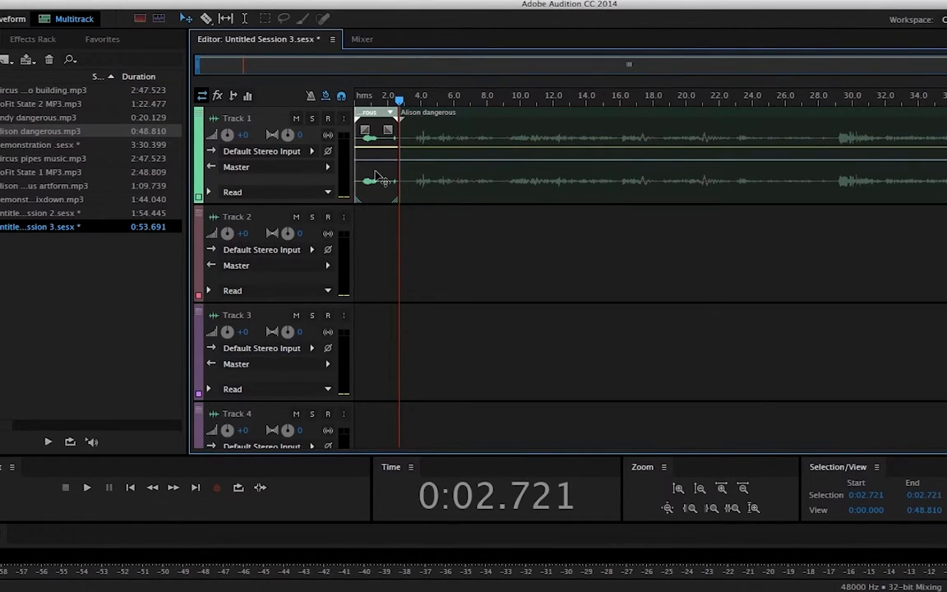
key("Delete")
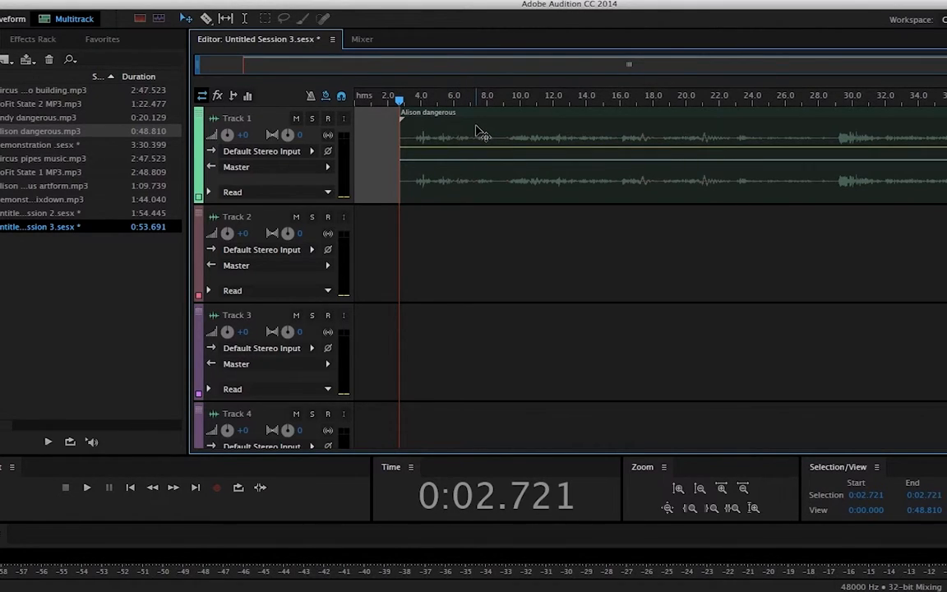
left_click_drag(481, 133, 410, 128)
Play the trimmed clip from the beginning to check how it starts
left_click(400, 108)
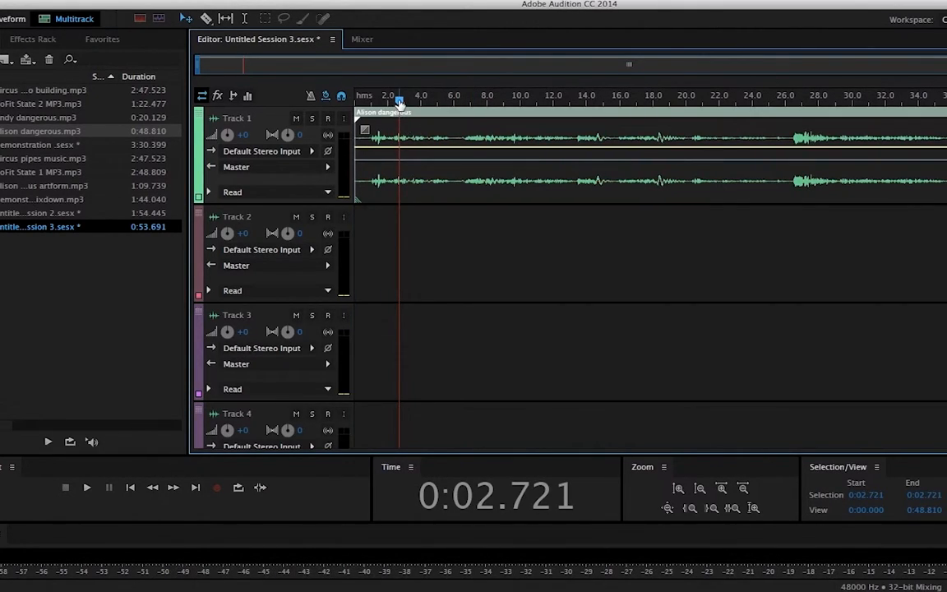
left_click_drag(400, 101, 349, 100)
key("space")
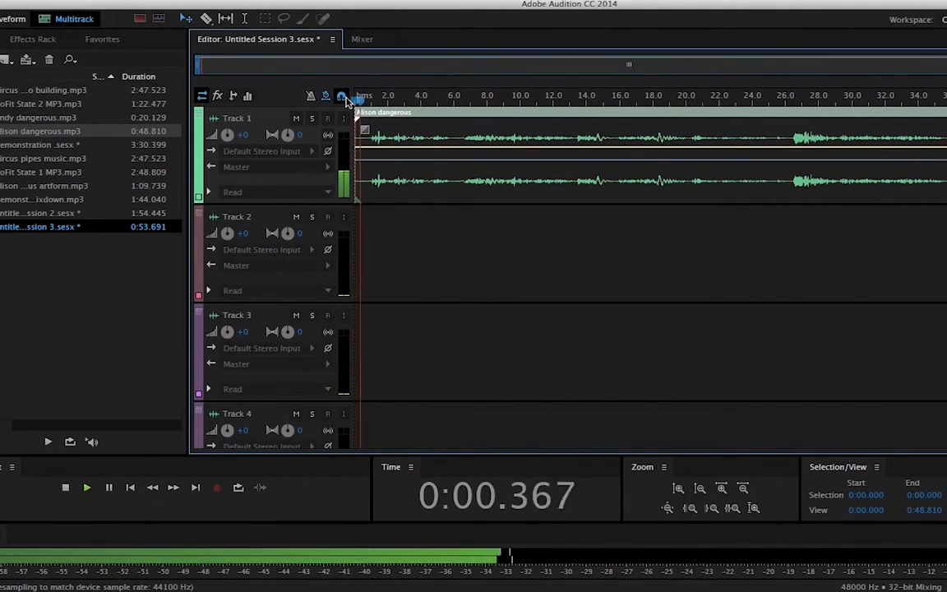
key("space")
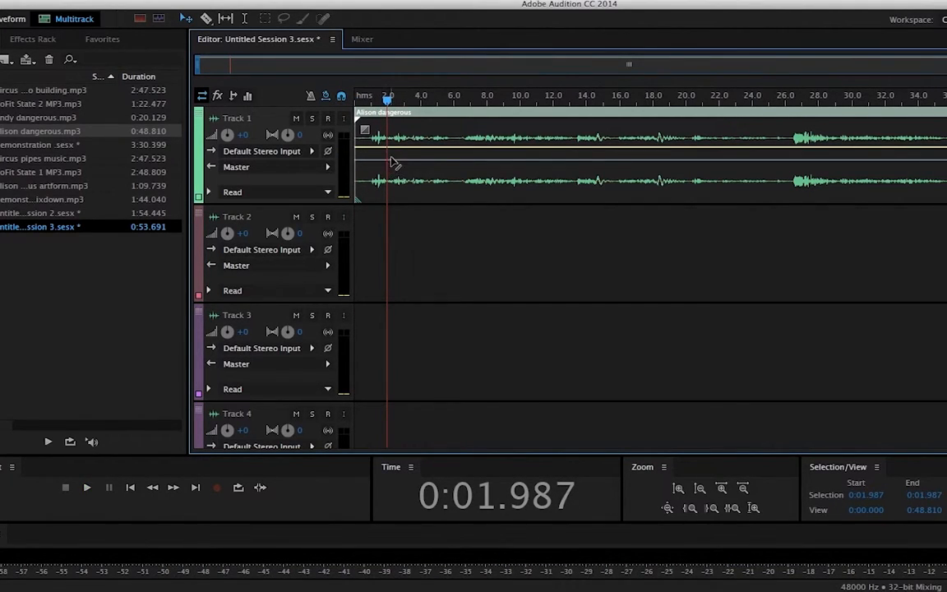
Shift the clip to start at about 2 seconds on Track 1 and play the session from the beginning
left_click_drag(411, 129, 444, 127)
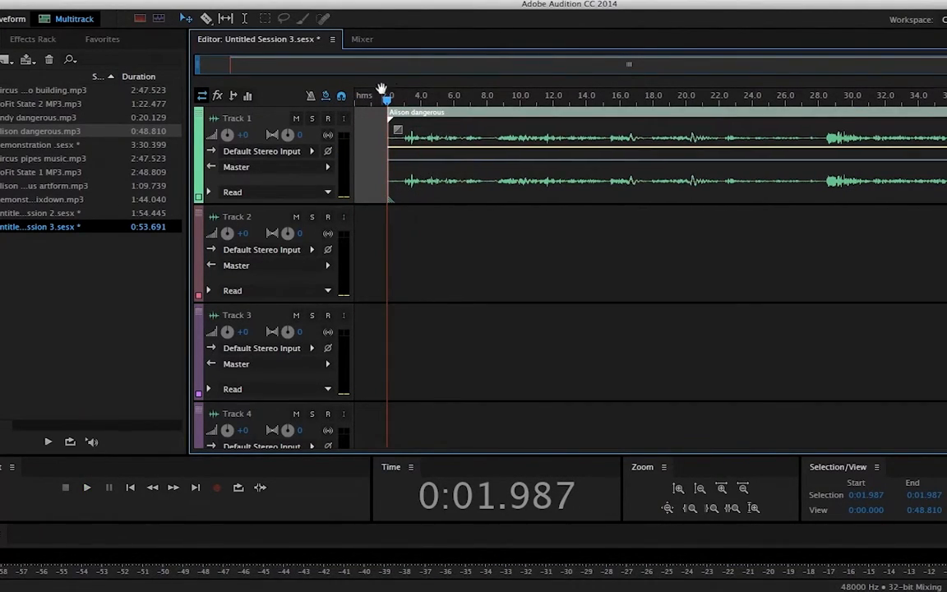
left_click_drag(387, 105, 357, 105)
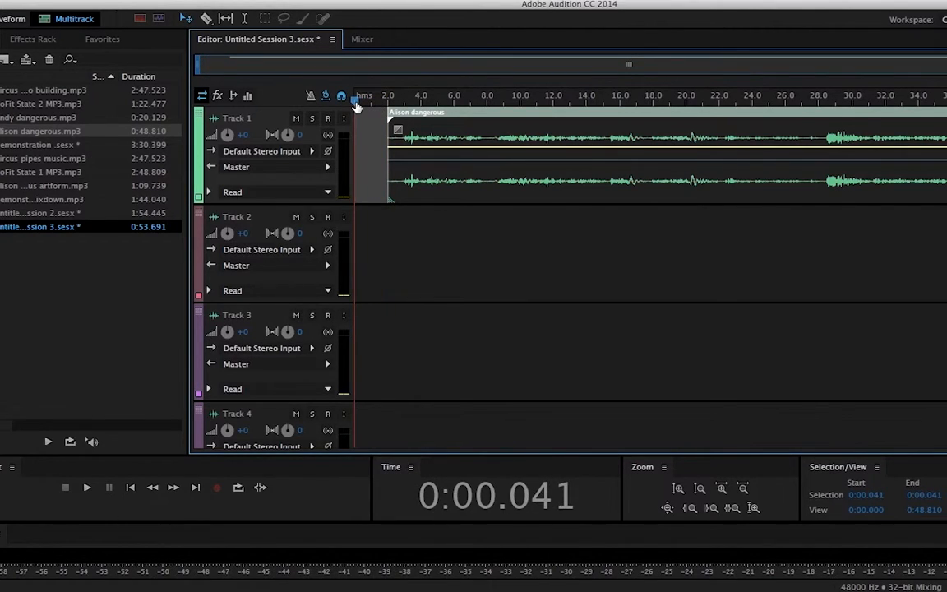
key("space")
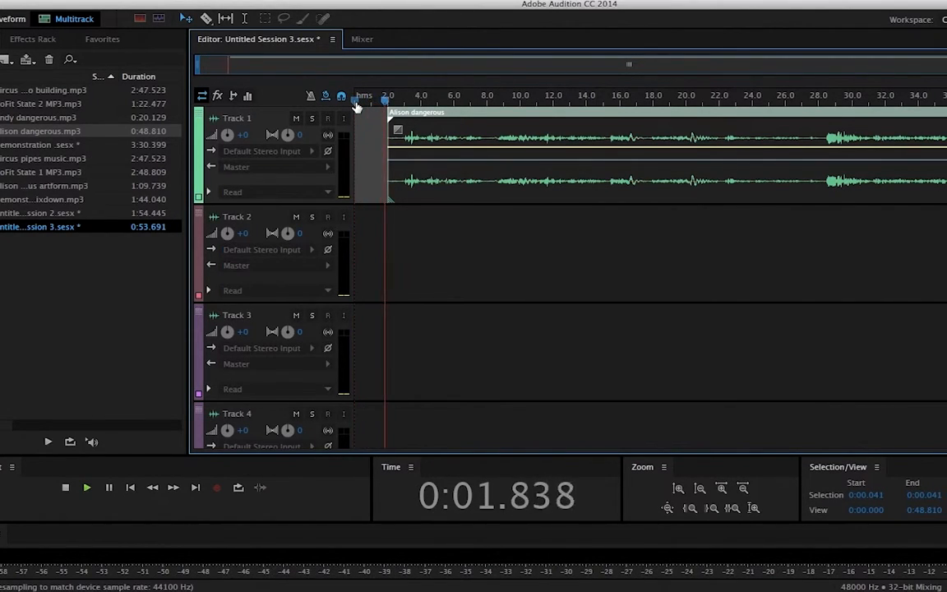
key("space")
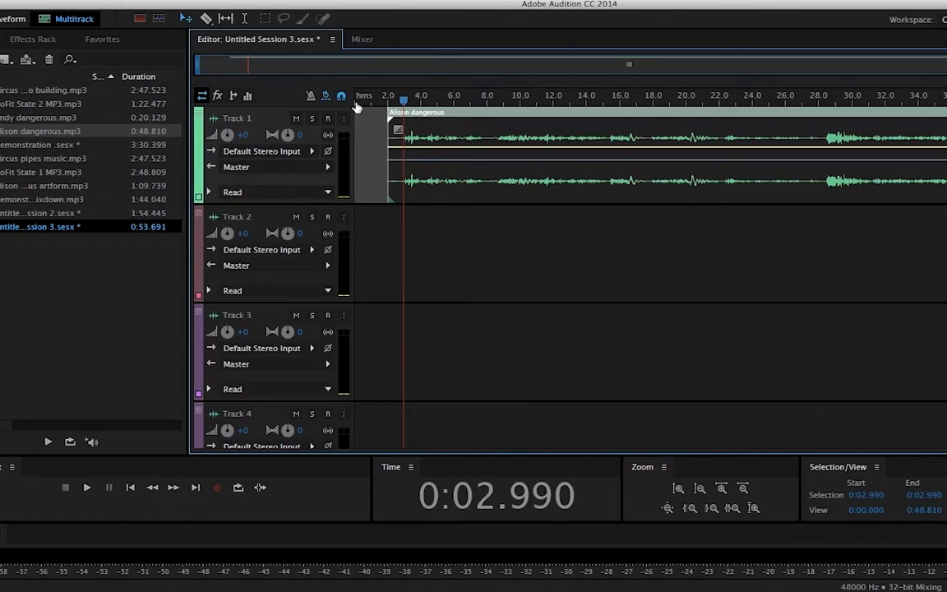
Return the clip to the start of Track 1, give it a fade-in of about 1.8 seconds, and play it back
mouse_move(382, 109)
left_mouse_down()
mouse_move(356, 115)
mouse_move(377, 130)
mouse_move(394, 101)
mouse_move(355, 101)
mouse_move(389, 127)
left_mouse_up()
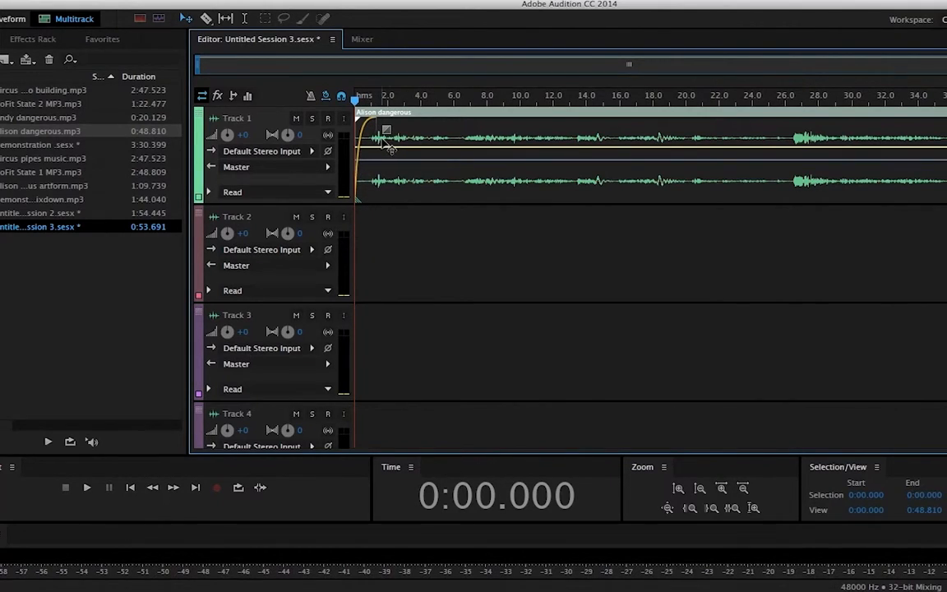
left_click_drag(386, 130, 465, 131)
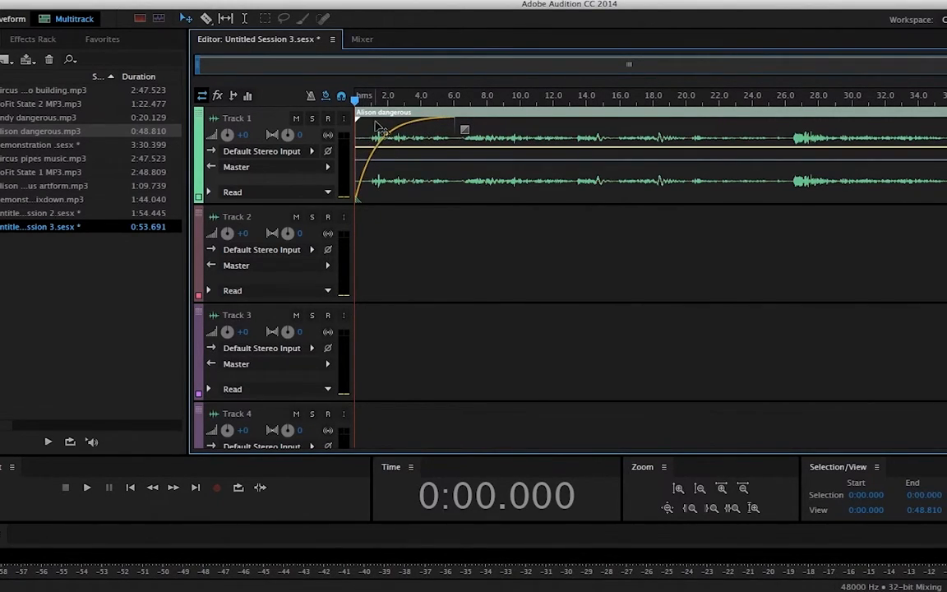
left_click_drag(464, 129, 388, 121)
key("space")
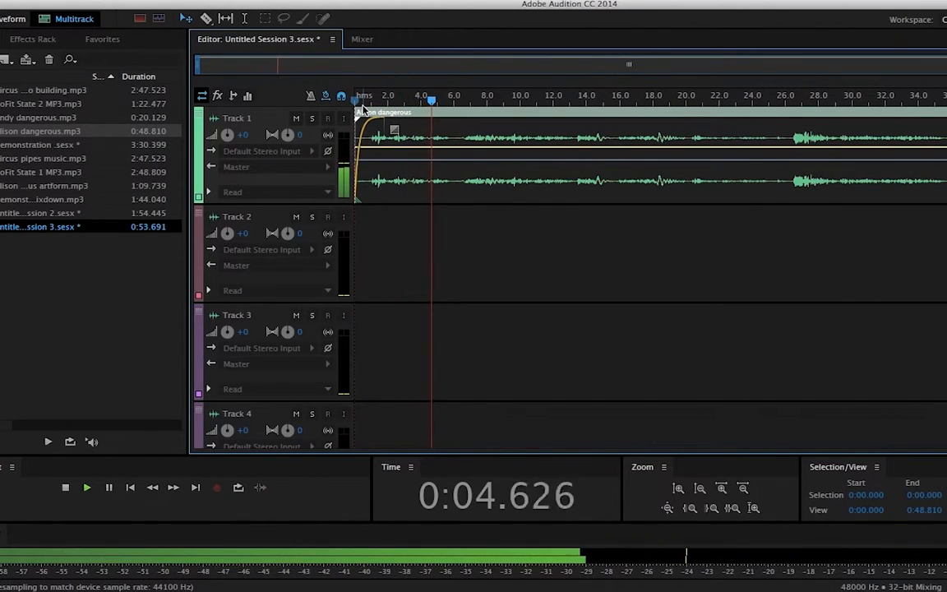
key("space")
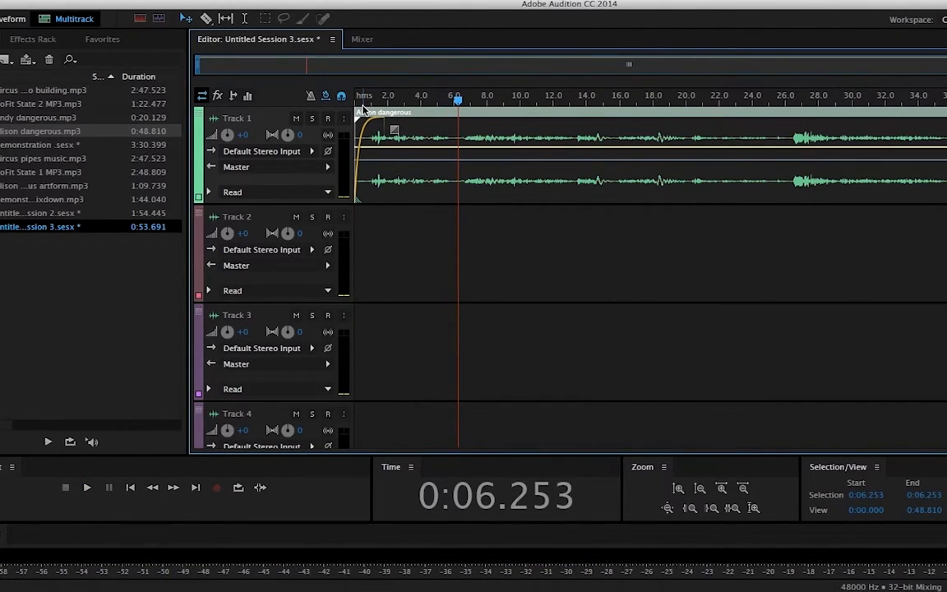
Replay the audio from about 4.8 seconds to locate the next cut point and split the clip at 0:06.552
left_click_drag(457, 102, 434, 105)
key("space")
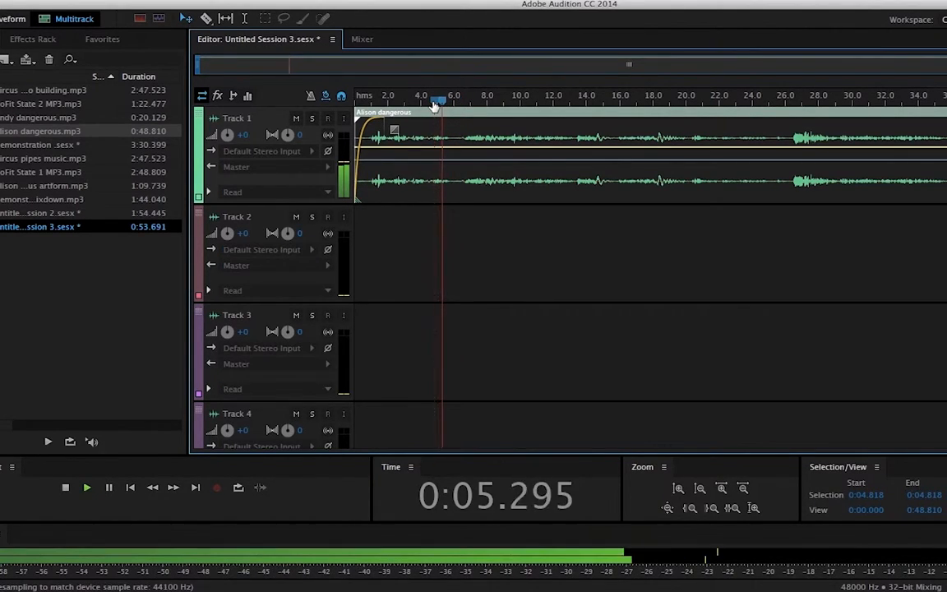
key("space")
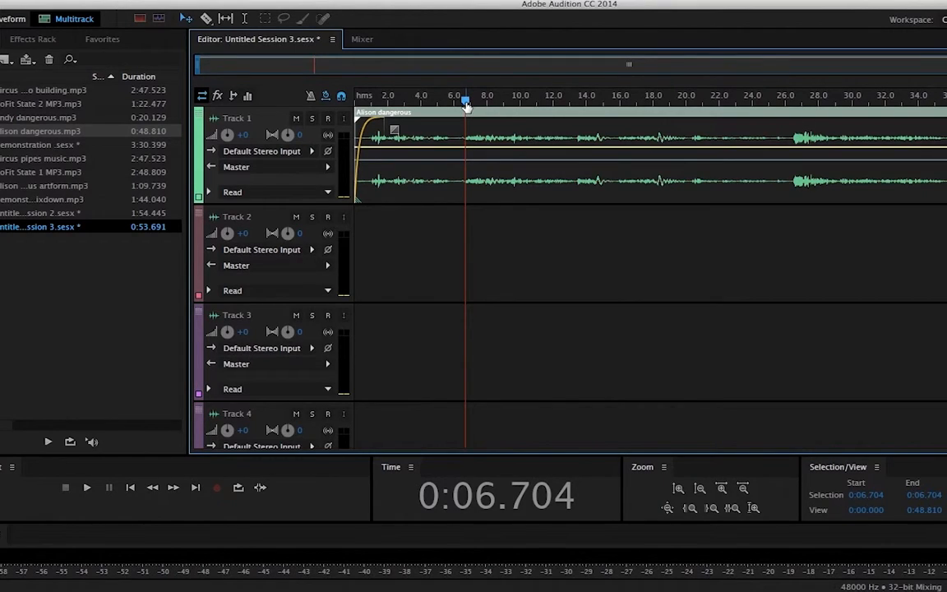
left_click_drag(466, 105, 464, 107)
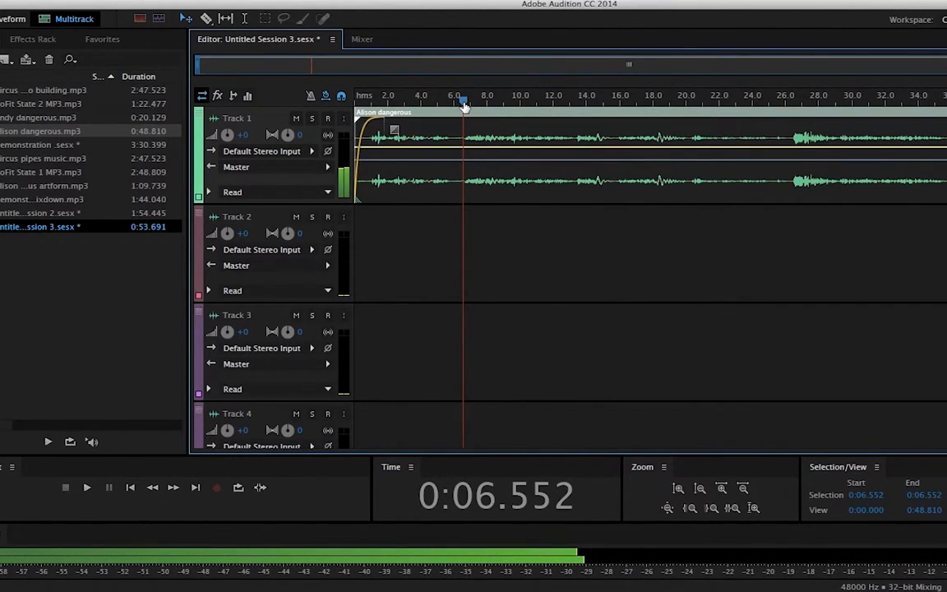
right_click(463, 153)
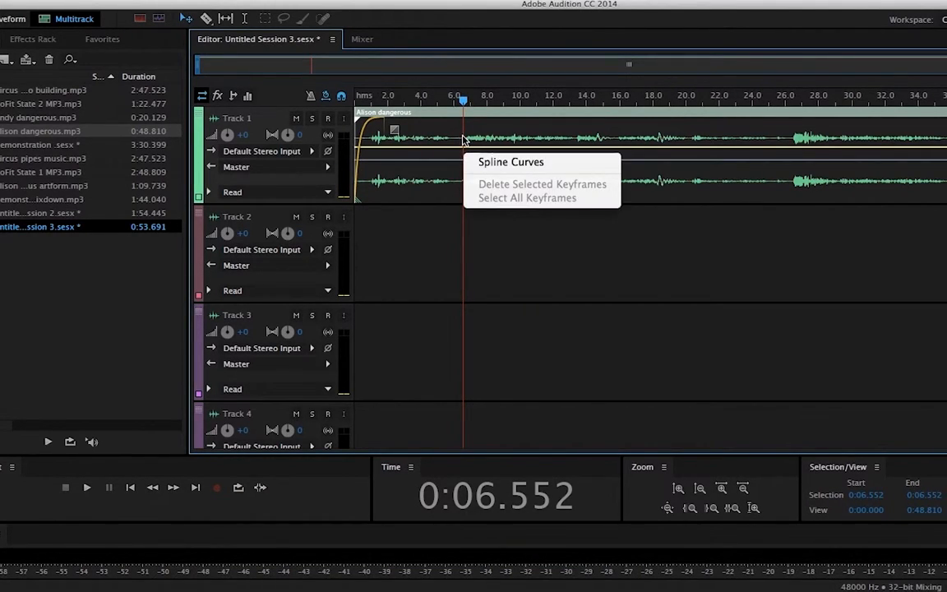
right_click(463, 141)
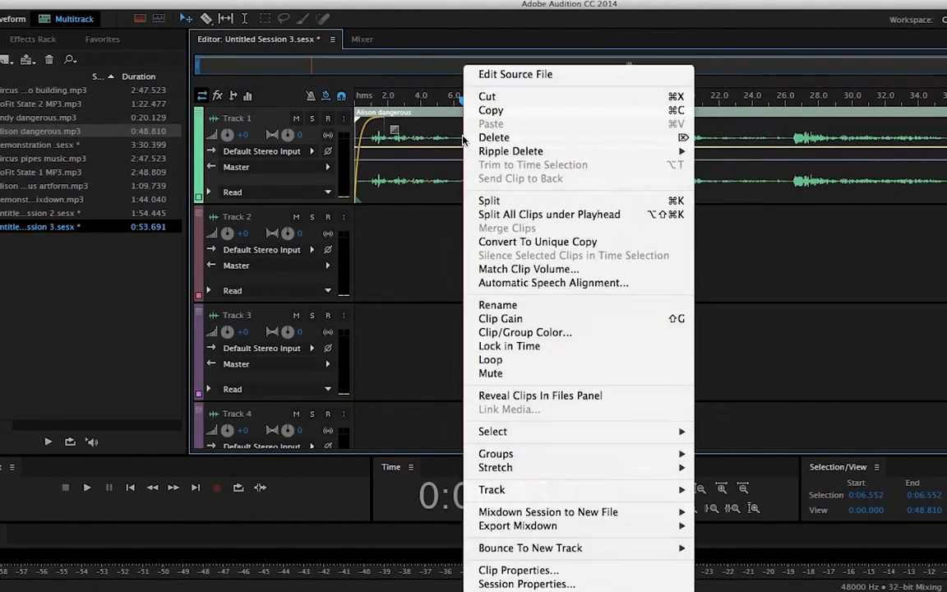
left_click(488, 201)
Play on to find the end of the unwanted passage and split the second clip at 0:15.817
key("space")
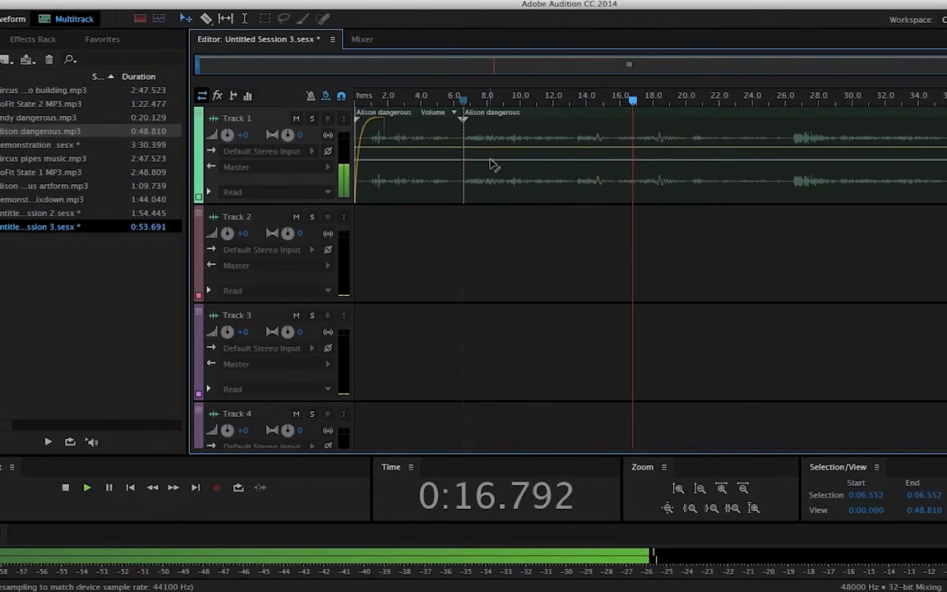
key("space")
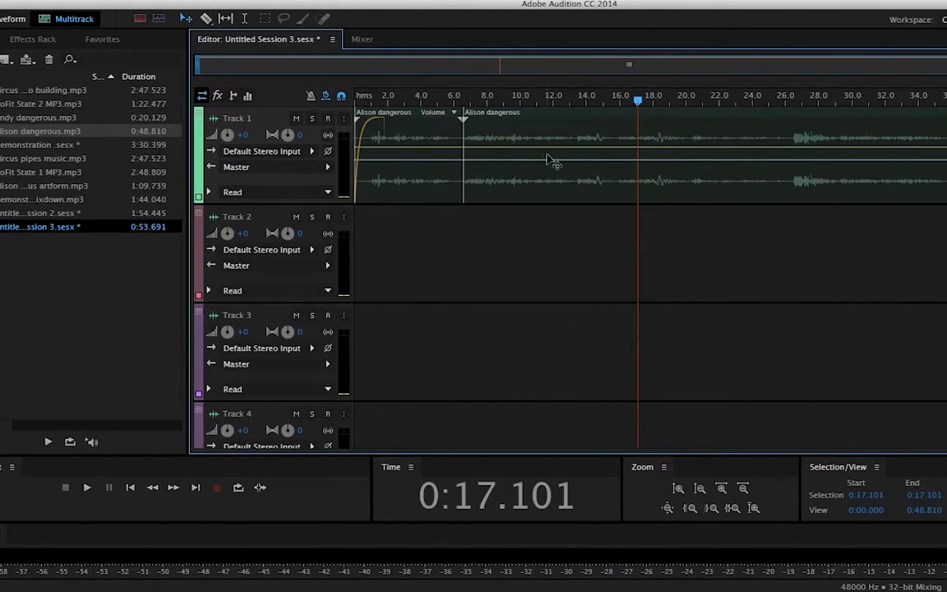
left_click_drag(639, 105, 617, 105)
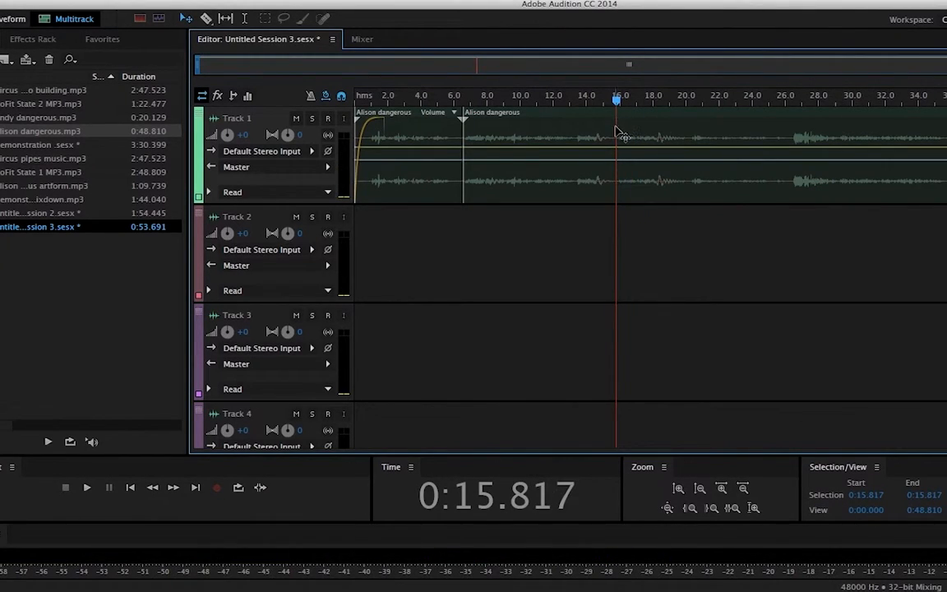
left_click(617, 137)
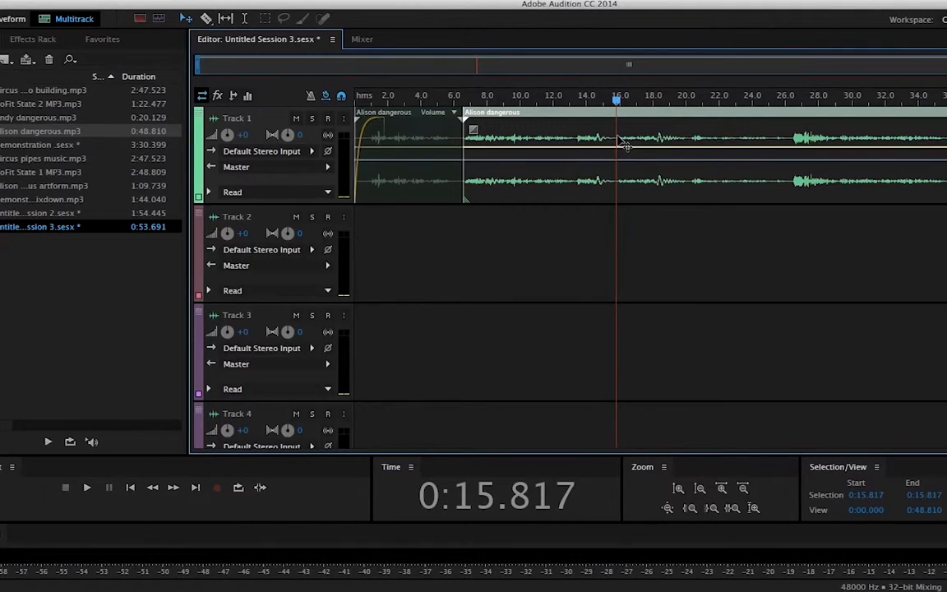
right_click(619, 139)
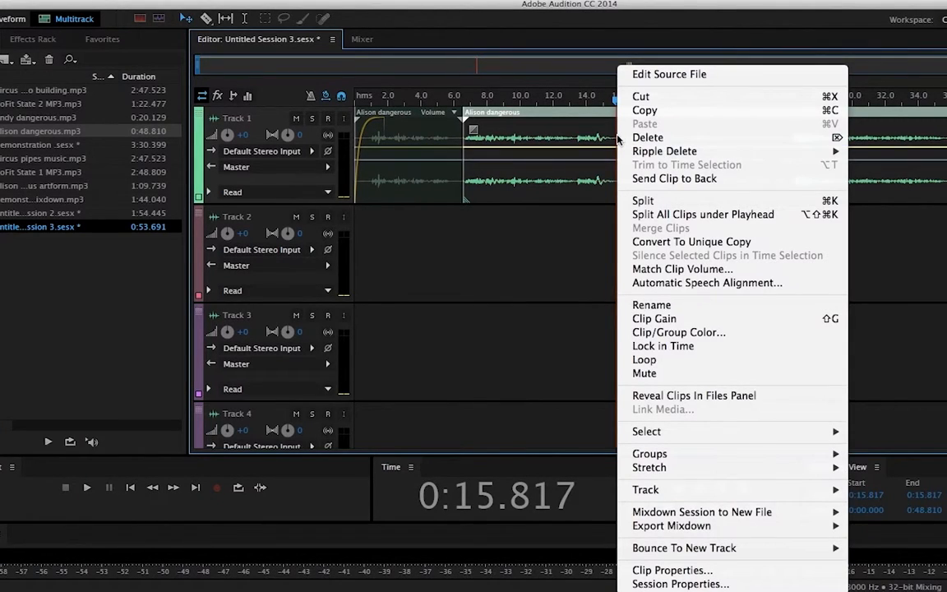
left_click(642, 200)
Delete the middle section between the two splits and move the last clip up against the first one
left_click_drag(561, 165, 599, 307)
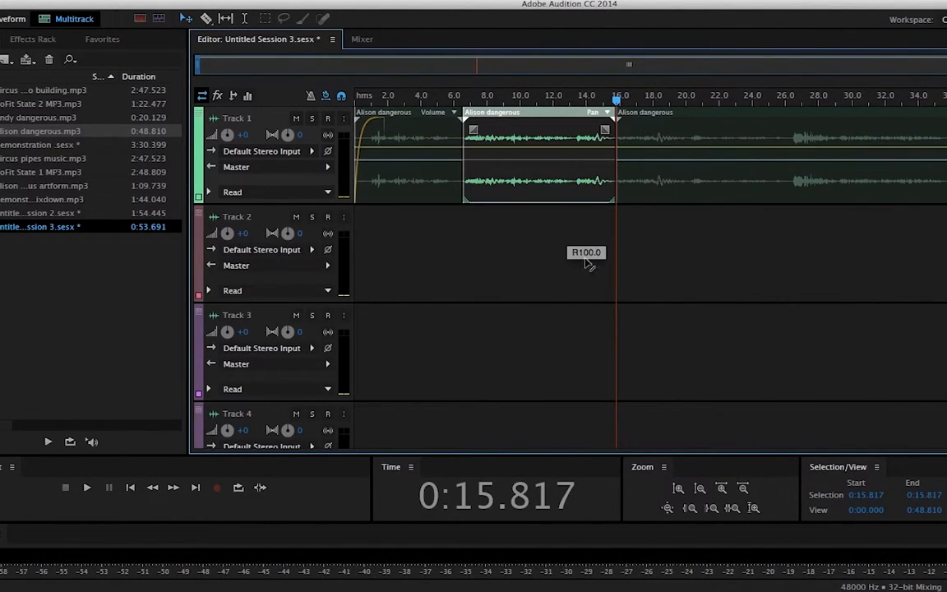
key("Delete")
left_click_drag(645, 120, 487, 117)
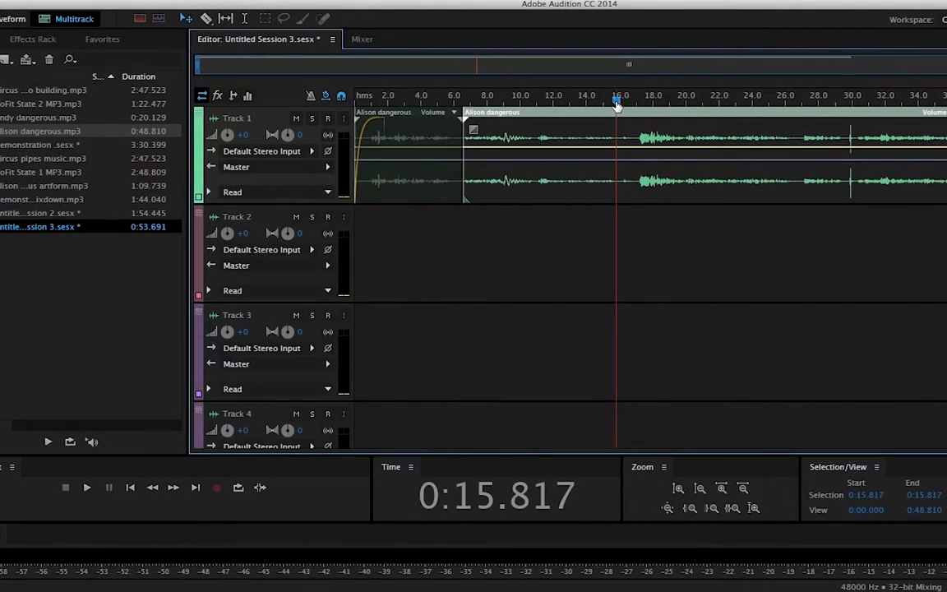
Play the session from about 4.6 seconds to check the join between the two clips
left_click_drag(618, 105, 430, 103)
key("space")
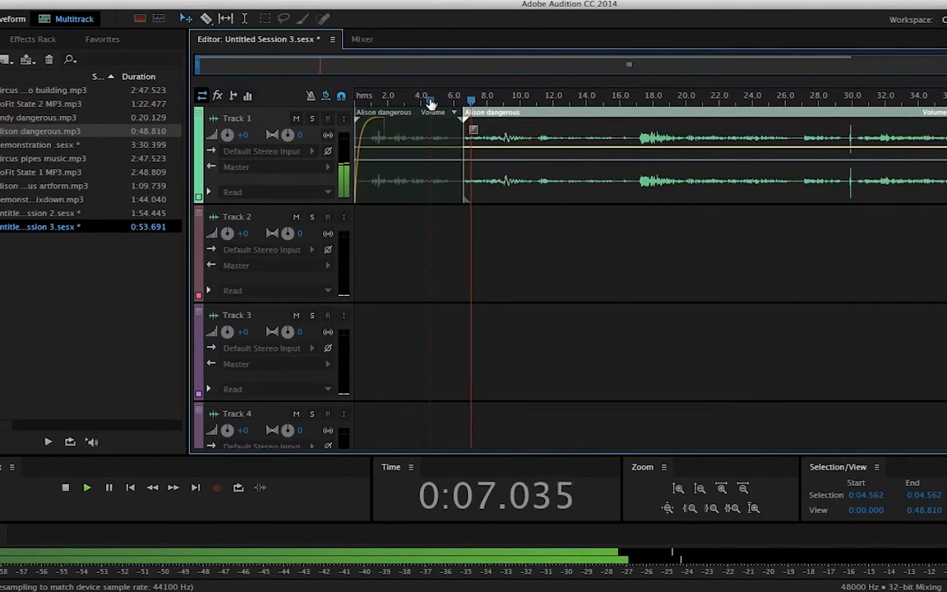
key("space")
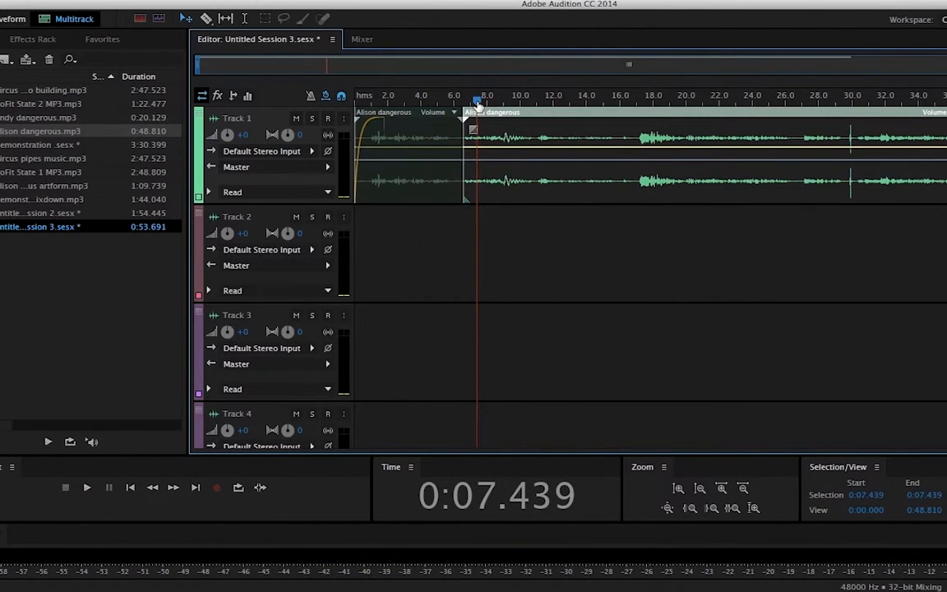
Play the session from about 5.2 seconds to recheck the join between the two clips
left_click(442, 103)
key("space")
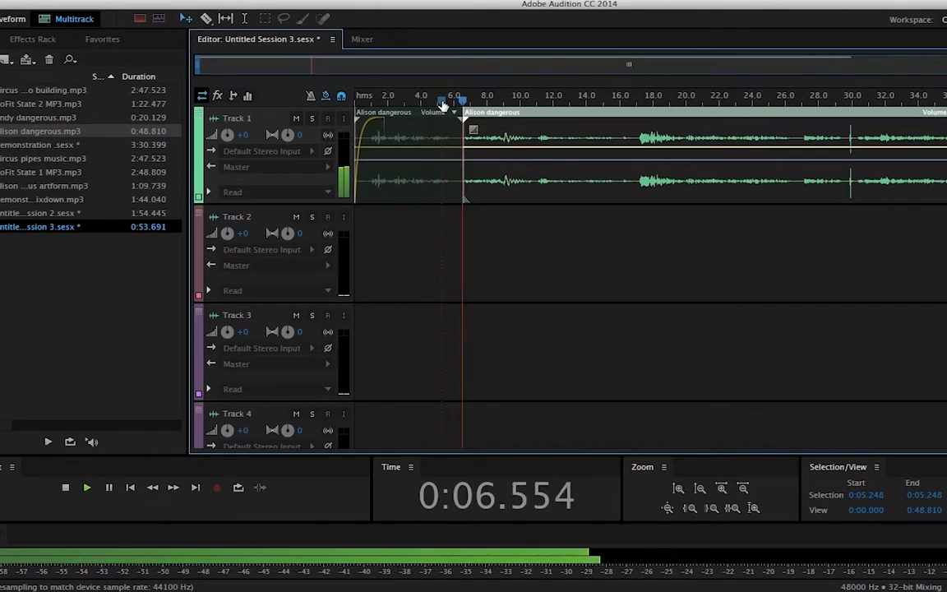
key("space")
Move the second clip slightly earlier, to about 6.4 seconds, so it overlaps the first clip's end with a short crossfade
left_click_drag(475, 121, 484, 128)
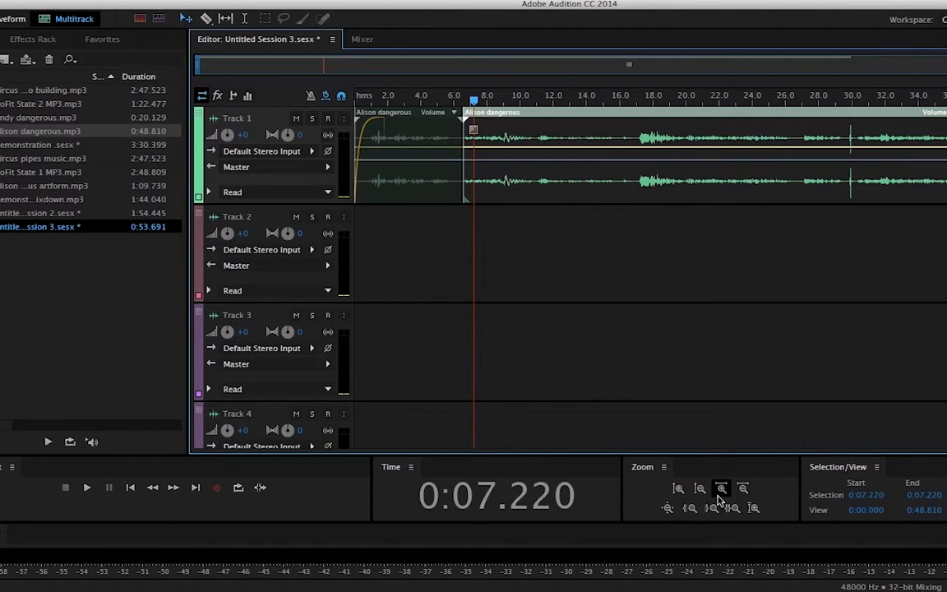
left_click(721, 489)
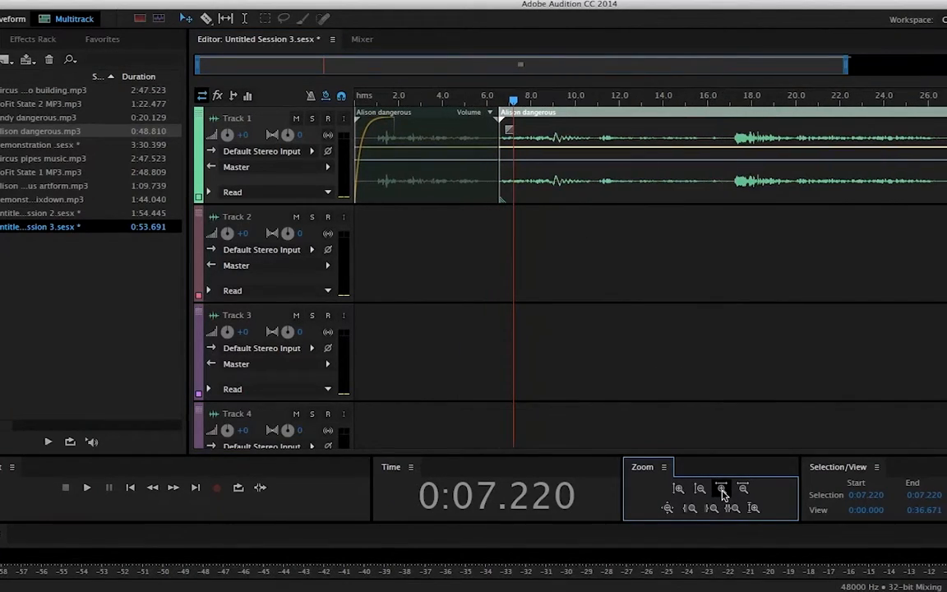
left_click(721, 489)
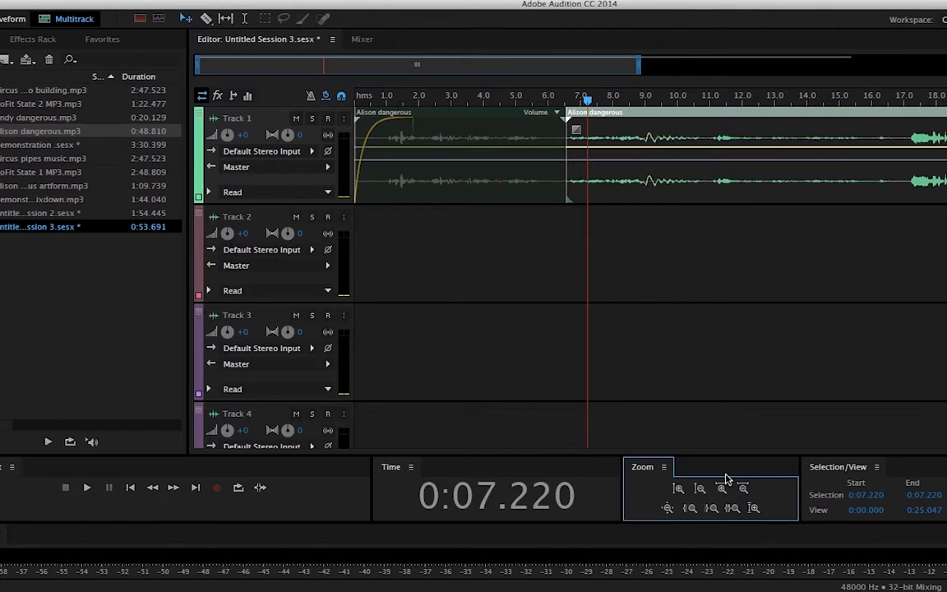
left_click(721, 489)
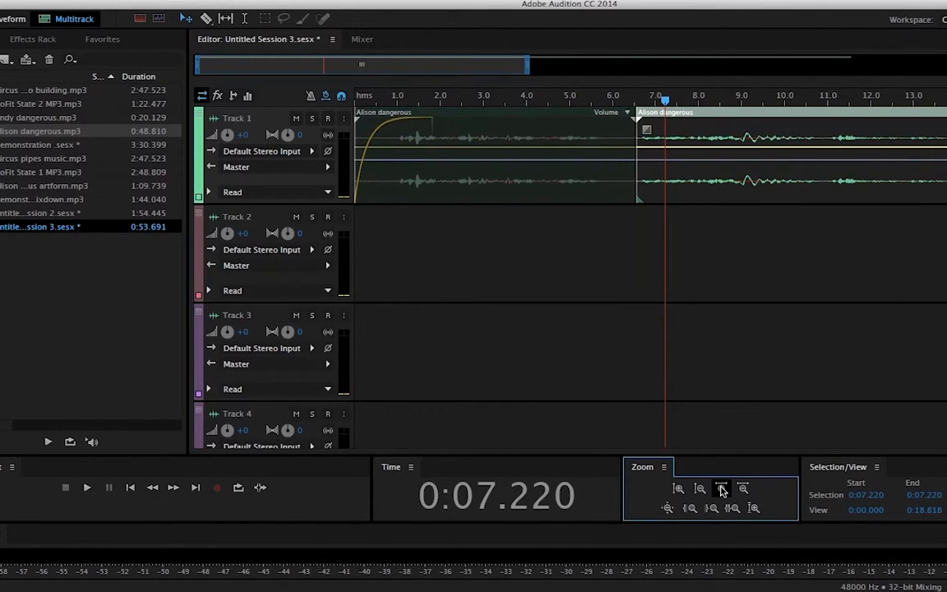
left_click(721, 489)
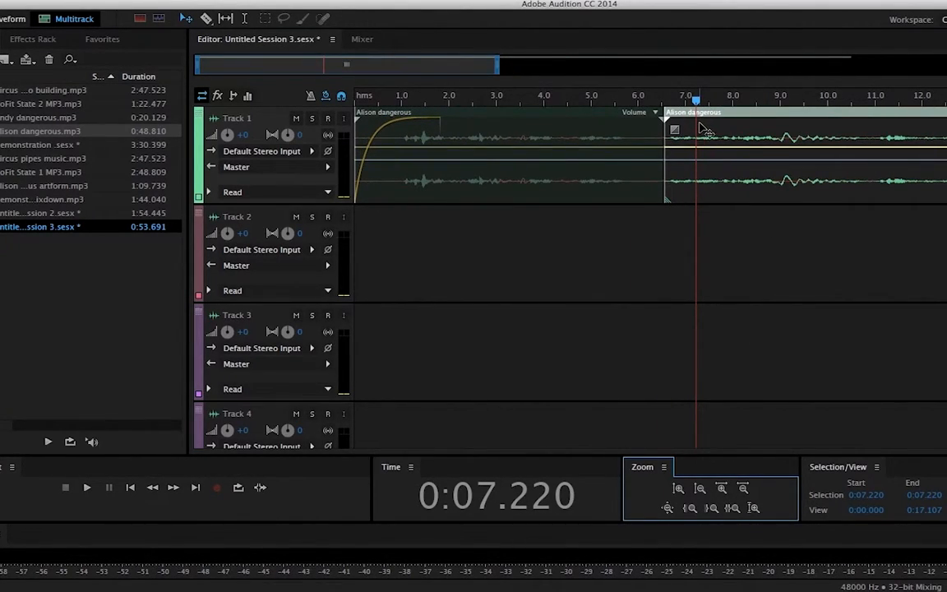
left_click_drag(705, 130, 696, 129)
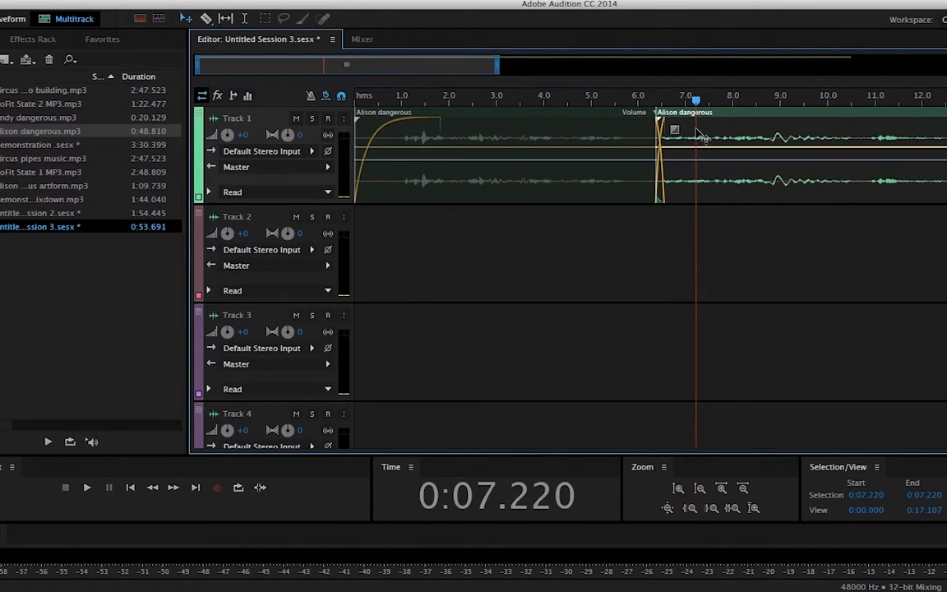
Play the session from about 4.8 seconds to check the short crossfade
left_click(580, 98)
key("space")
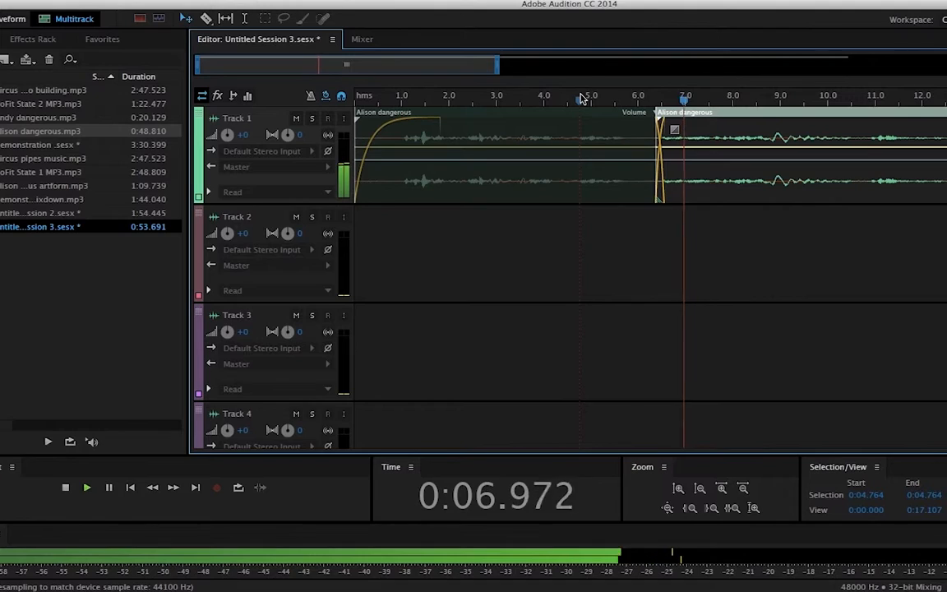
key("space")
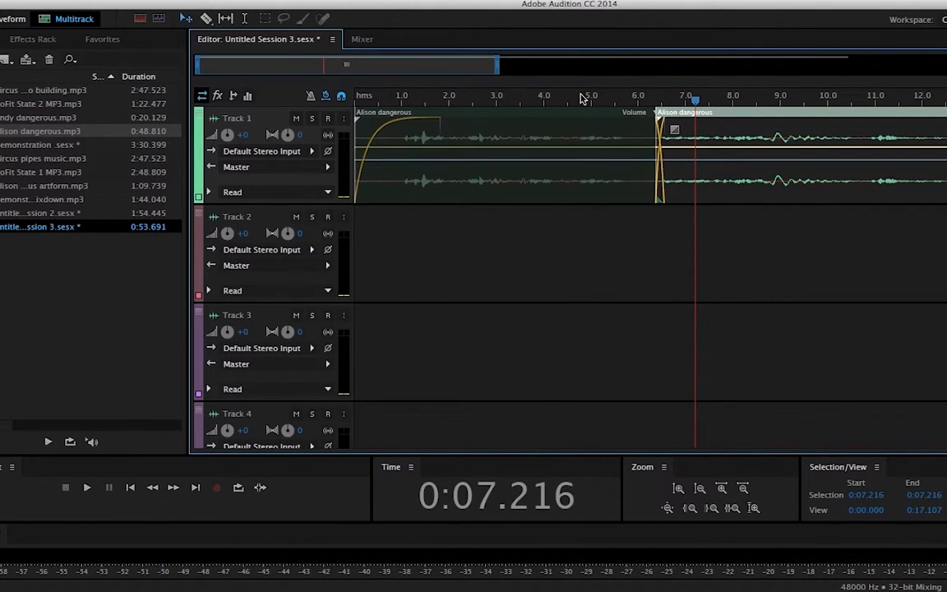
Widen the crossfade by moving the second clip to about 6.2 seconds, and listen to it from about 5.3 seconds
mouse_move(686, 120)
left_mouse_down()
mouse_move(695, 119)
mouse_move(676, 118)
left_mouse_up()
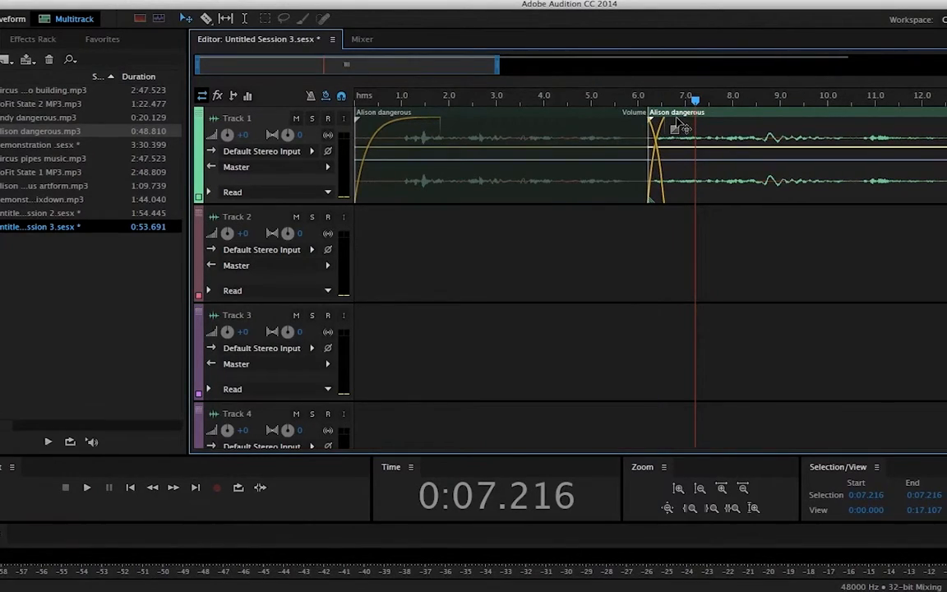
left_click(677, 128)
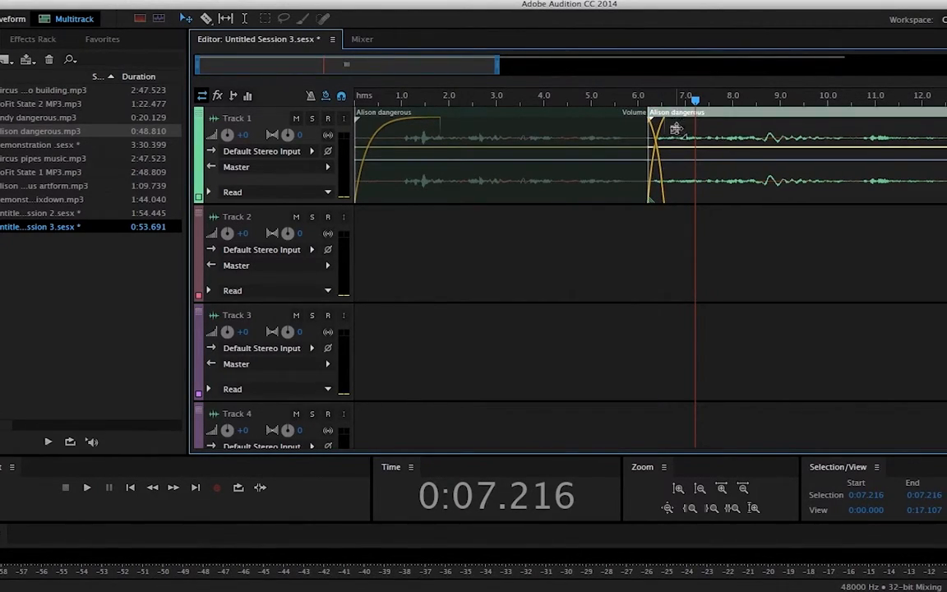
left_click_drag(695, 100, 602, 97)
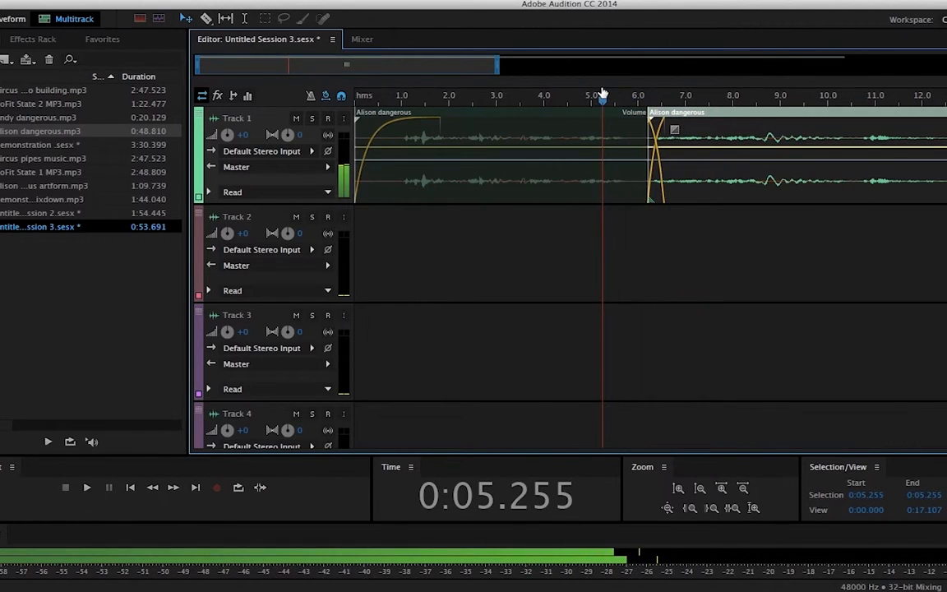
key("space")
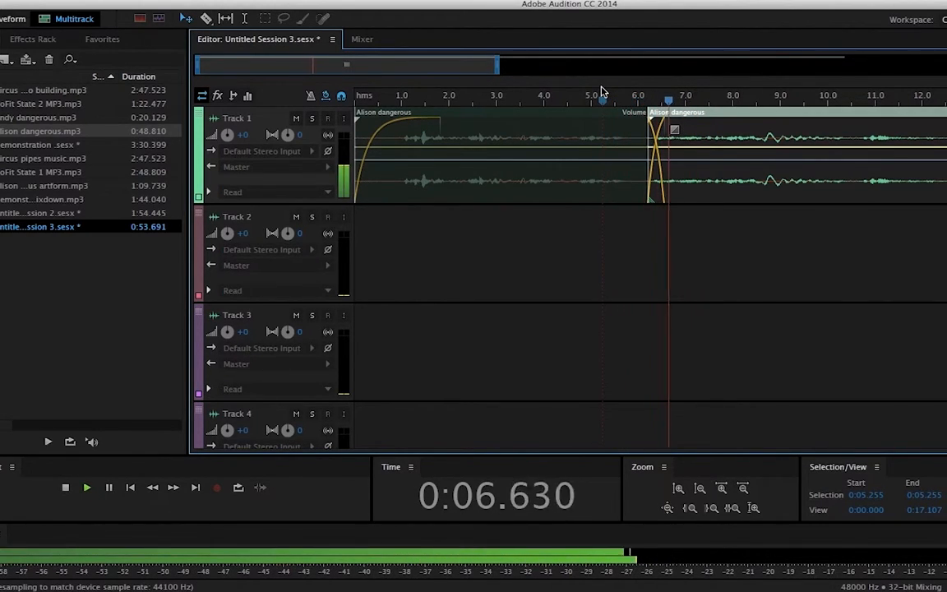
key("space")
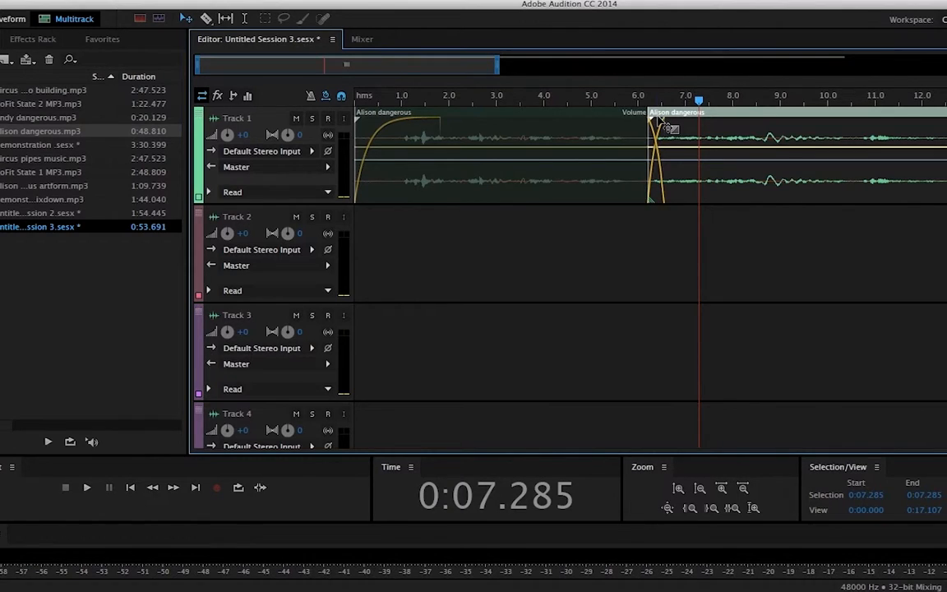
Narrow the crossfade by moving the second clip to about 6.3 seconds, and listen to it from about 5.5 seconds
left_click_drag(667, 126, 672, 127)
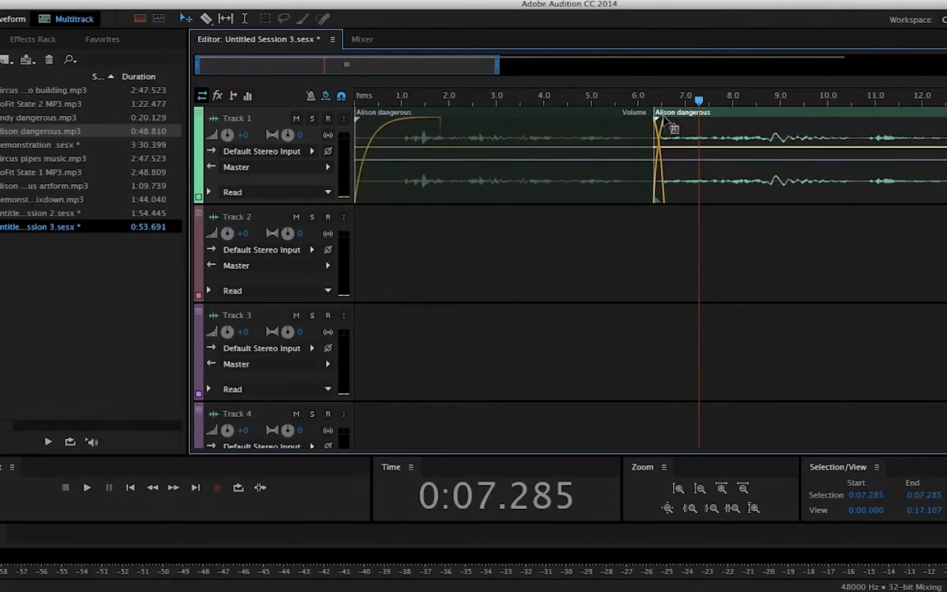
left_click_drag(697, 99, 612, 90)
key("space")
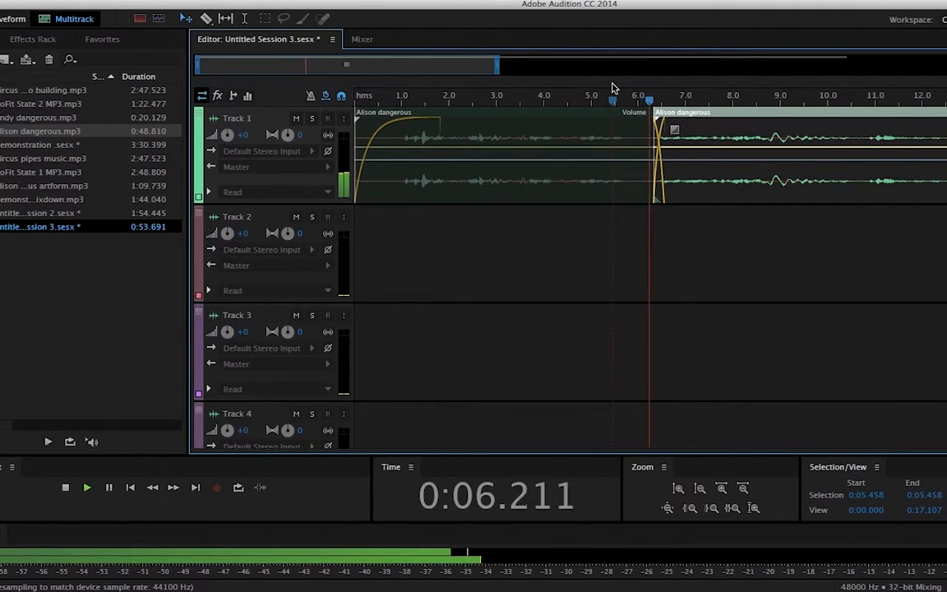
key("space")
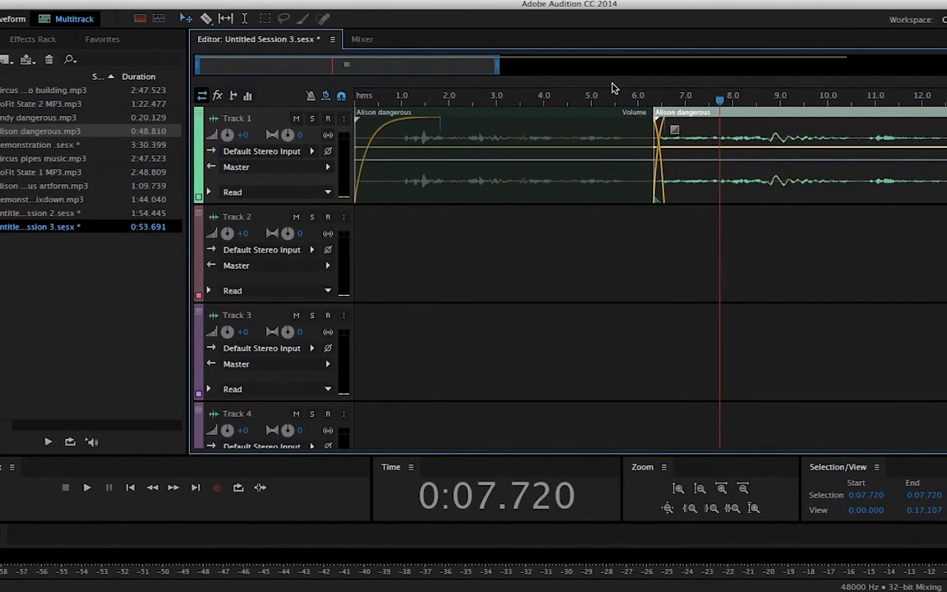
Play on to the end of the wanted speech, split the second clip at 0:10.702 and delete everything after the split
key("space")
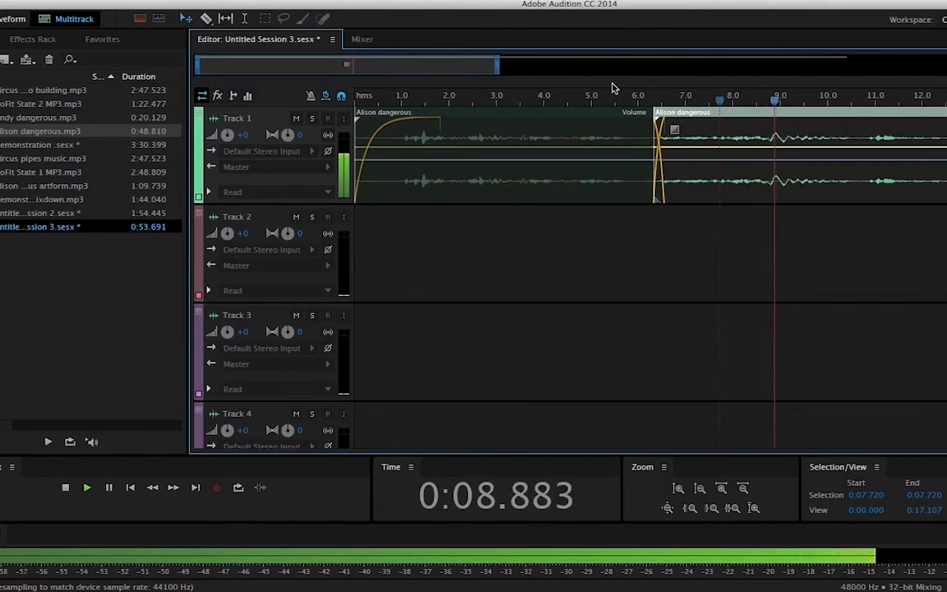
key("space")
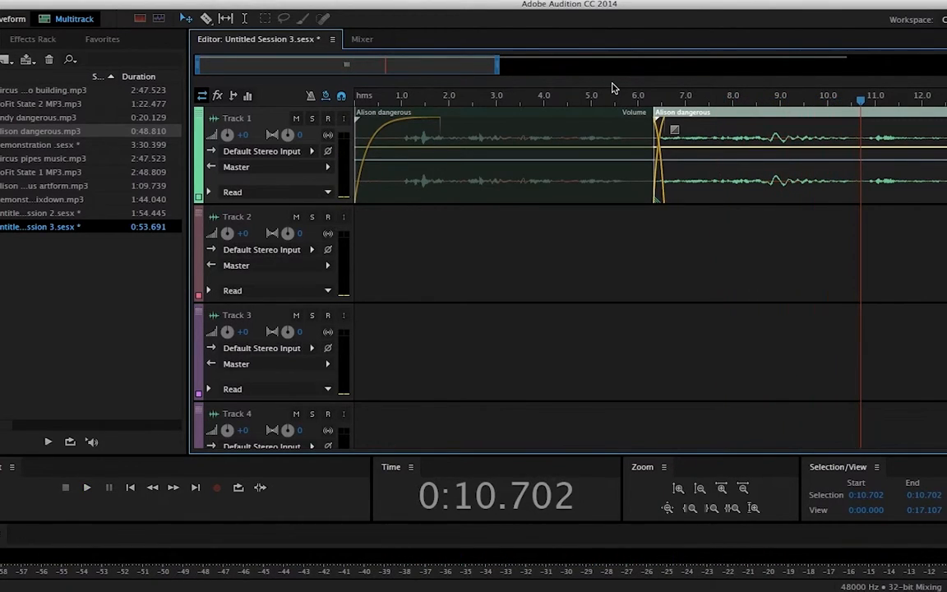
right_click(862, 138)
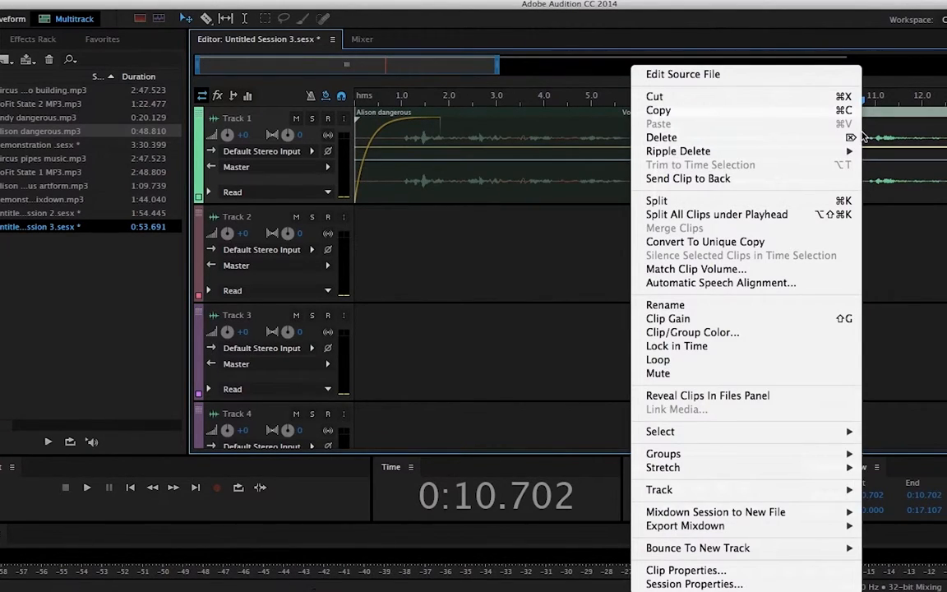
left_click(720, 204)
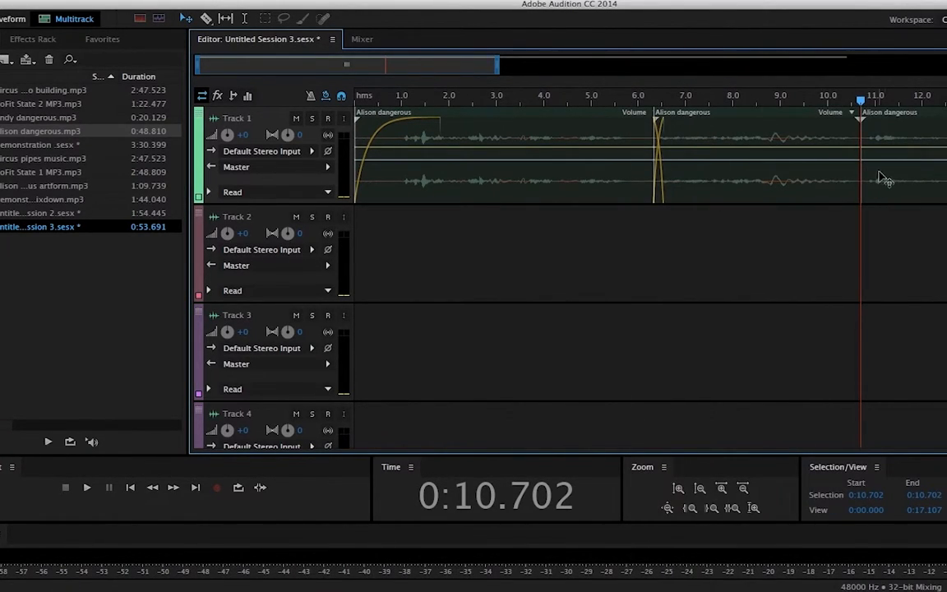
key("Delete")
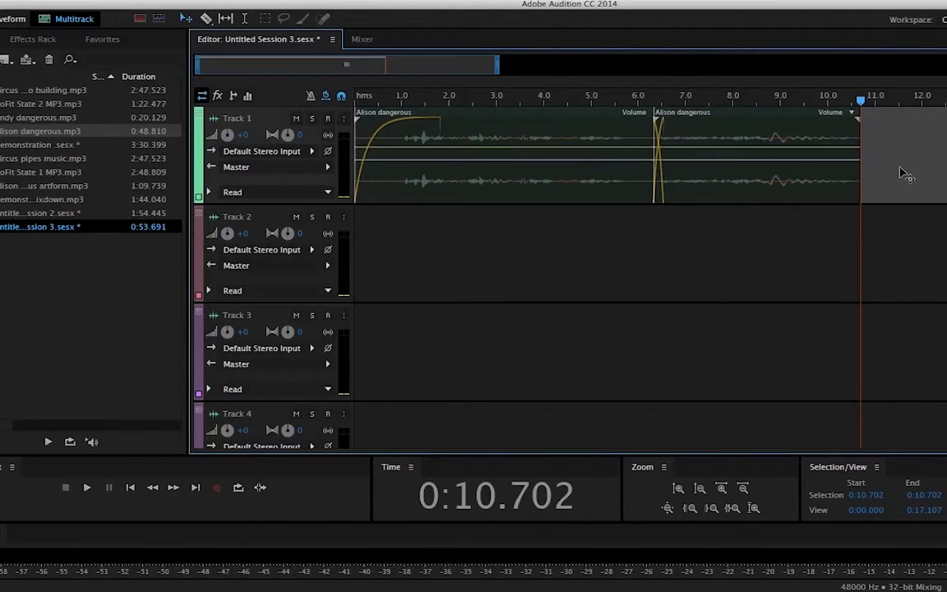
Add a short curved fade-out to the end of the second clip and listen to it from about 9.6 seconds
left_click(852, 128)
left_click_drag(849, 129, 838, 126)
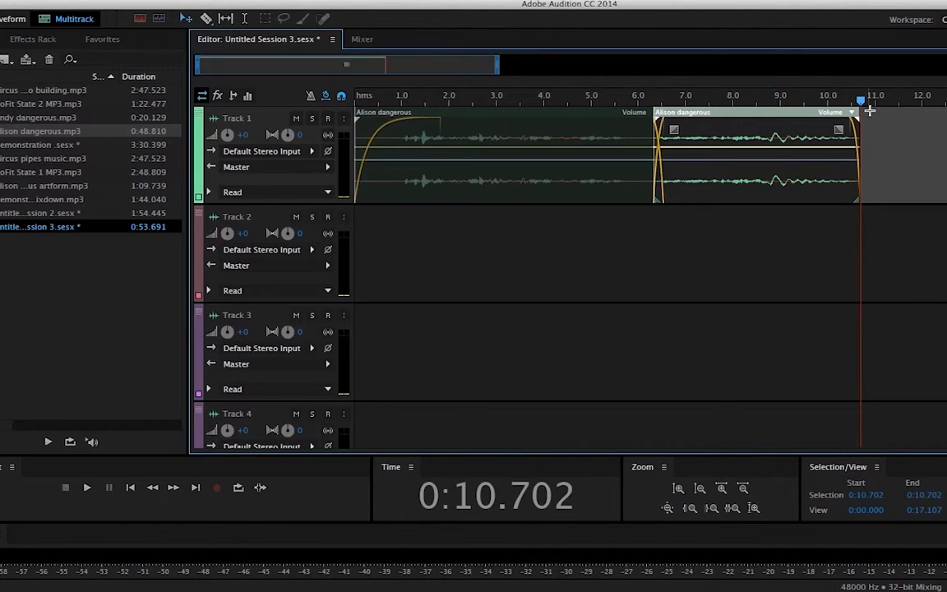
left_click(808, 99)
key("space")
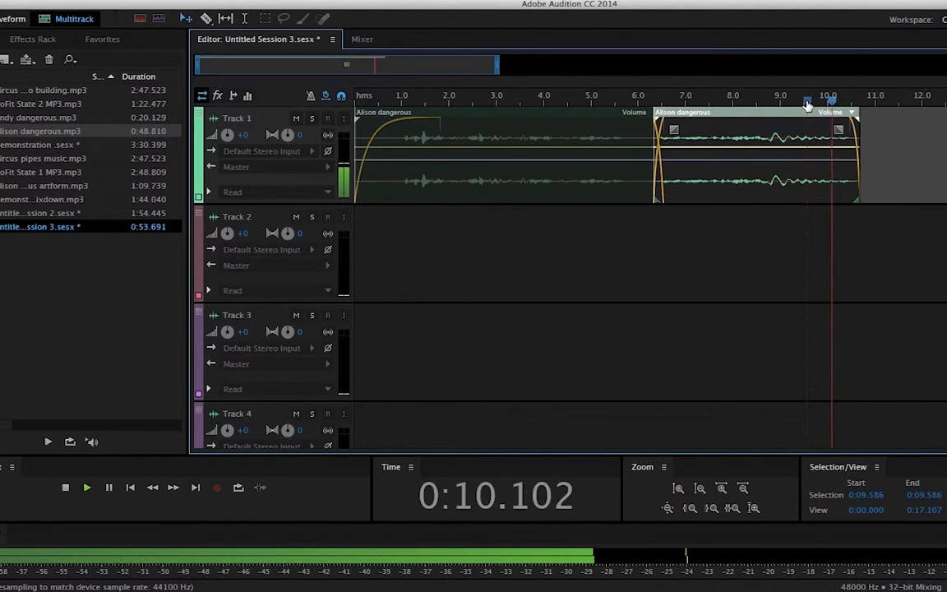
key("space")
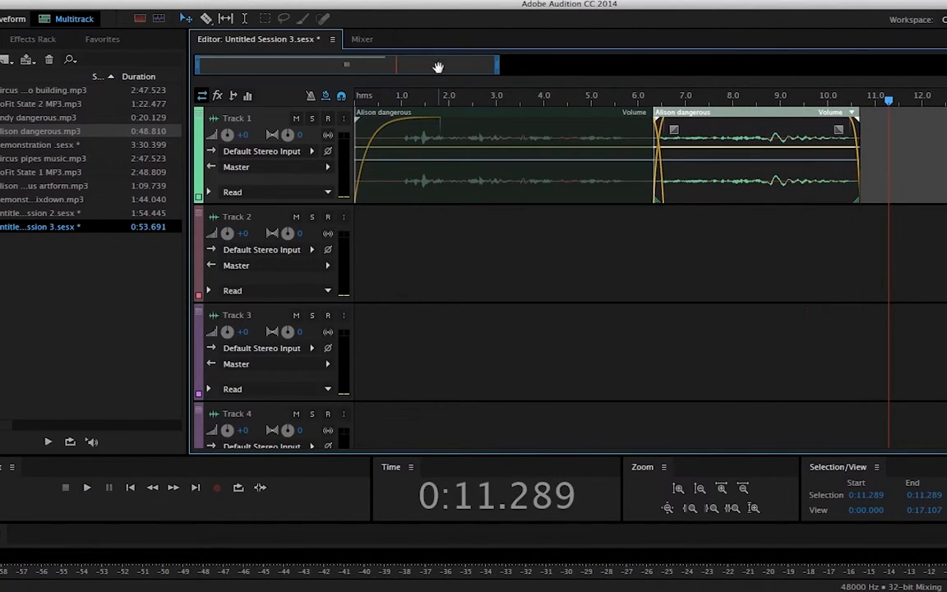
Open the multitrack mixdown export settings for the entire session
left_click(78, 0)
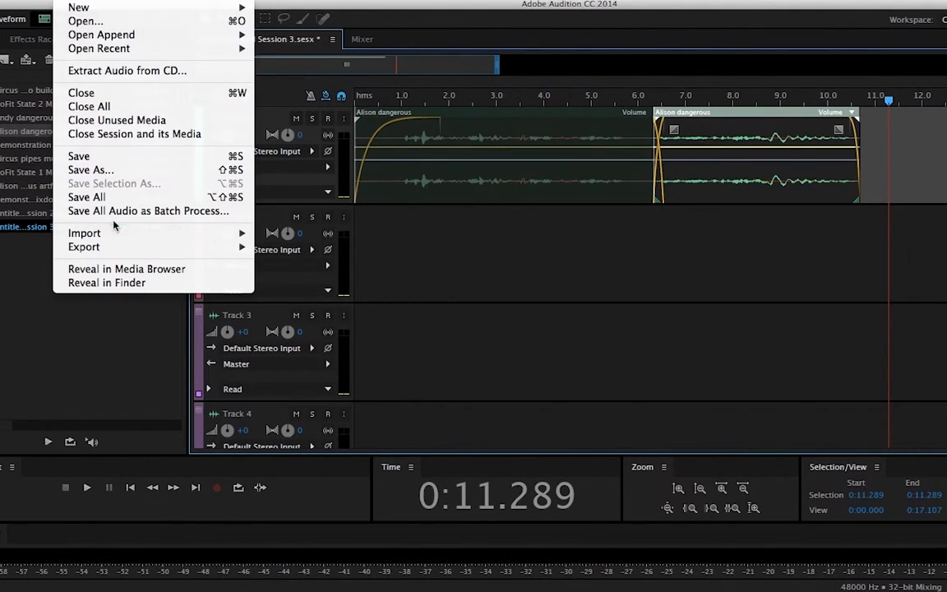
mouse_move(125, 256)
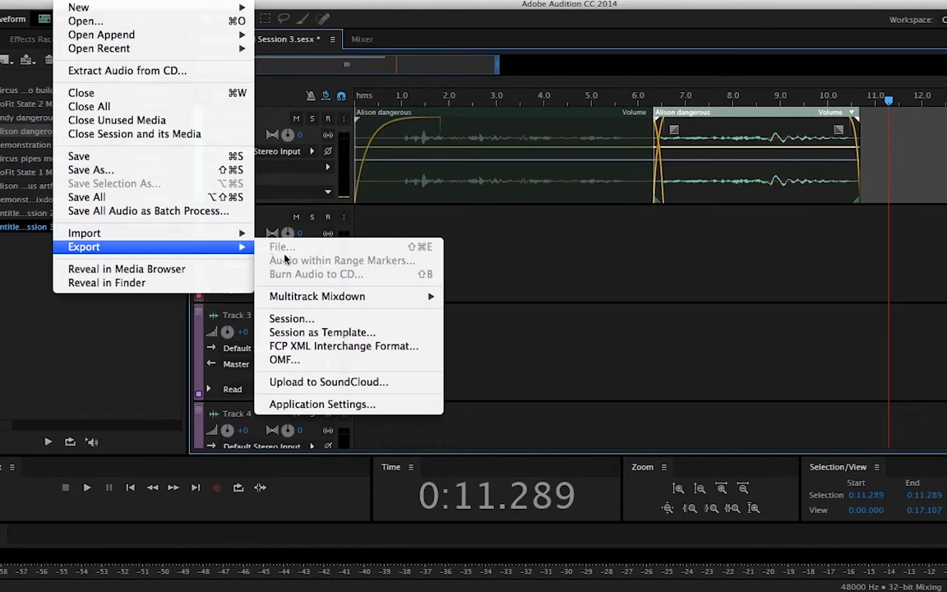
mouse_move(301, 299)
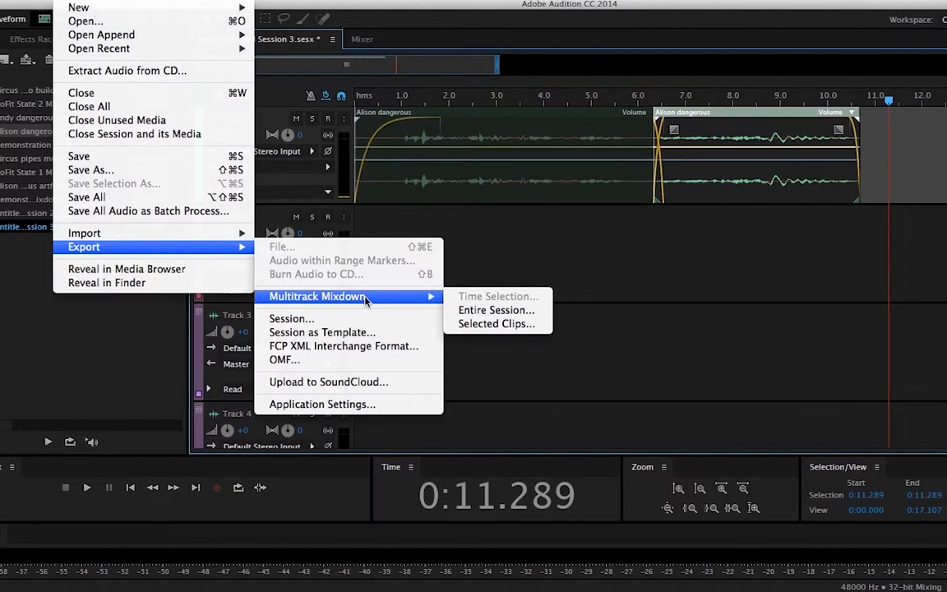
left_click(518, 311)
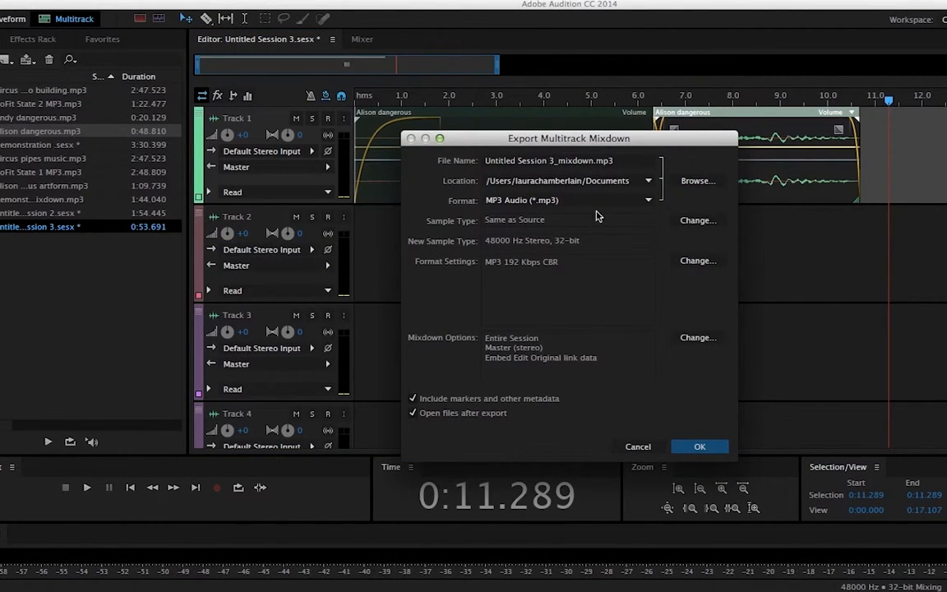
Try Wave PCM as the mixdown format, return it to MP3 Audio (*.mp3), and choose the Documents folder as the location
left_click(649, 201)
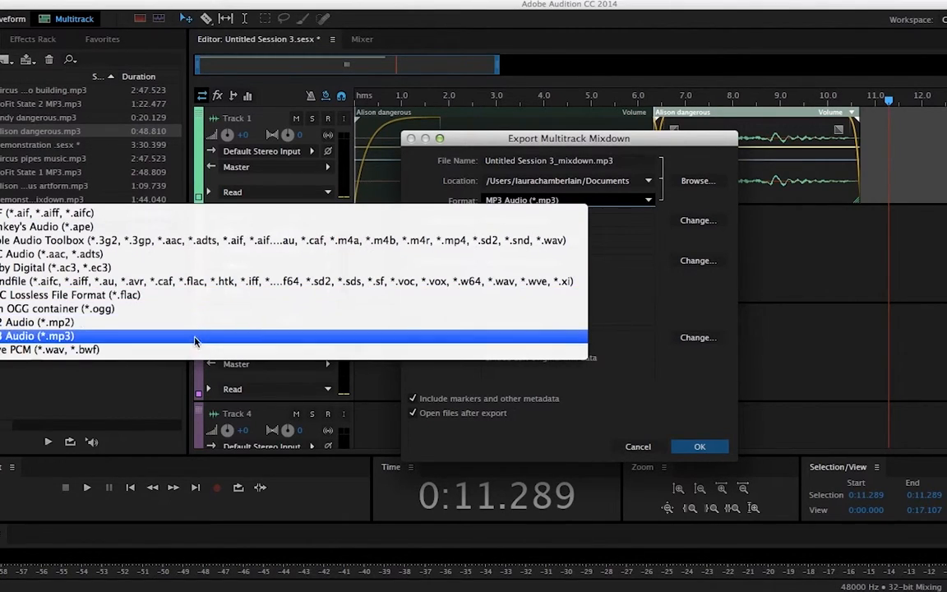
left_click(189, 350)
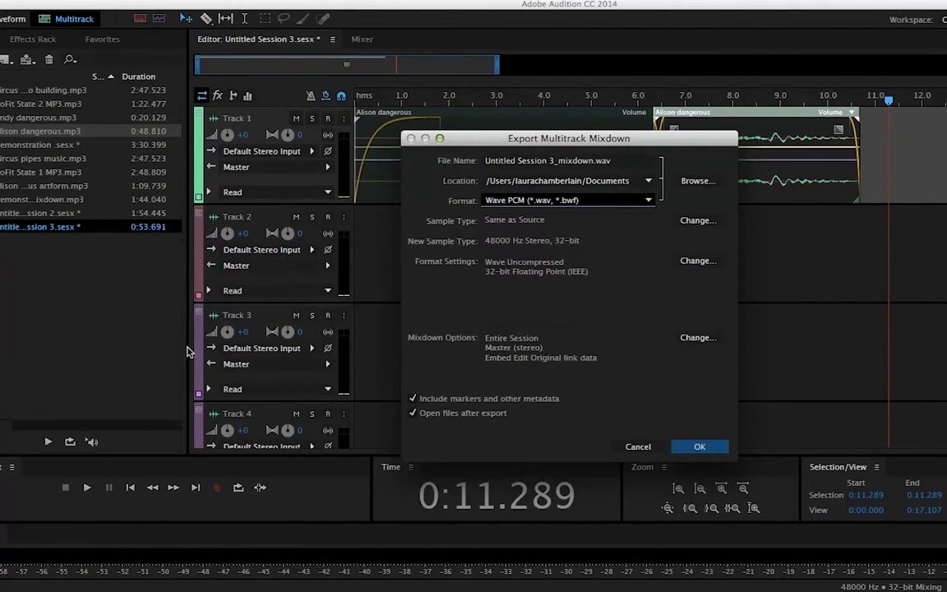
left_click(649, 203)
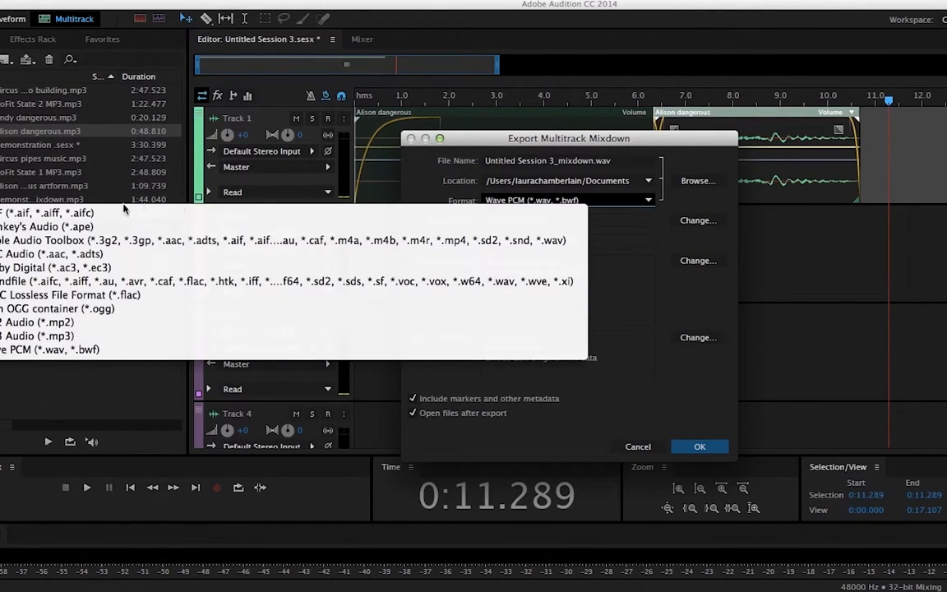
left_click(37, 336)
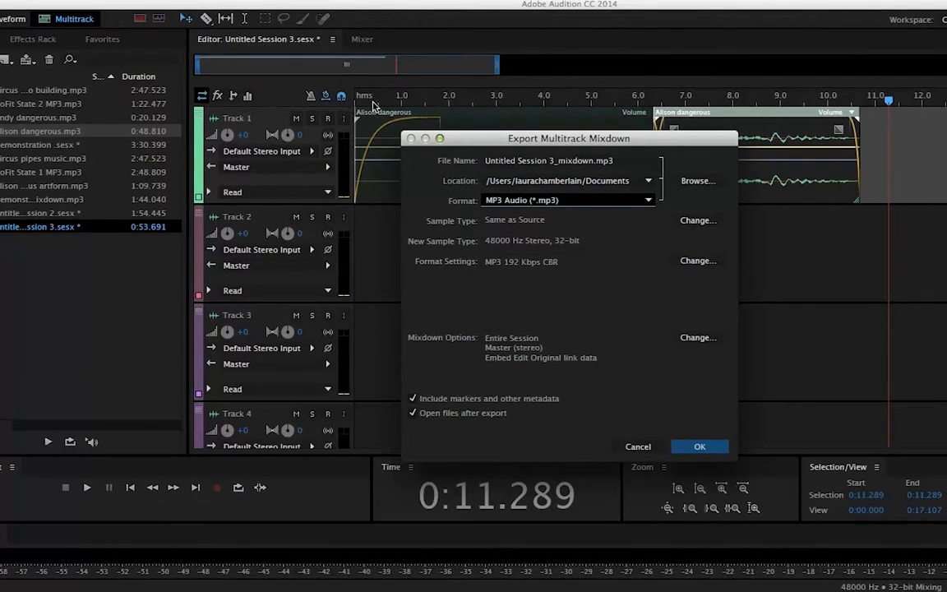
left_click(649, 183)
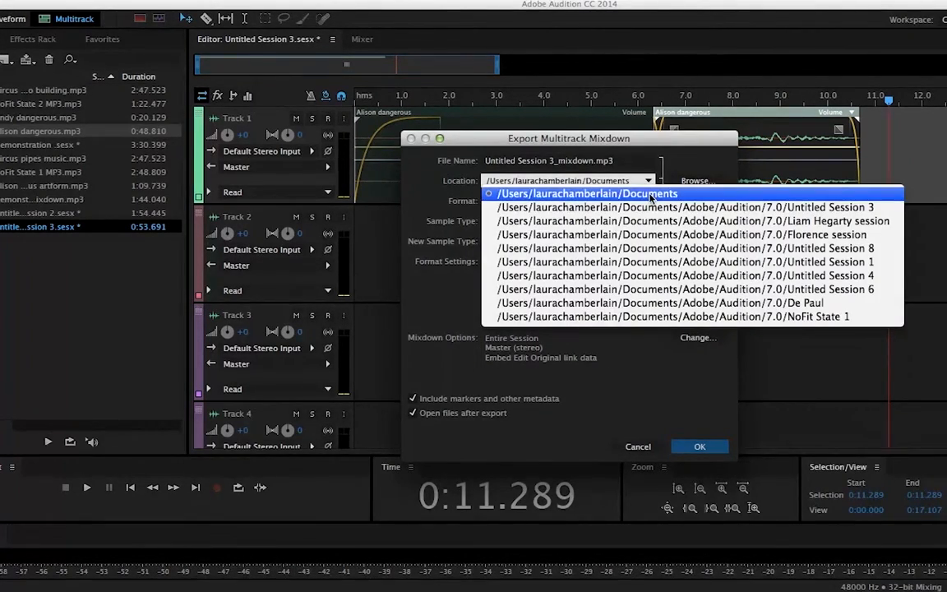
left_click(650, 196)
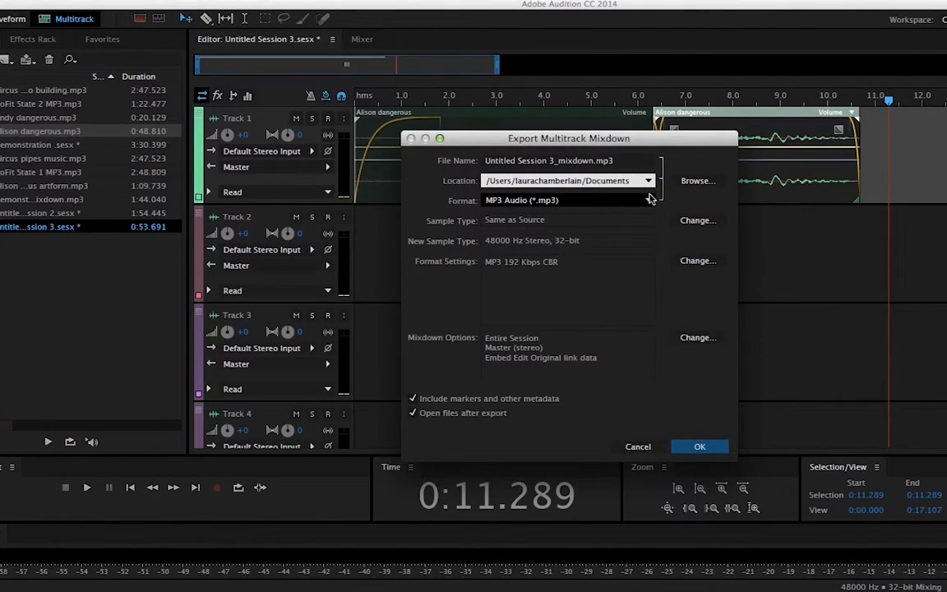
Name the mixdown file with the speaker's first name followed by "clip 1" and export it
left_click(625, 163)
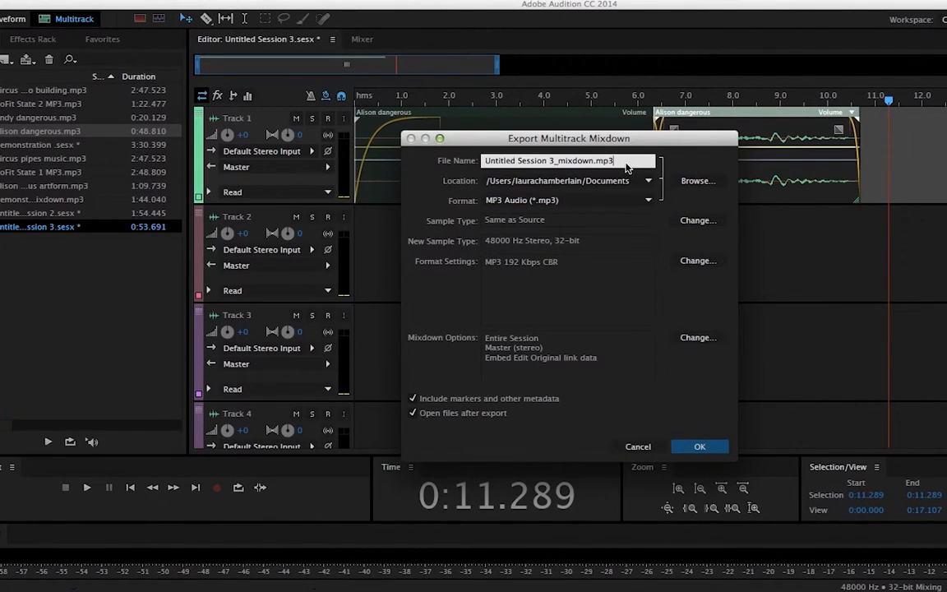
key("BackSpace")
key("BackSpace")
key("BackSpace")
key("BackSpace")
key("BackSpace")
key("BackSpace")
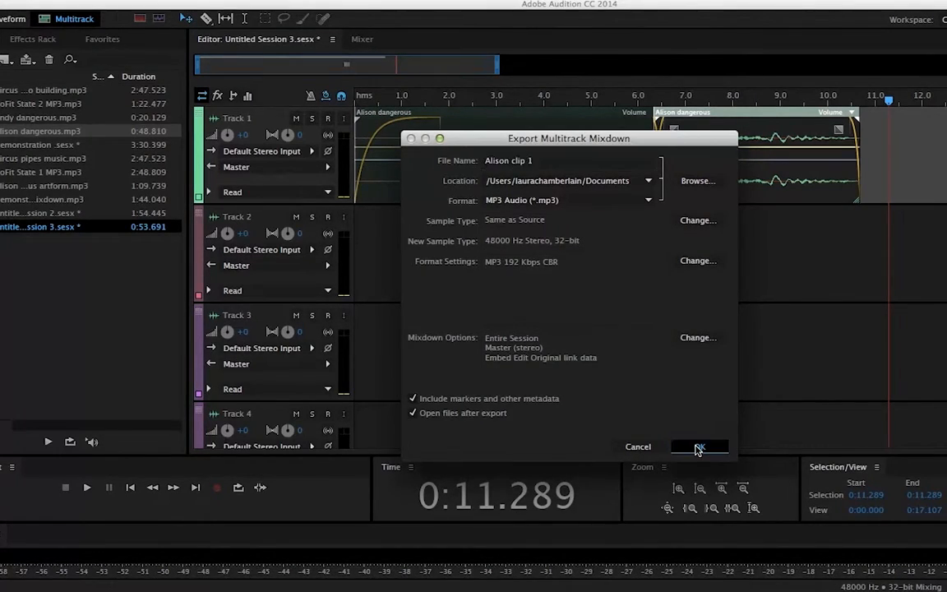
left_click(698, 448)
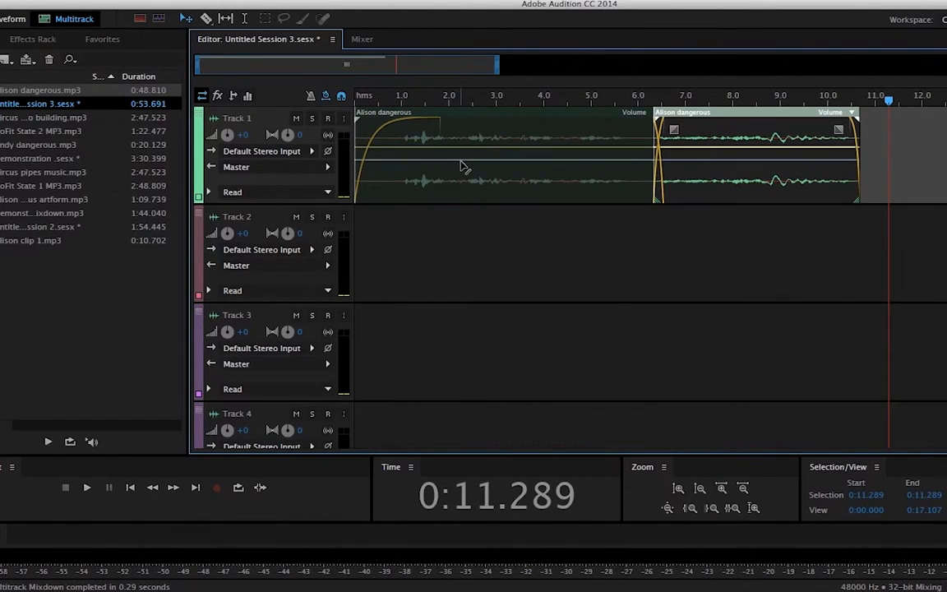
Create a new multitrack session named with the second speaker's first name
left_click(78, 1)
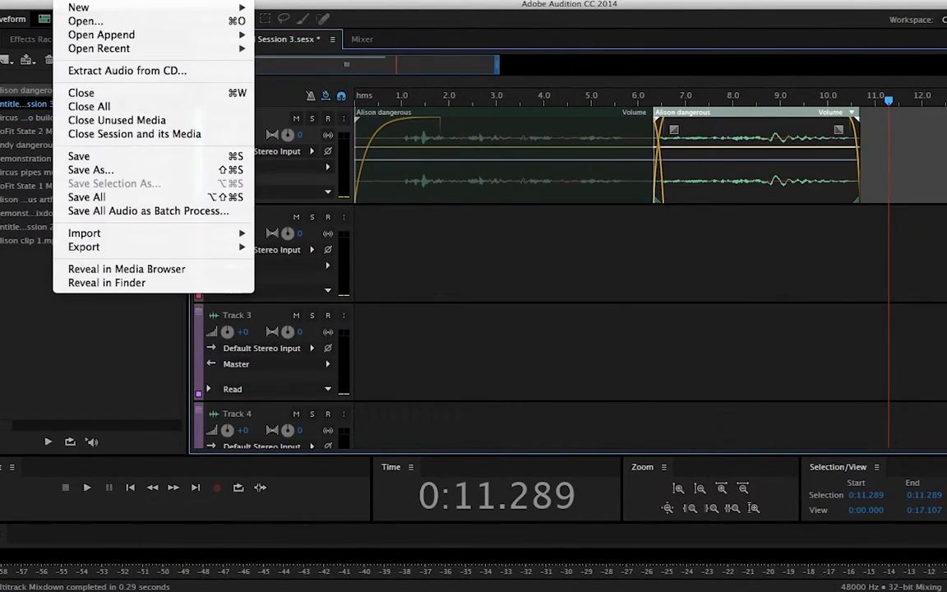
mouse_move(80, 9)
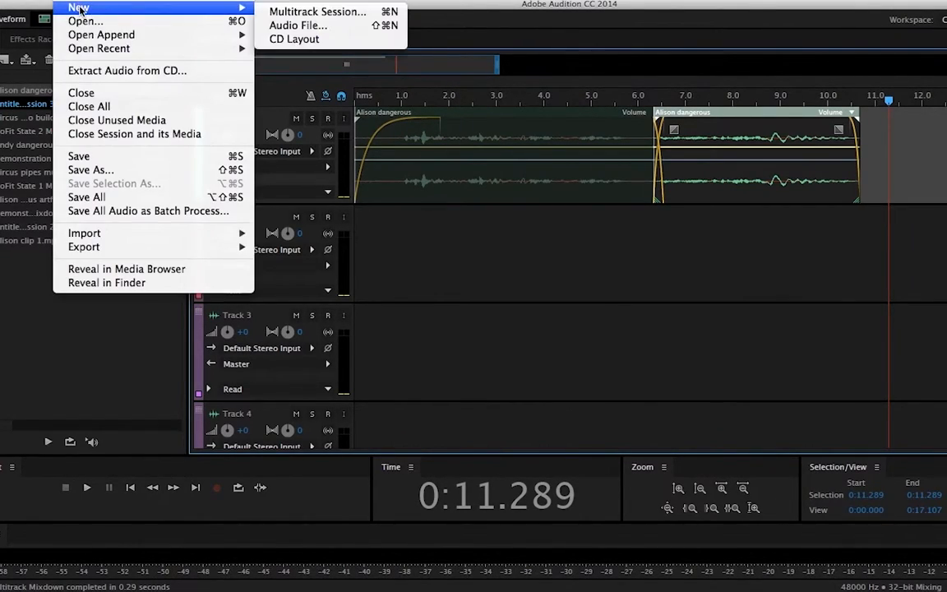
left_click(310, 11)
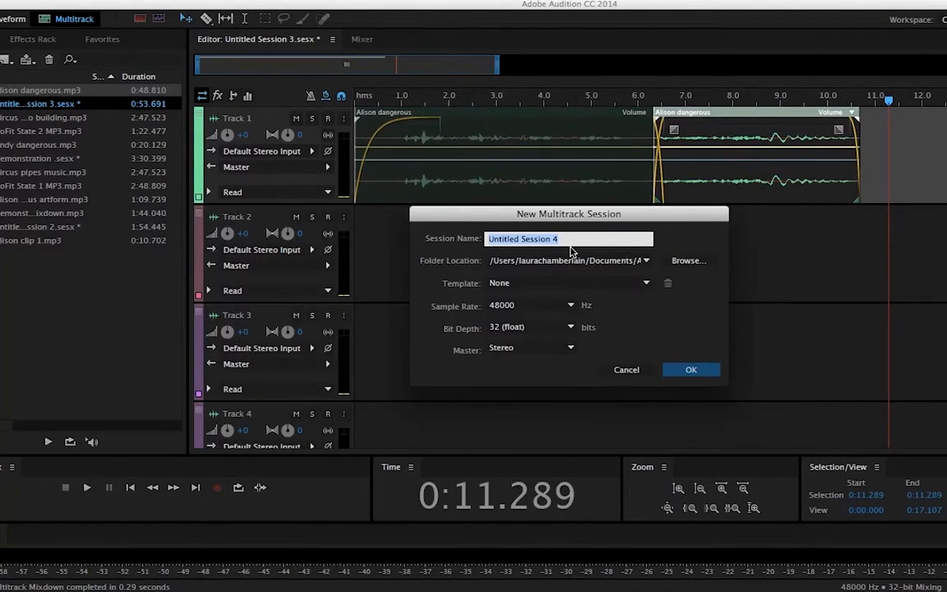
type("Andy")
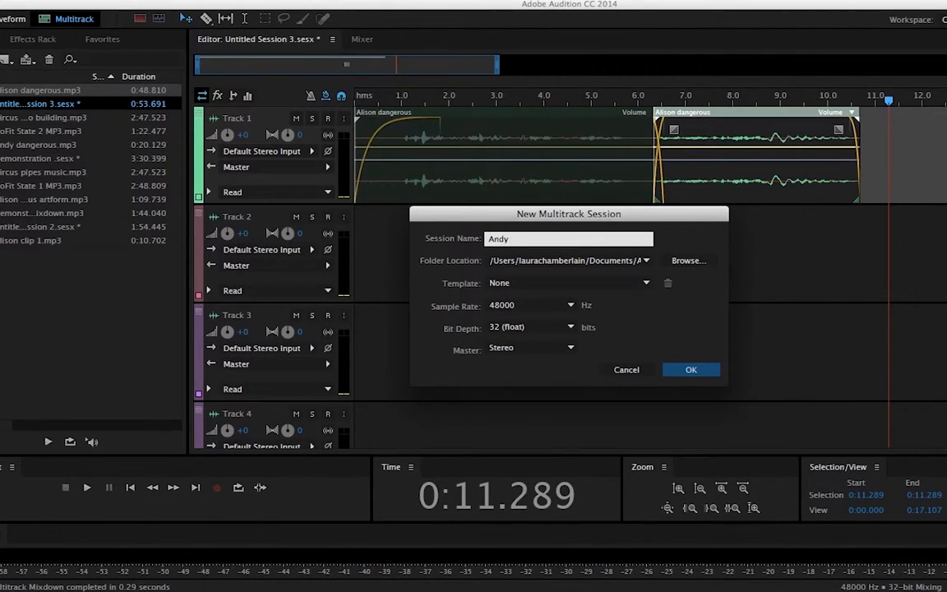
left_click(690, 370)
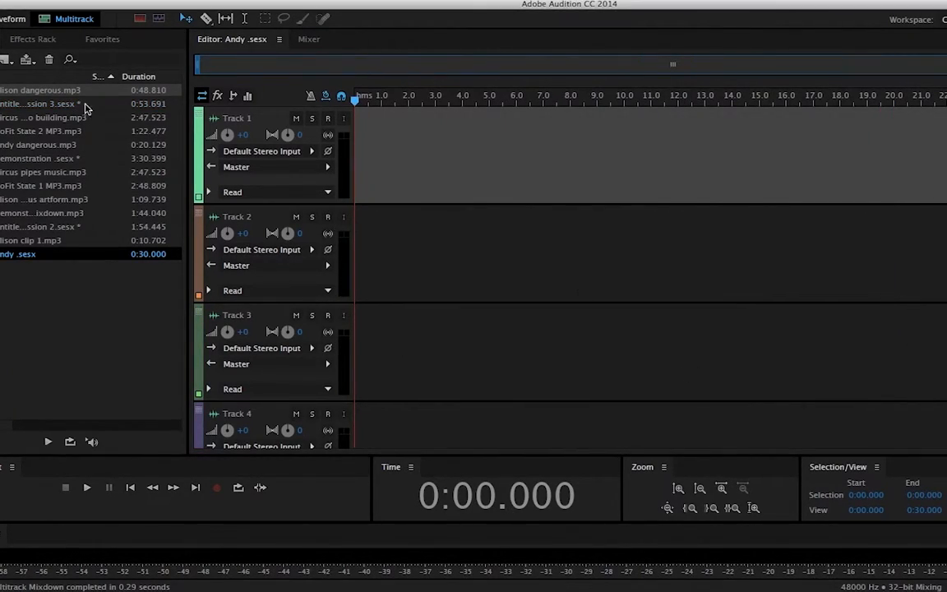
Place the second speaker's "dangerous" MP3 at the start of Track 1 and play it, stopping at 0:08.360, where the wanted speech ends
left_click_drag(35, 153, 383, 131)
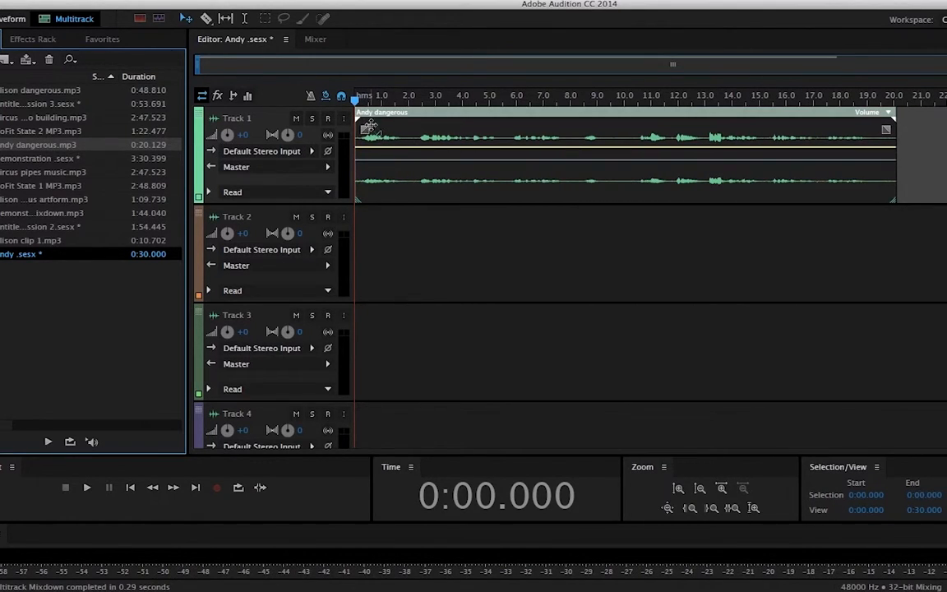
key("space")
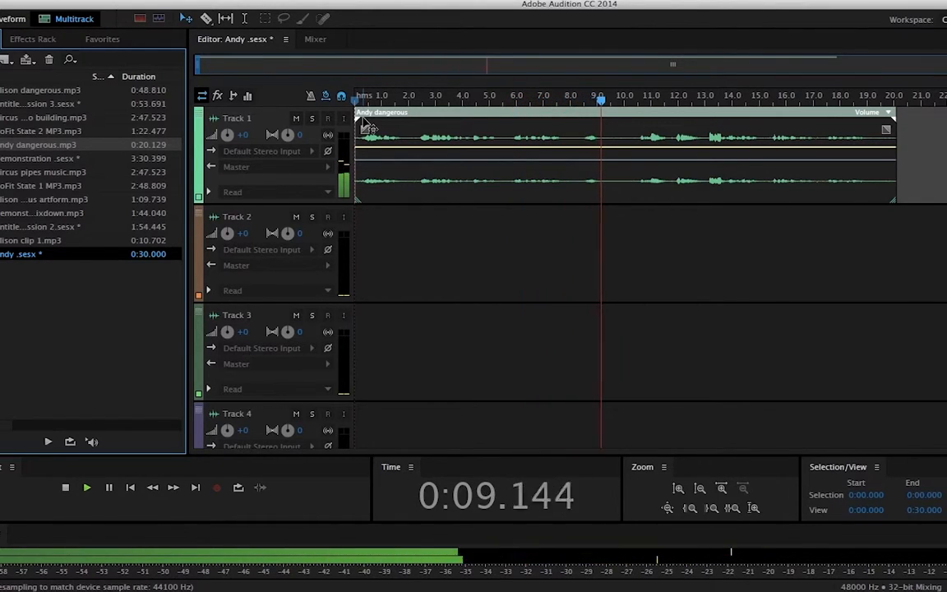
key("space")
left_click_drag(611, 99, 520, 99)
key("space")
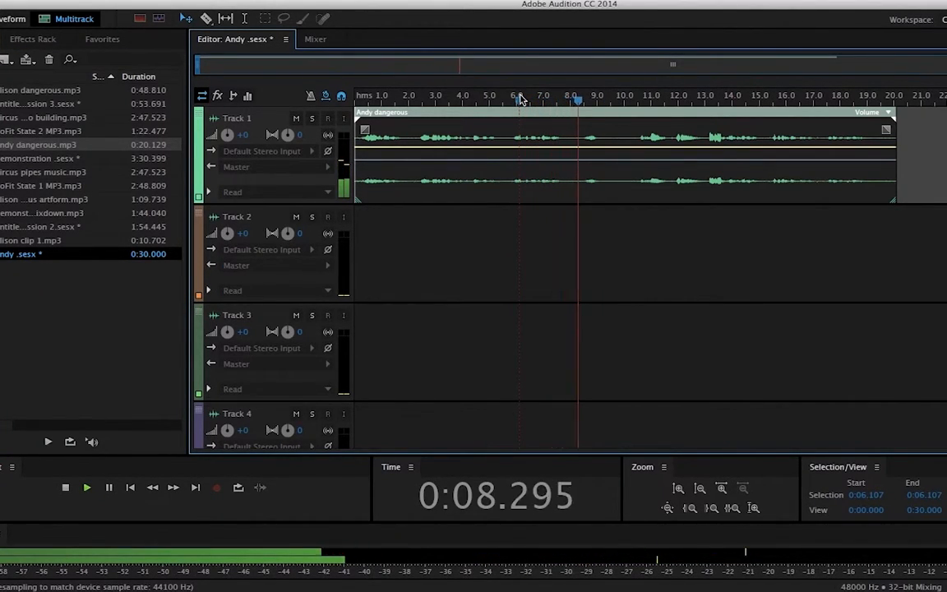
key("space")
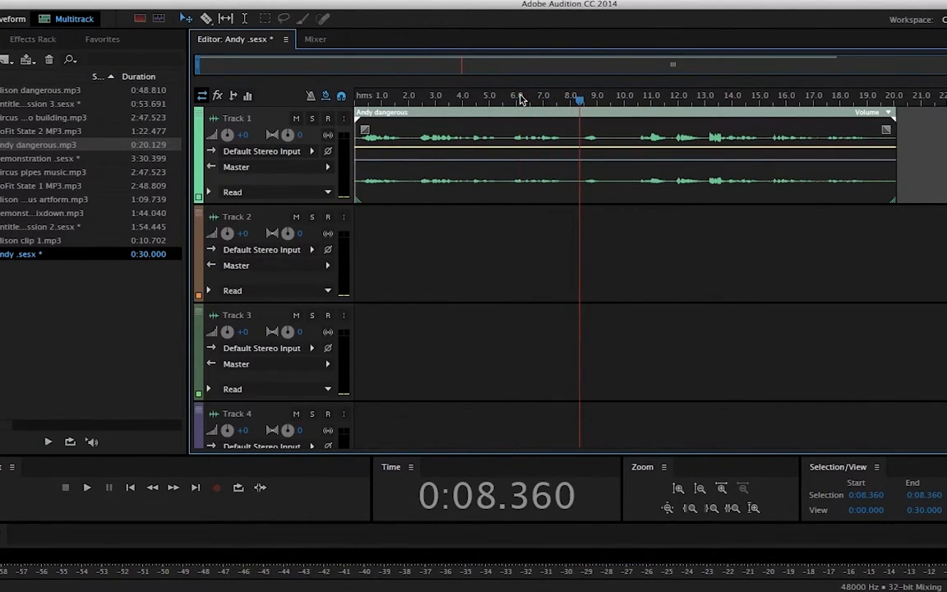
Split the Track 1 clip at 0:08.360 and delete the part after the split
right_click(582, 155)
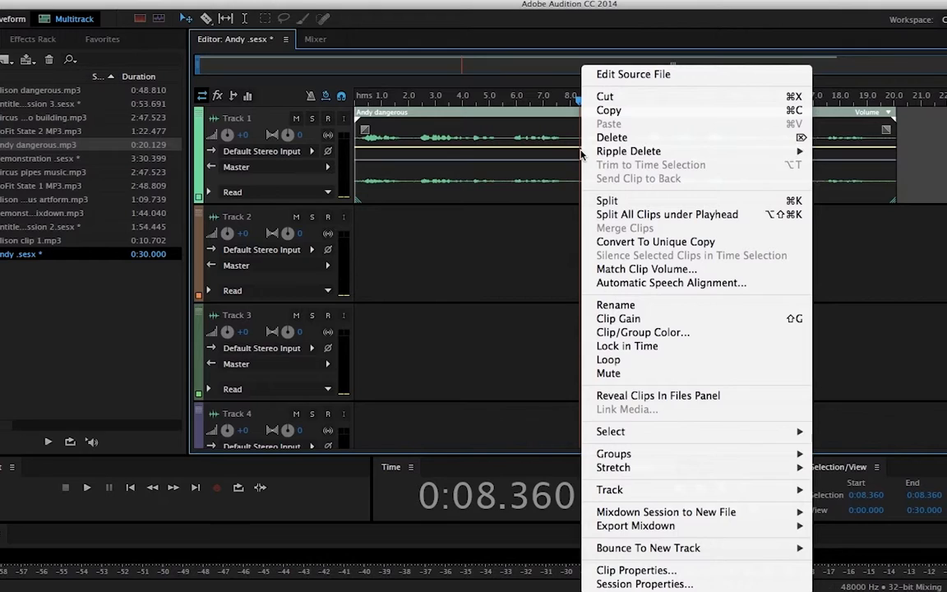
left_click(612, 200)
left_click_drag(612, 178, 666, 179)
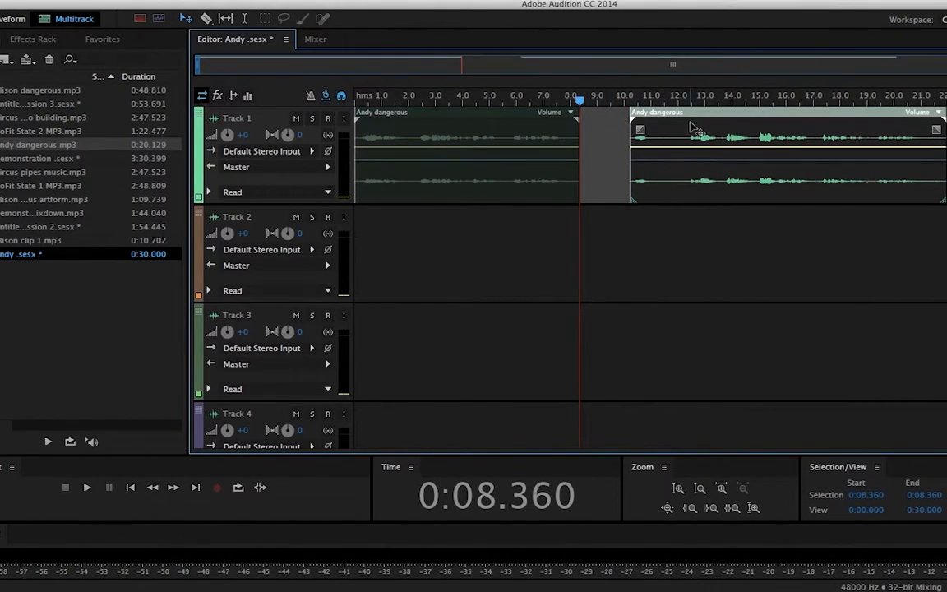
key("Delete")
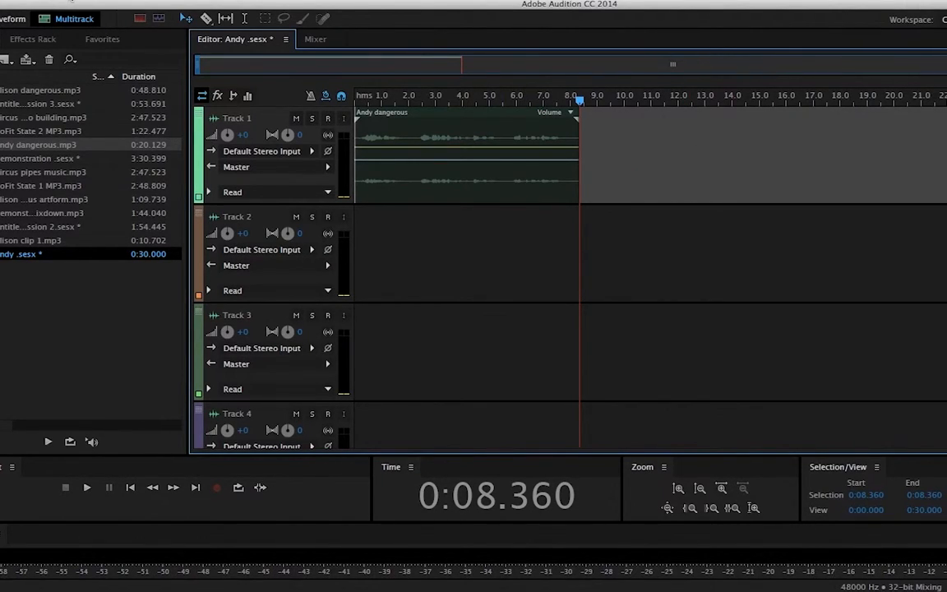
Add a short curved fade-in at the start and a short curved fade-out at the end of the Track 1 clip
left_click(70, 1)
left_click(426, 124)
left_click(363, 129)
left_click_drag(363, 129, 374, 117)
left_click_drag(569, 130, 558, 128)
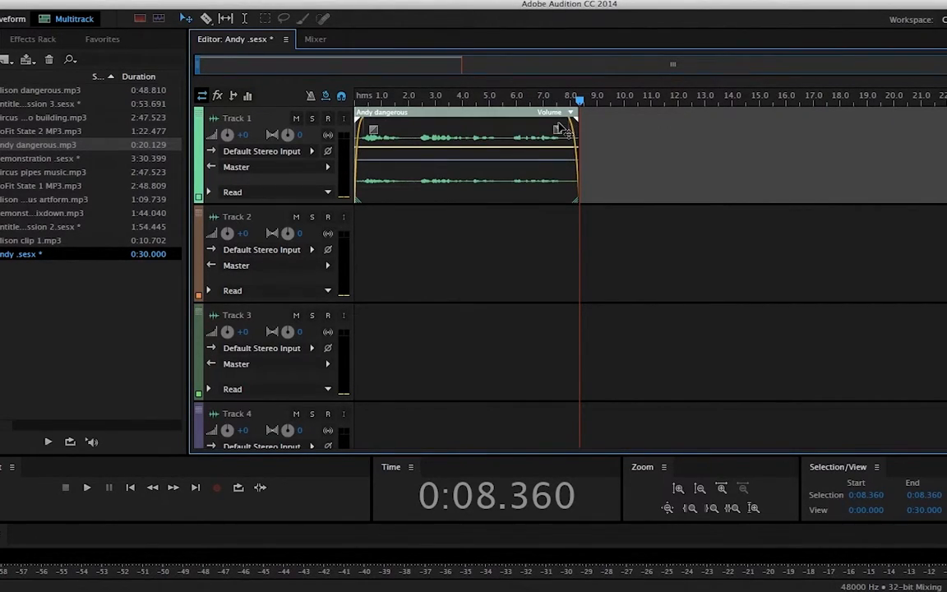
Zoom in on the timeline near the clip's end and listen to the clip from about 4.4 to 6.4 seconds
left_click(723, 491)
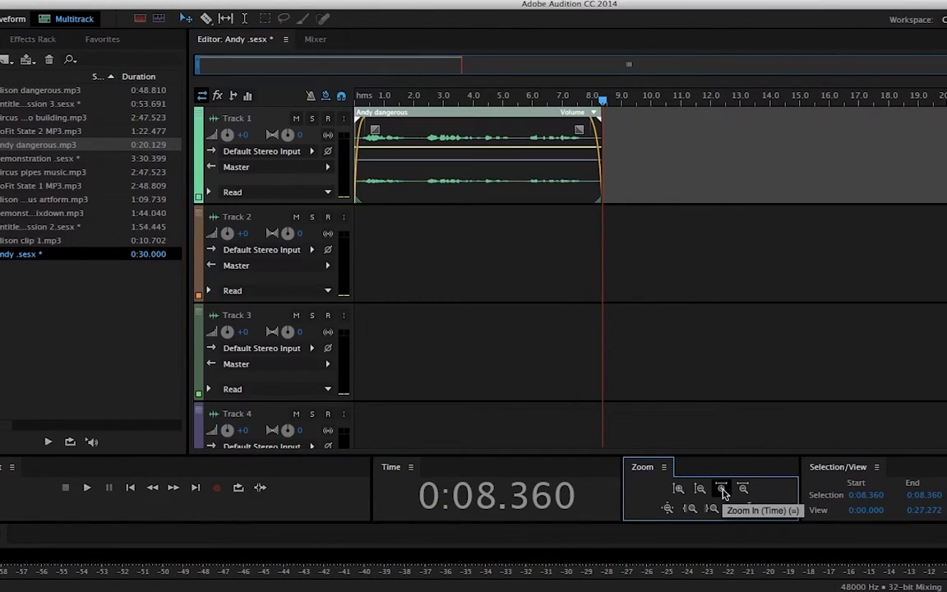
left_click(723, 491)
left_click(722, 490)
left_click(722, 490)
left_click(722, 491)
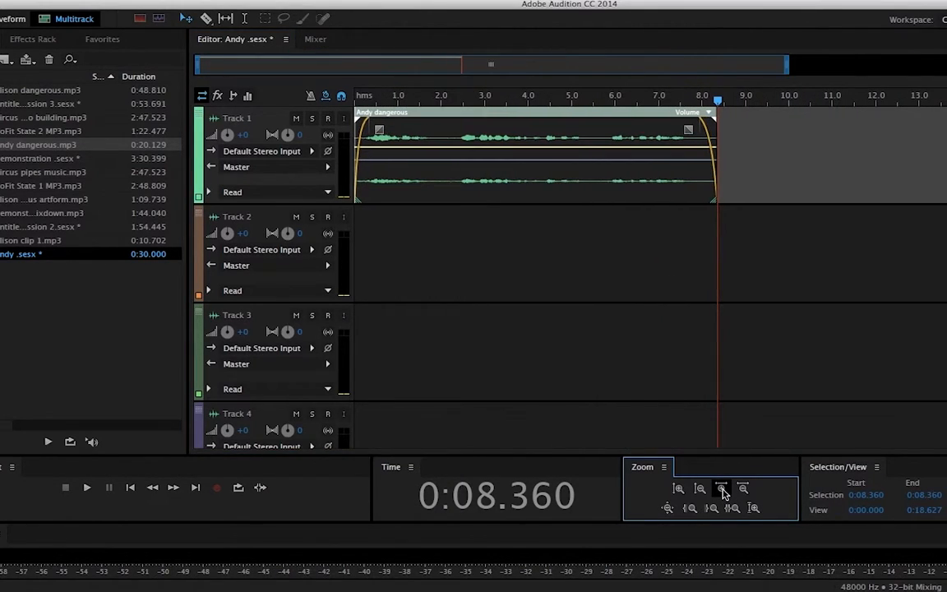
left_click(722, 491)
left_click(722, 490)
left_click(722, 491)
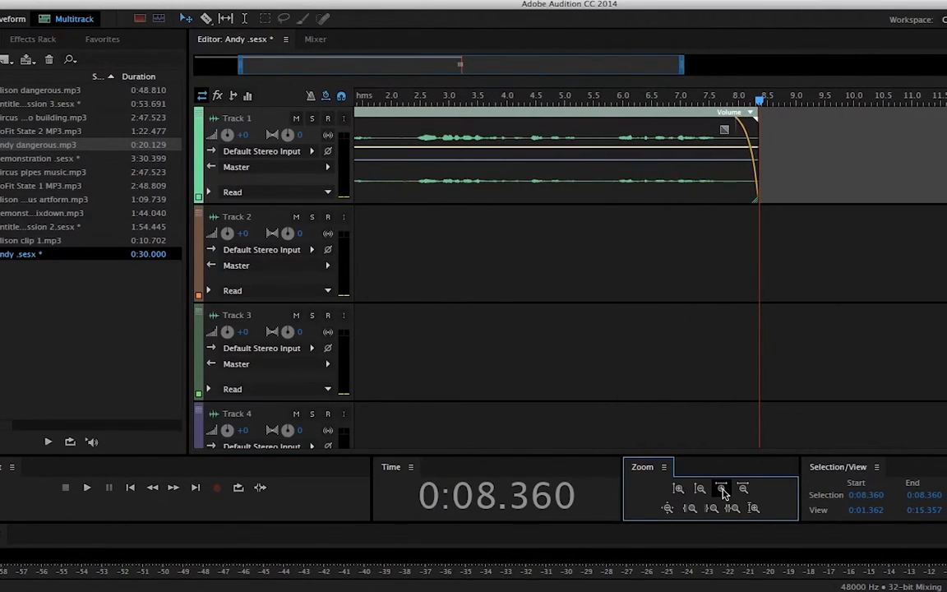
left_click(722, 490)
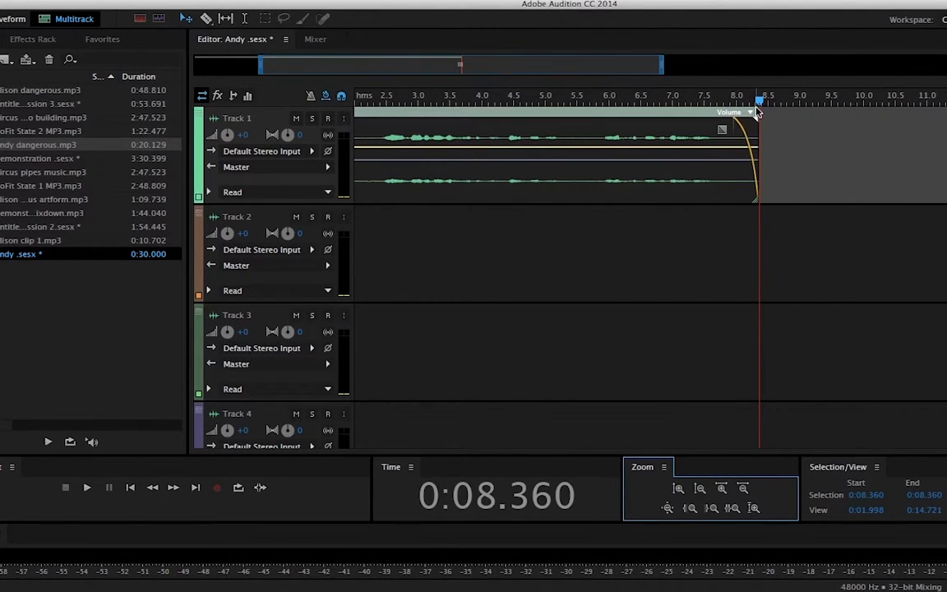
left_click_drag(760, 100, 506, 88)
key("space")
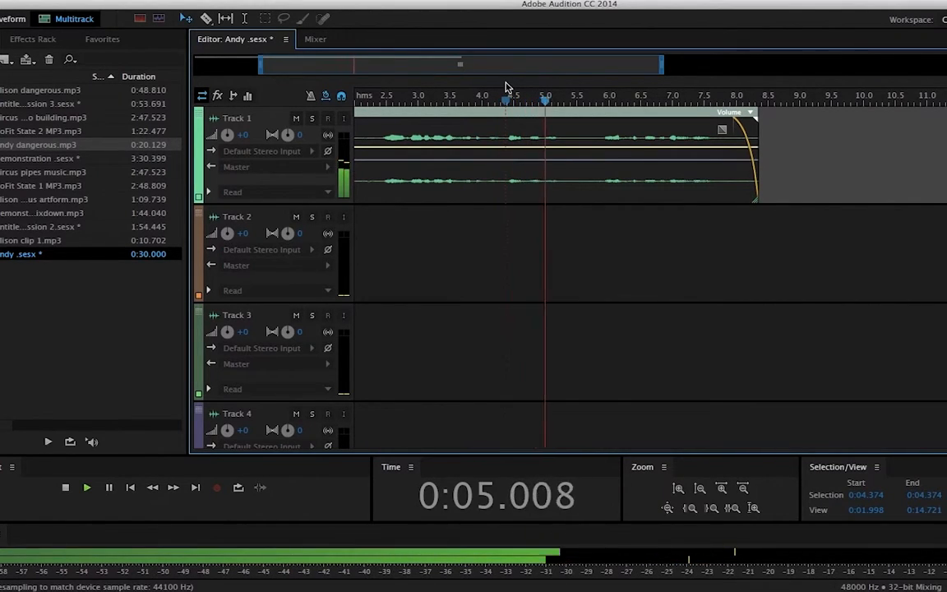
key("space")
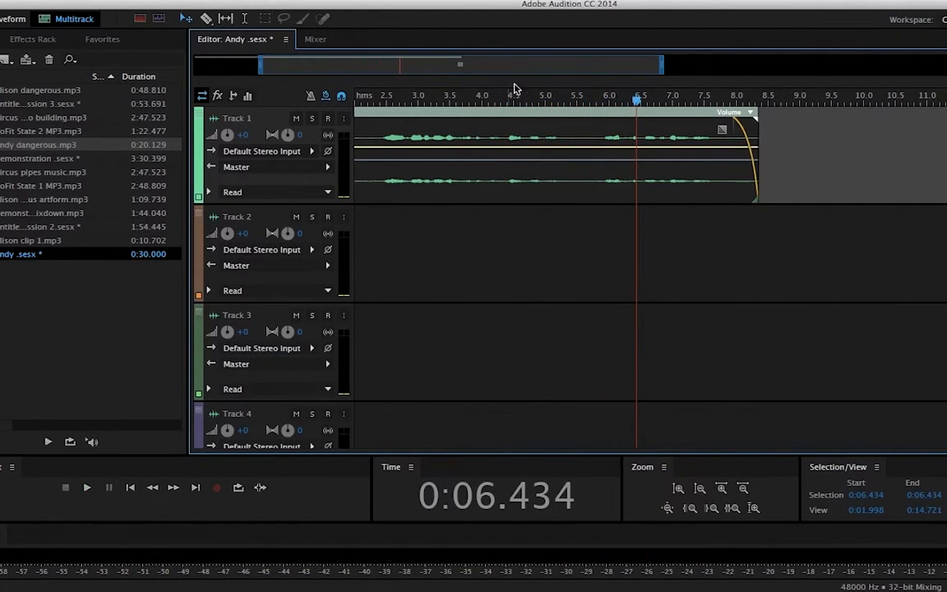
Zoom the timeline out to show the whole clip and examine the tracks at several amplitude zoom levels
left_click(743, 488)
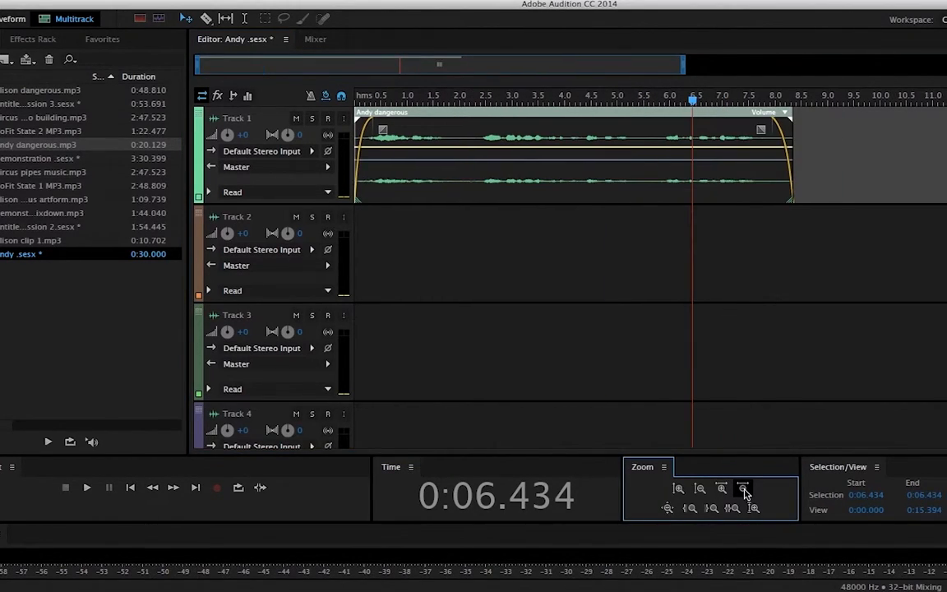
left_click(742, 488)
left_click(743, 488)
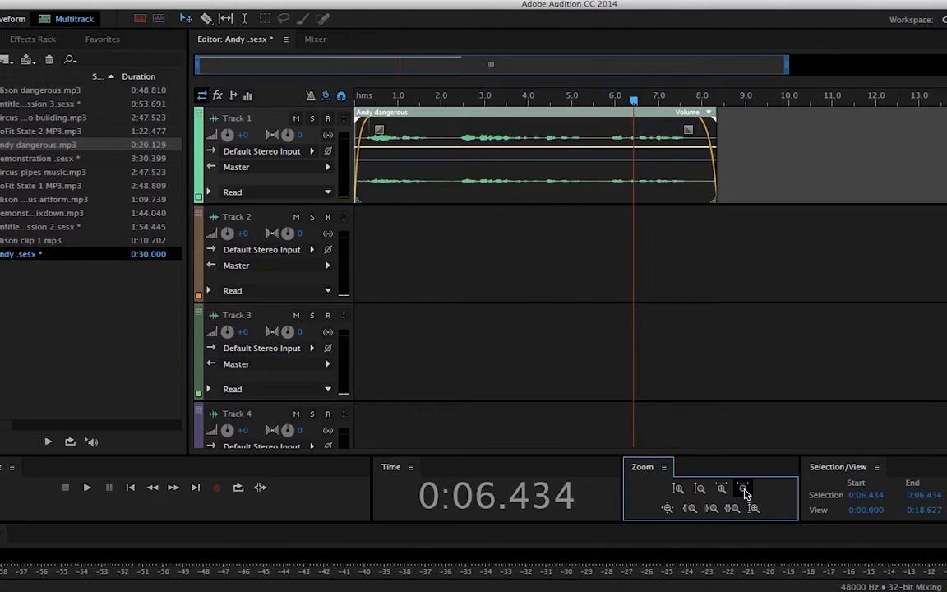
left_click(743, 488)
left_click(743, 488)
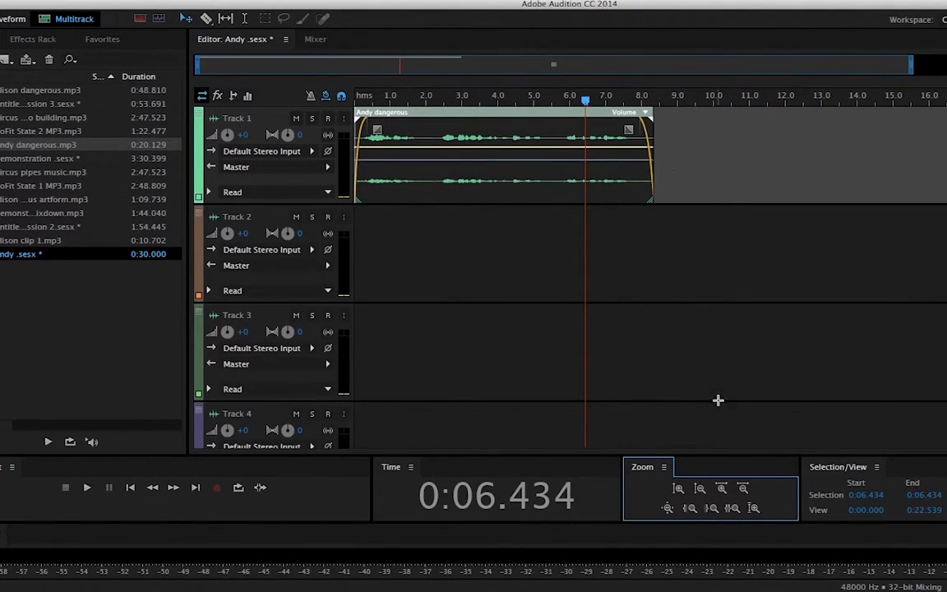
left_click(678, 490)
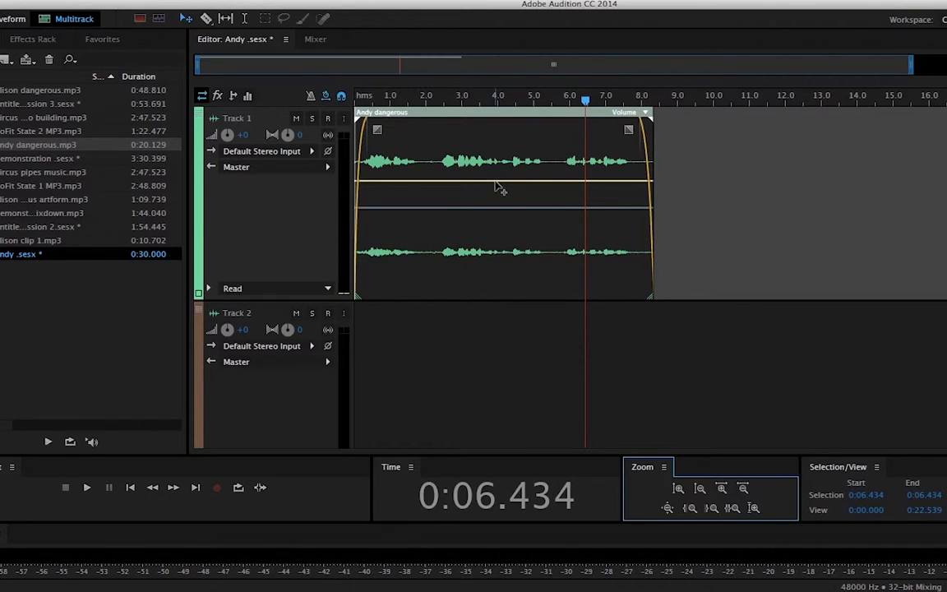
left_click(700, 490)
left_click(699, 490)
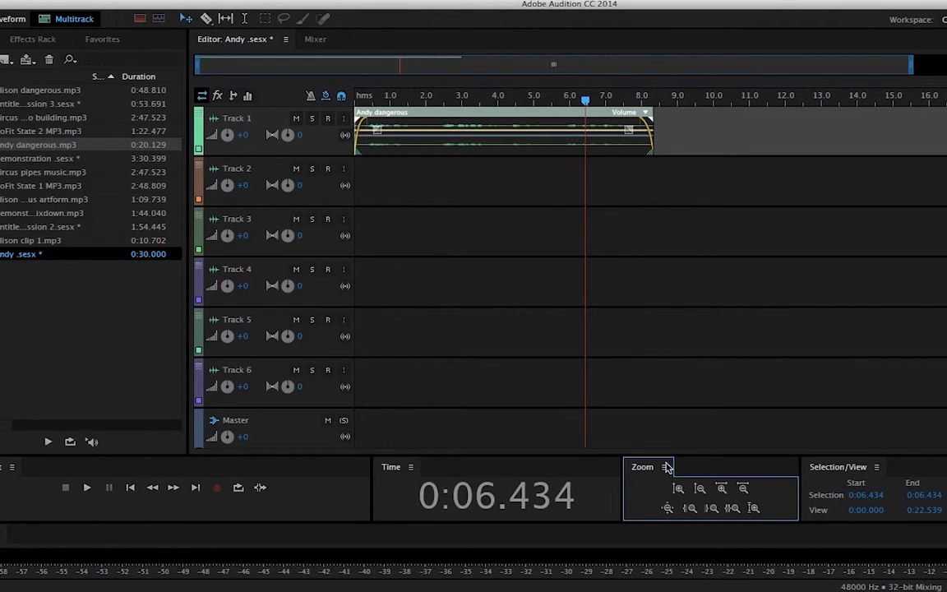
left_click(678, 490)
left_click(679, 489)
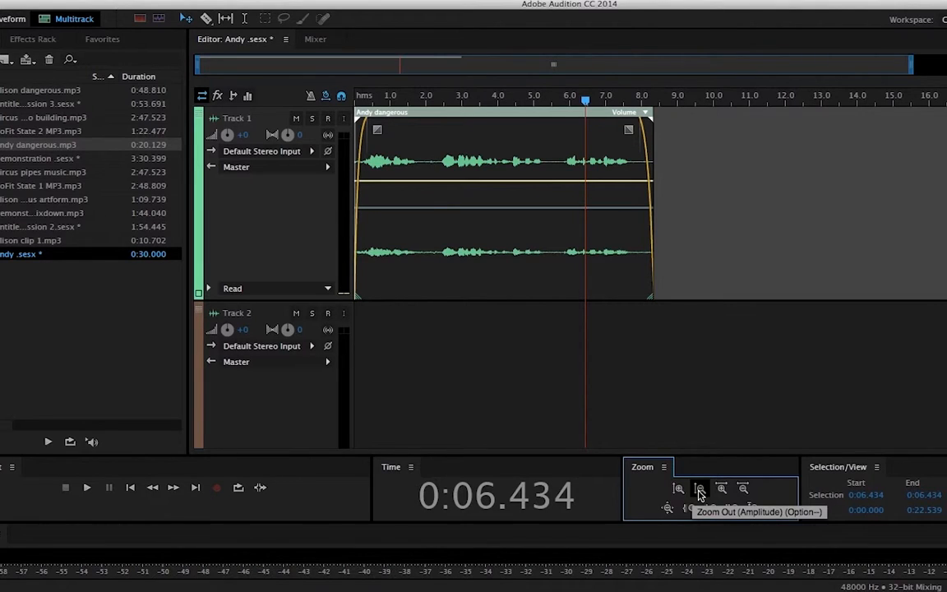
left_click(701, 492)
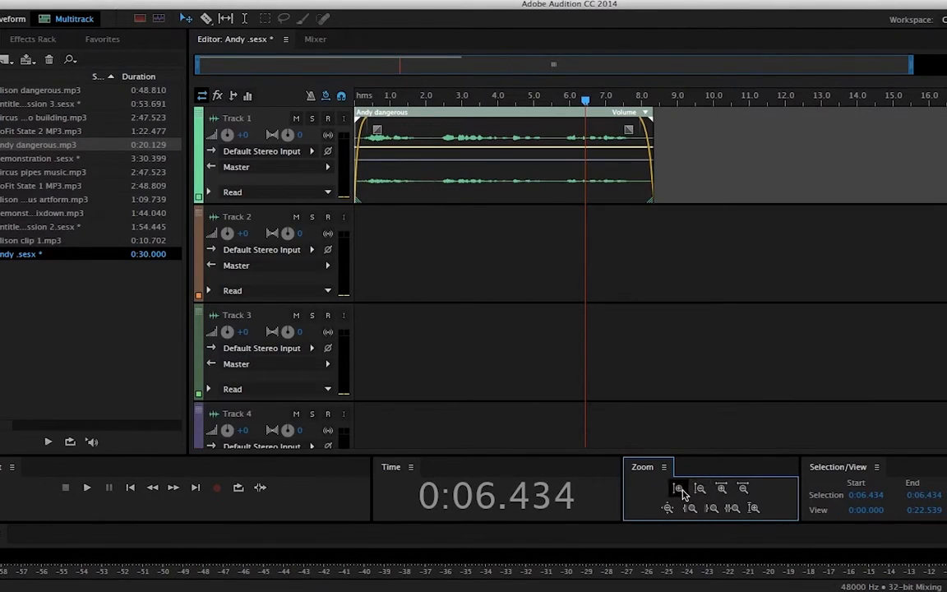
Raise the volume envelope of the whole Track 1 clip and play the opening seconds twice to check its loudness
left_click(678, 490)
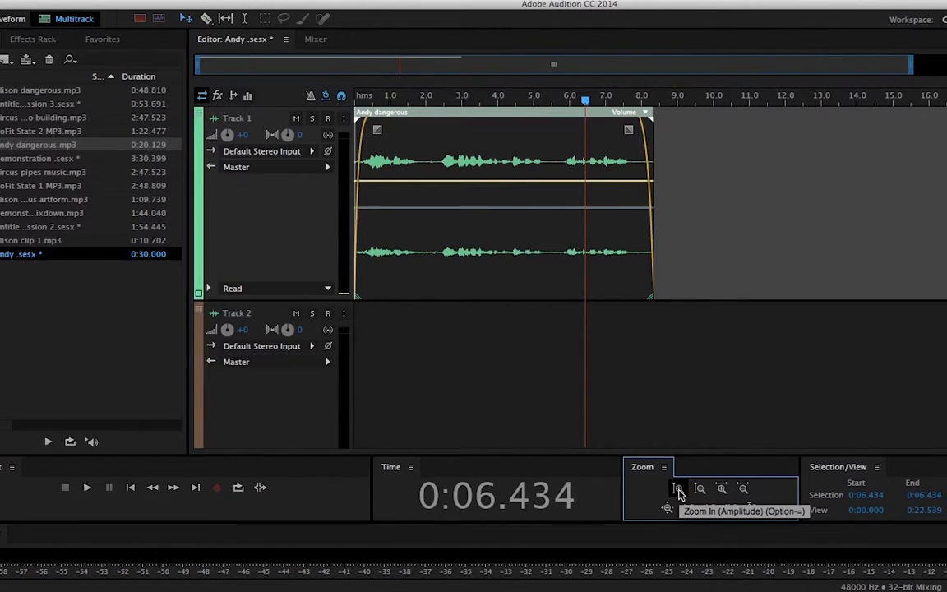
left_click_drag(440, 180, 439, 148)
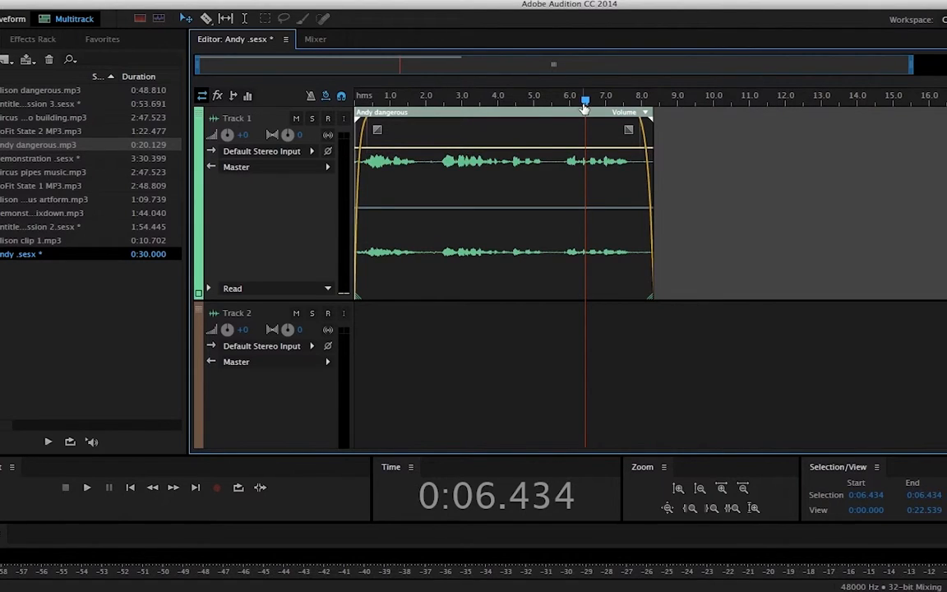
left_click_drag(584, 104, 343, 96)
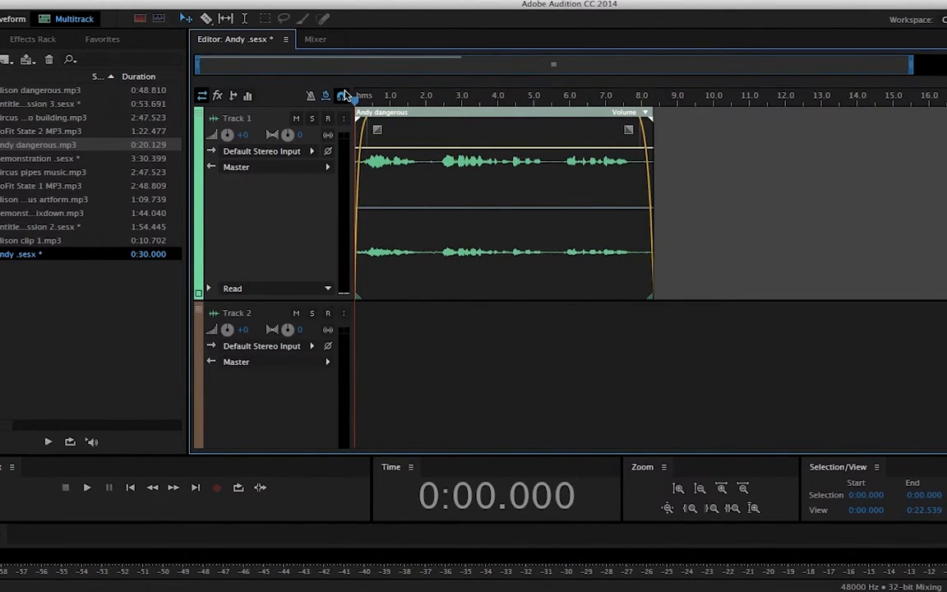
key("space")
key("space")
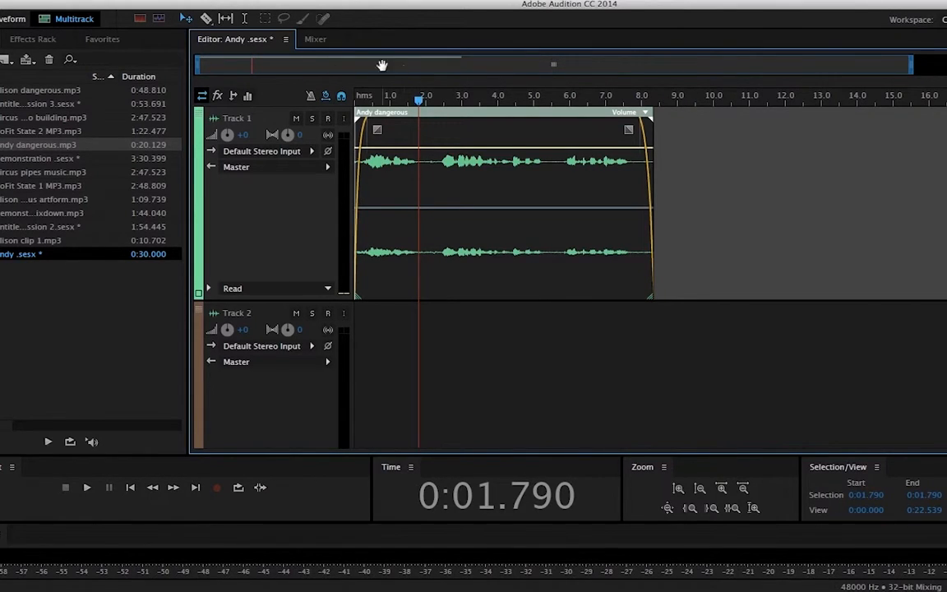
left_click_drag(419, 100, 328, 96)
key("space")
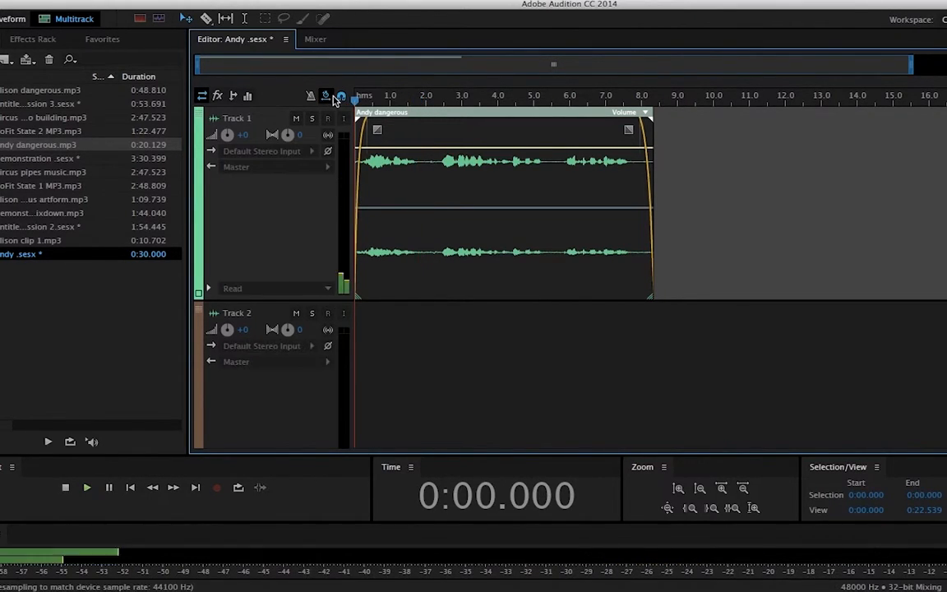
key("space")
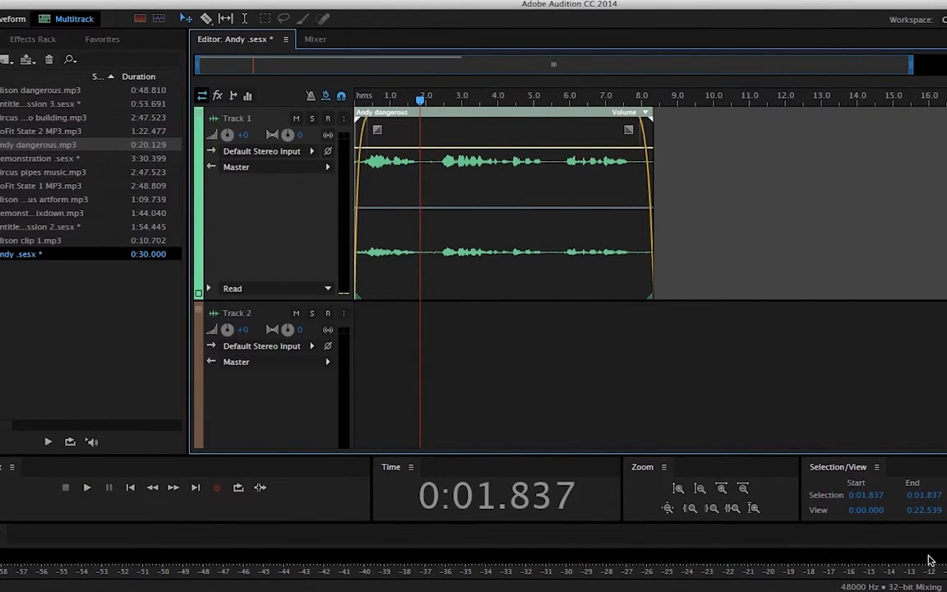
Lower the Track 1 clip's volume envelope to just below the upper waveform's centre line and play the first 5 seconds
left_click_drag(480, 151, 486, 182)
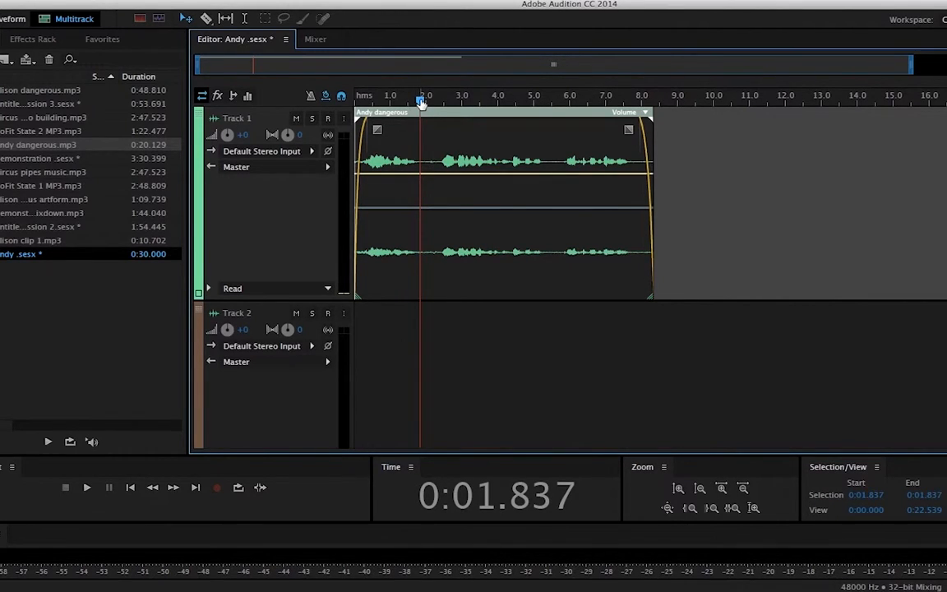
left_click_drag(420, 101, 344, 95)
key("space")
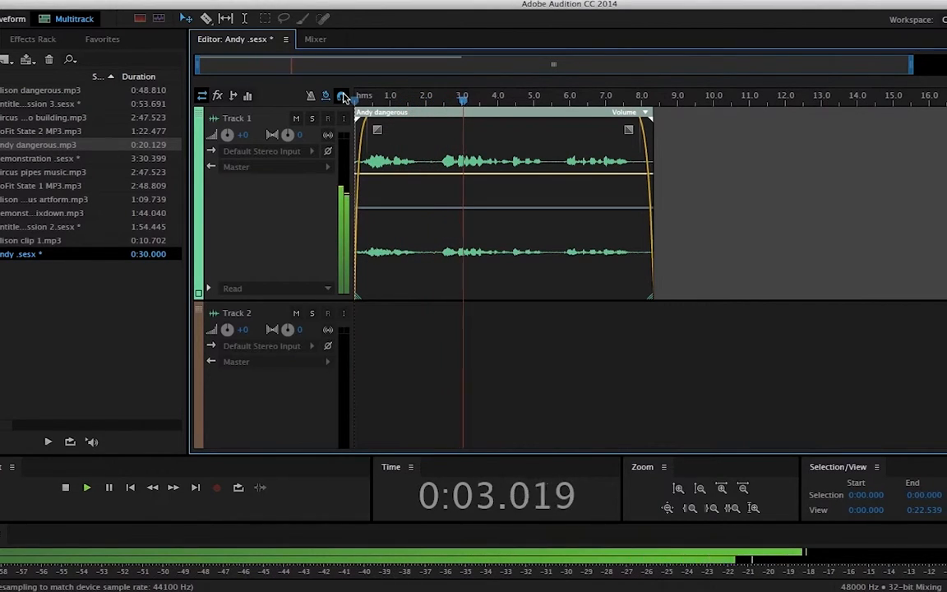
key("space")
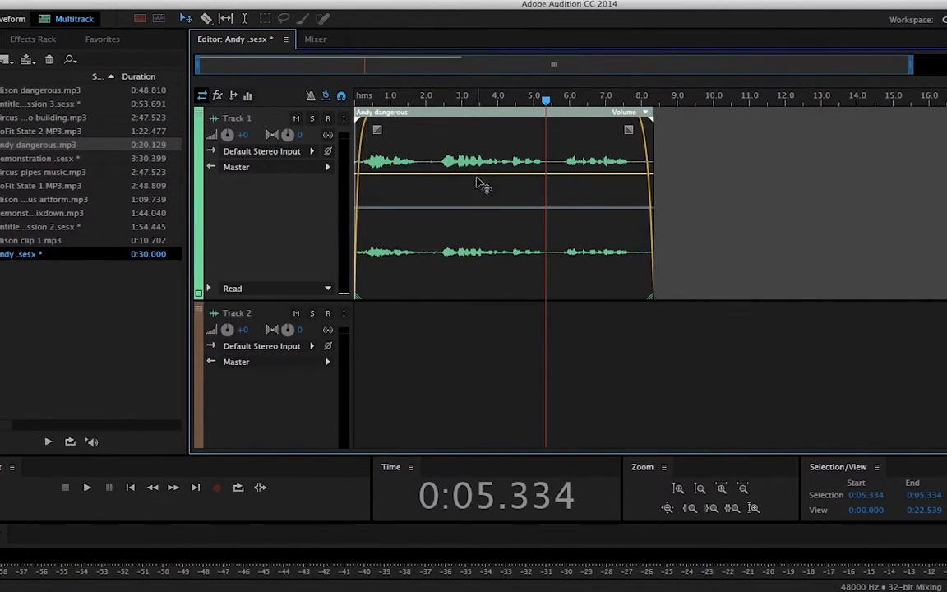
Raise the clip's volume envelope slightly to the upper waveform's centre line and play the opening 5 seconds again
left_click_drag(517, 176, 516, 165)
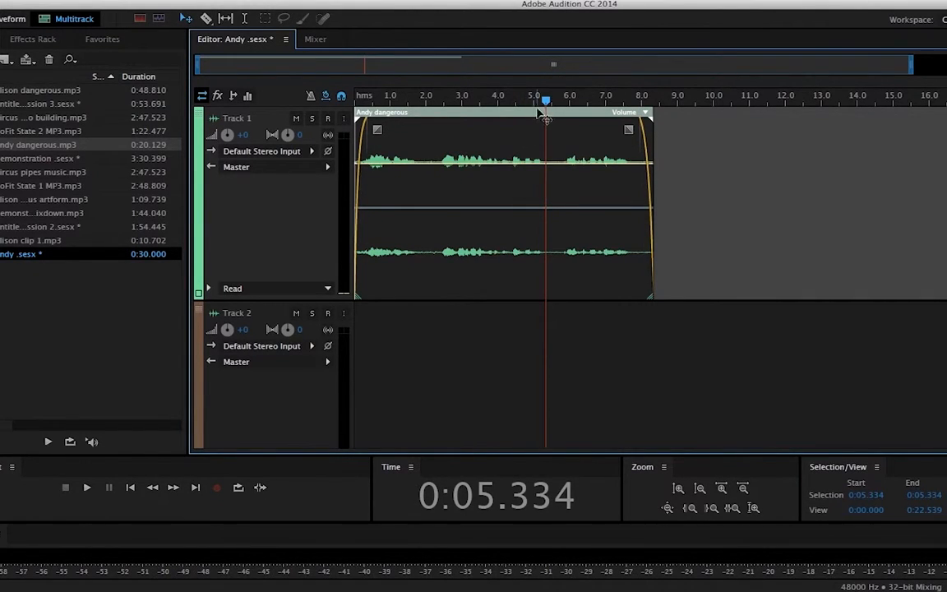
key("Home")
key("space")
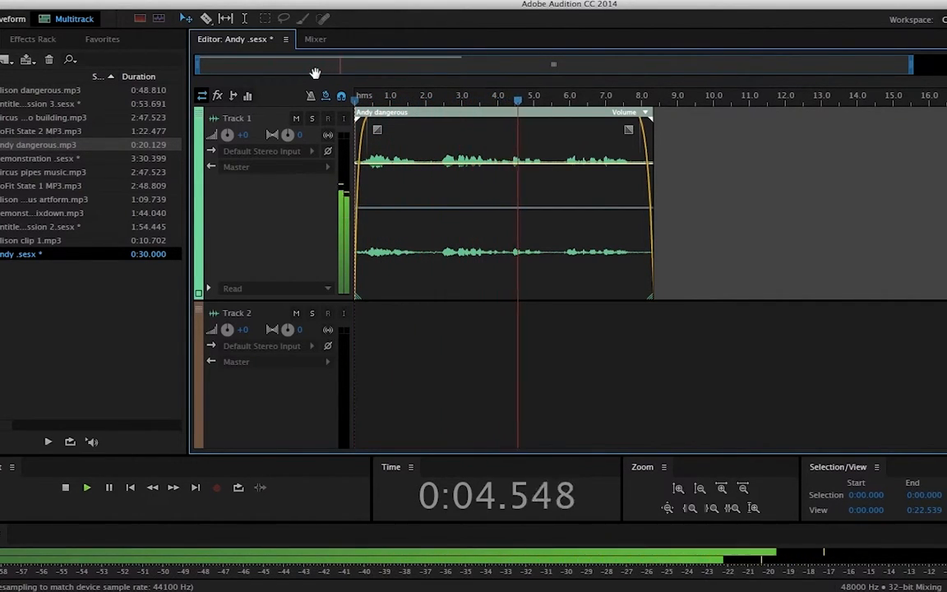
key("space")
Raise the clip's volume envelope almost to the top of the clip and play the opening in two passes to judge loudness
left_click_drag(435, 169, 436, 119)
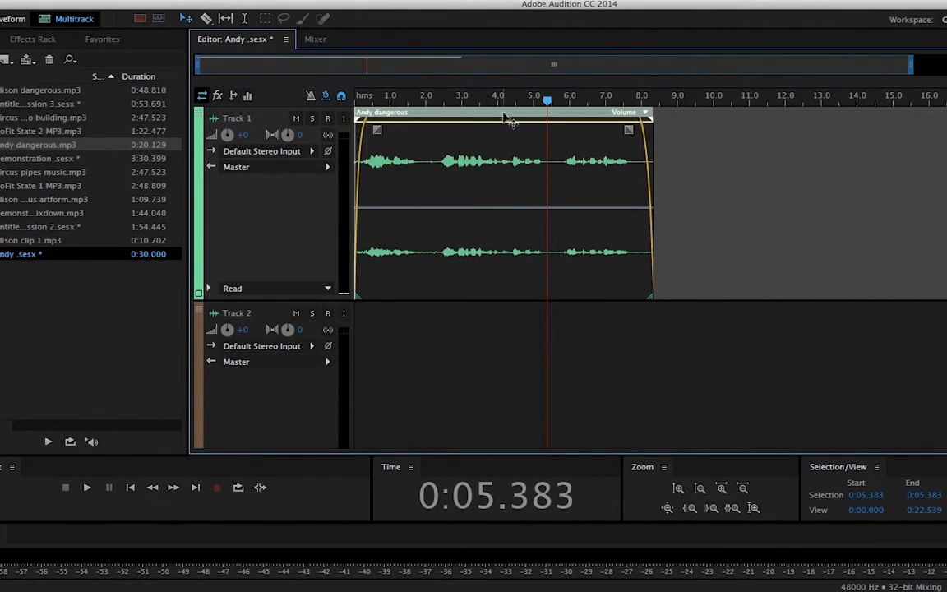
left_click_drag(548, 101, 349, 96)
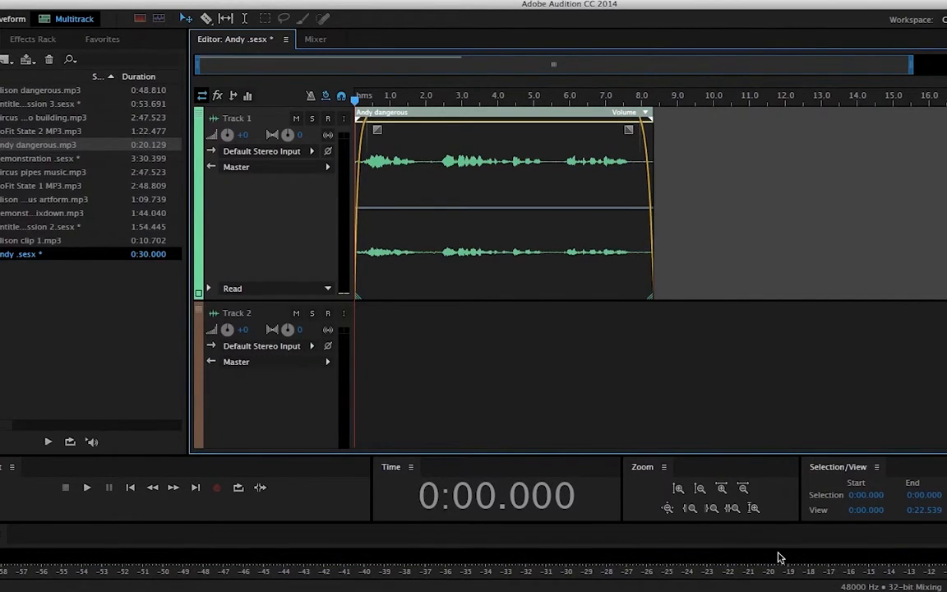
key("space")
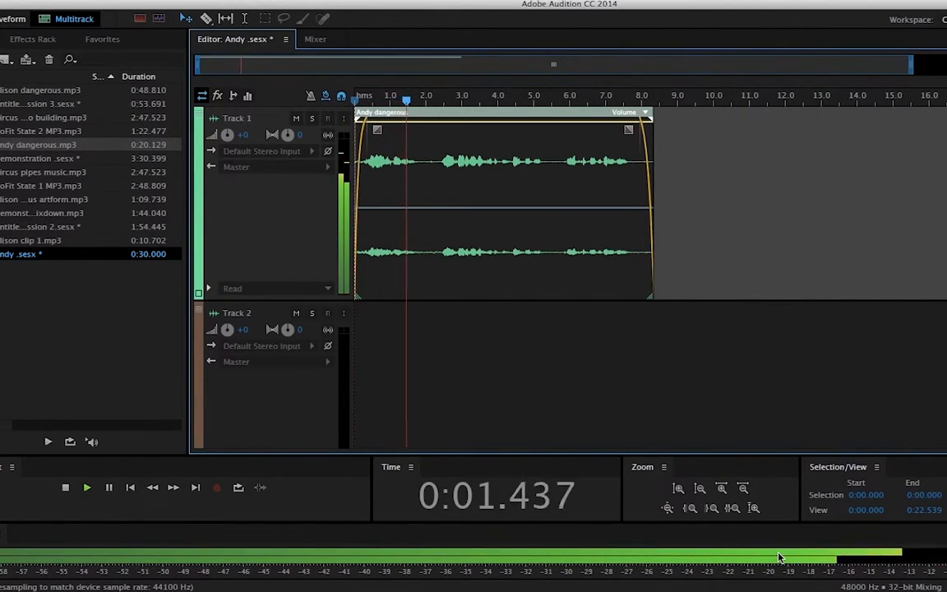
key("space")
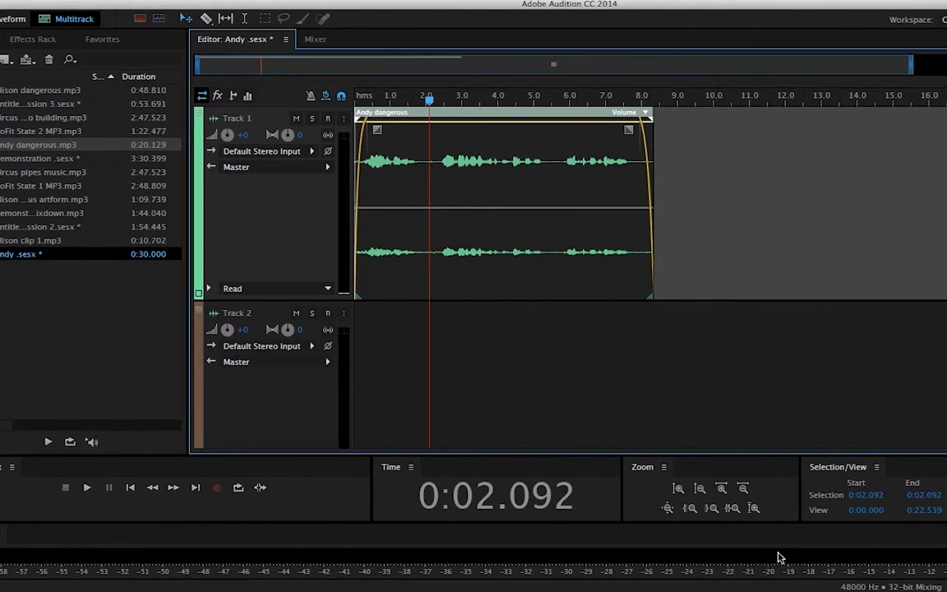
key("space")
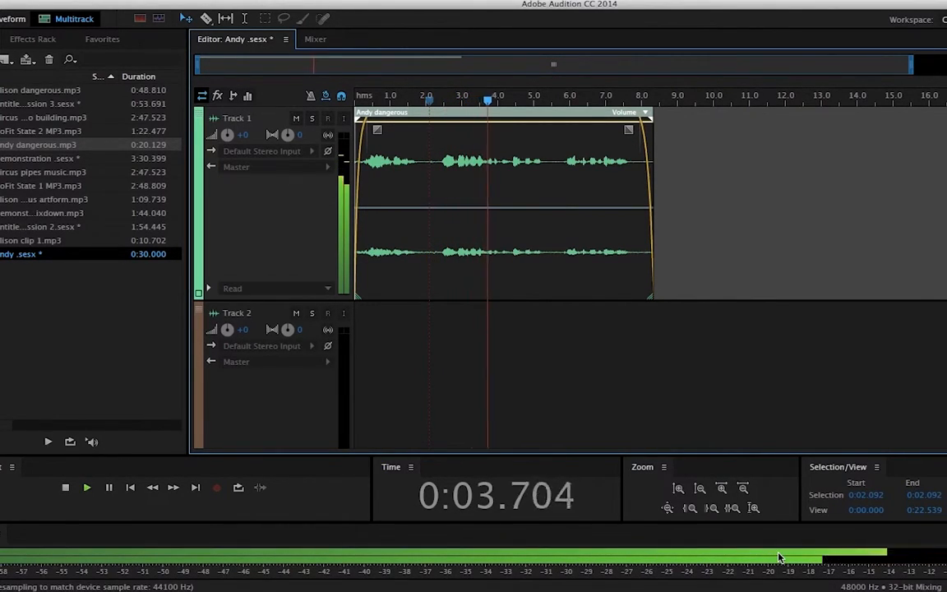
key("space")
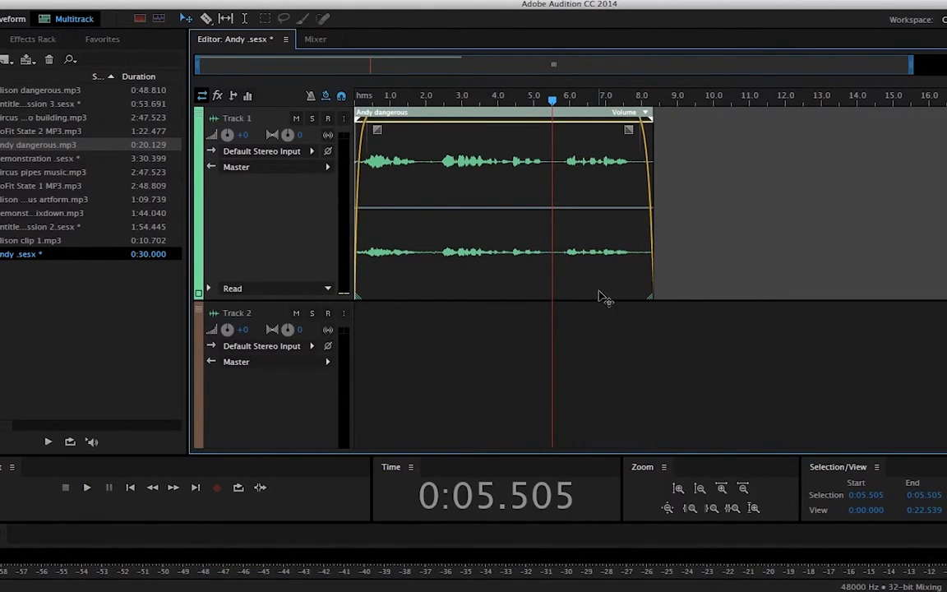
Bring the clip's volume envelope down to just above the upper waveform's centre line and check the opening by playback
left_click_drag(529, 122, 530, 156)
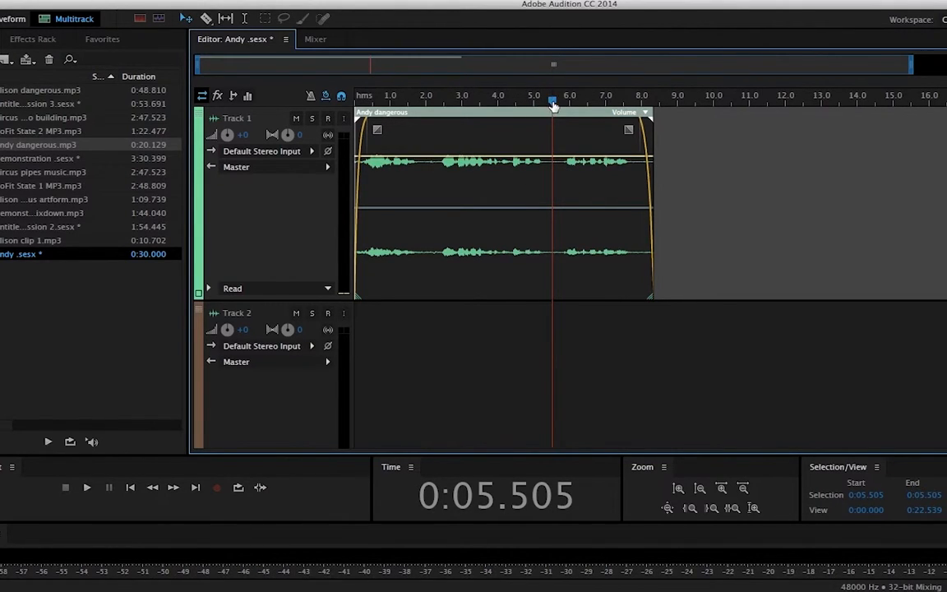
left_click_drag(553, 102, 342, 95)
key("space")
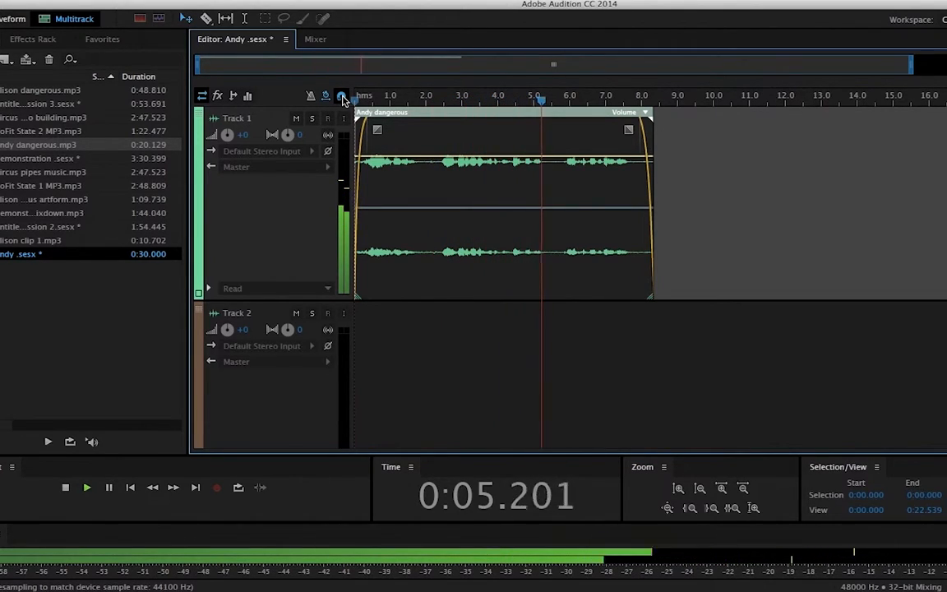
key("space")
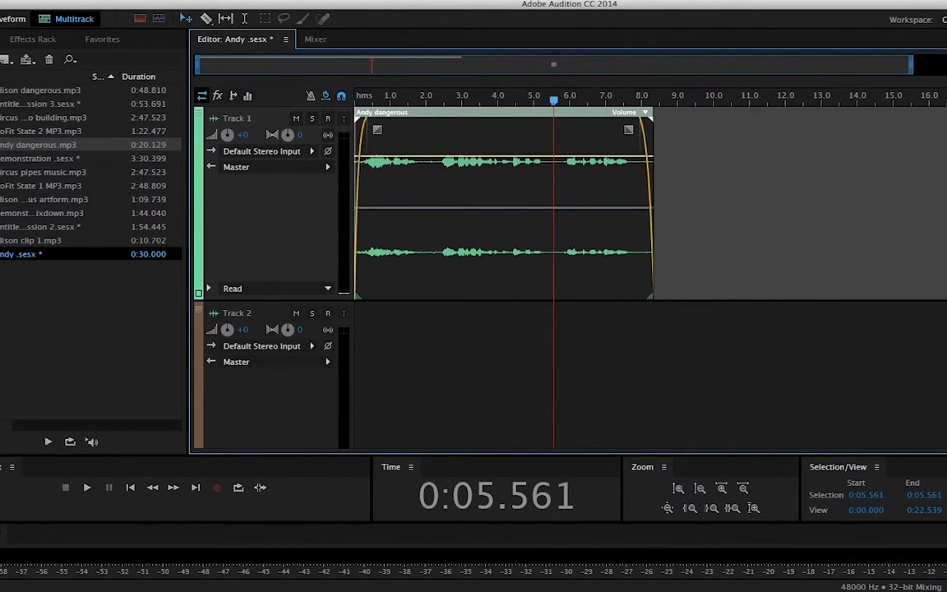
Export the entire session as an MP3 multitrack mixdown, naming the file with the interviewee's first name followed by 1
left_click(78, 3)
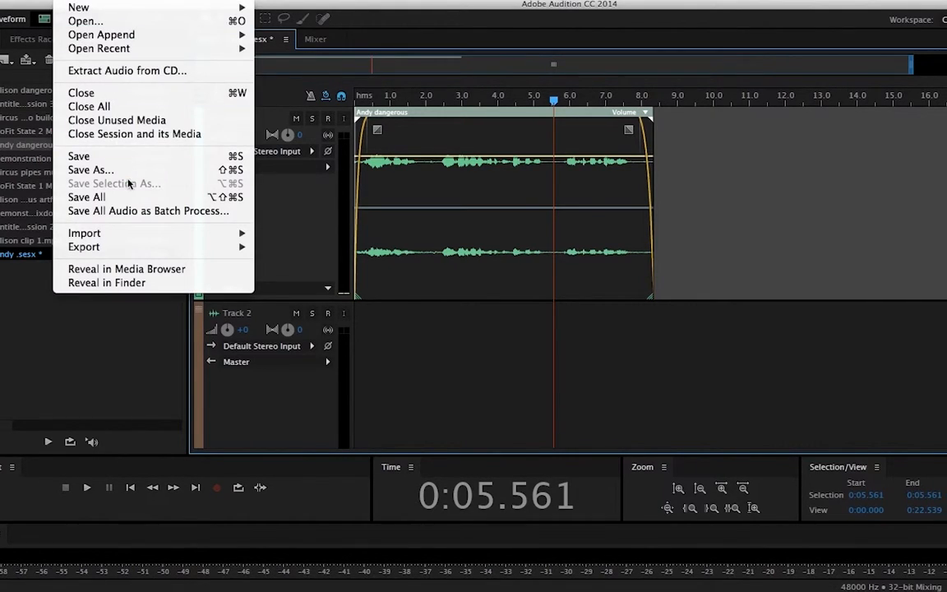
mouse_move(141, 251)
mouse_move(235, 254)
mouse_move(302, 299)
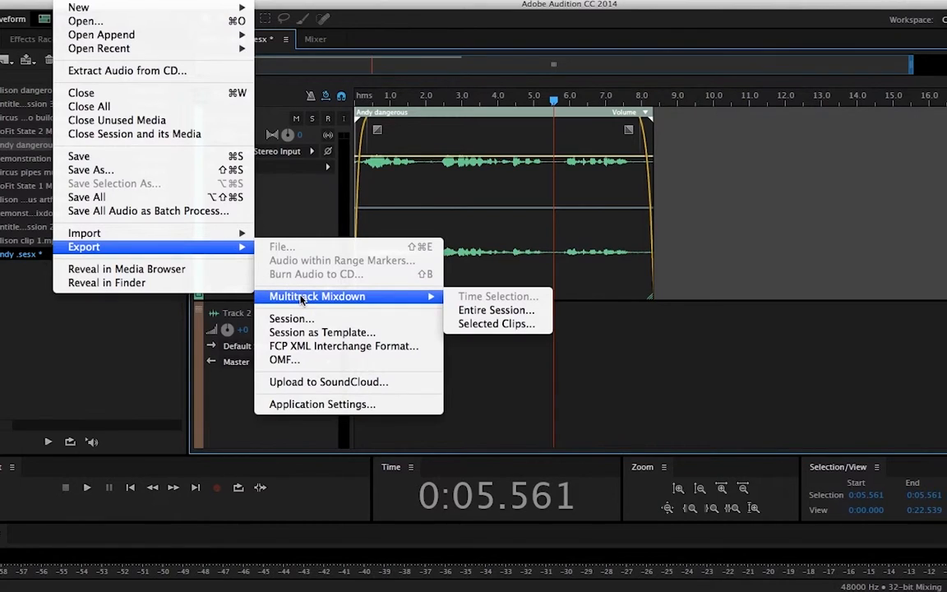
left_click(485, 313)
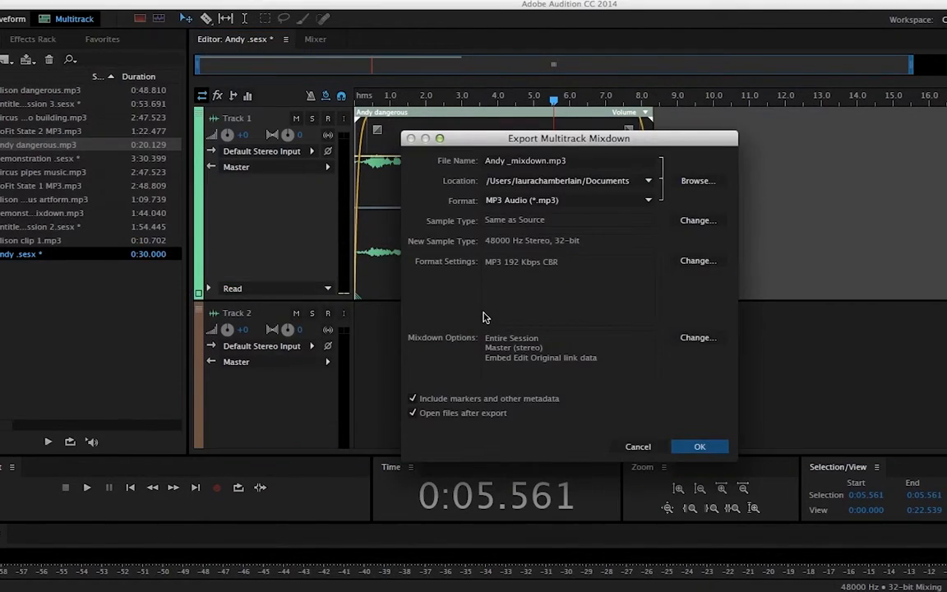
left_click(591, 163)
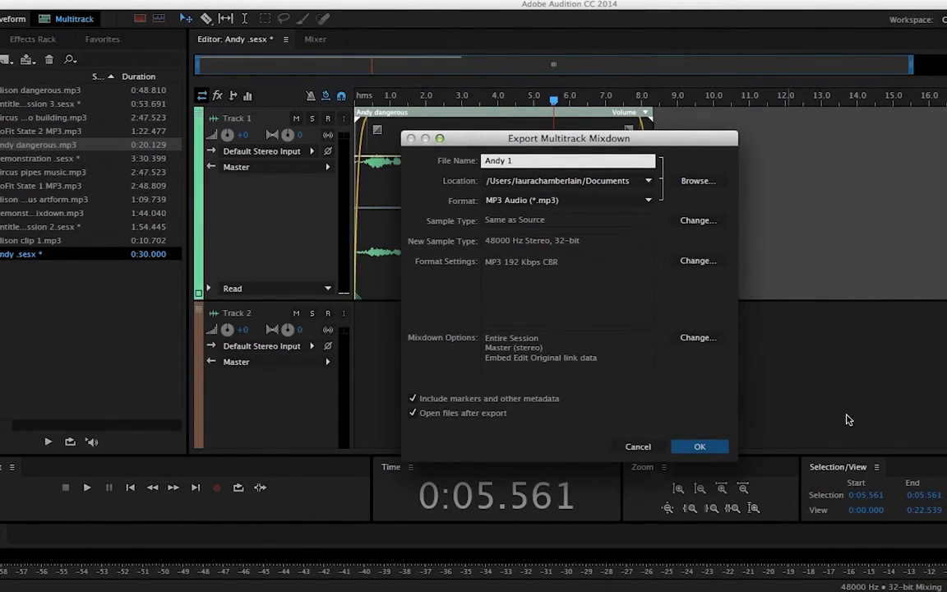
left_click(699, 447)
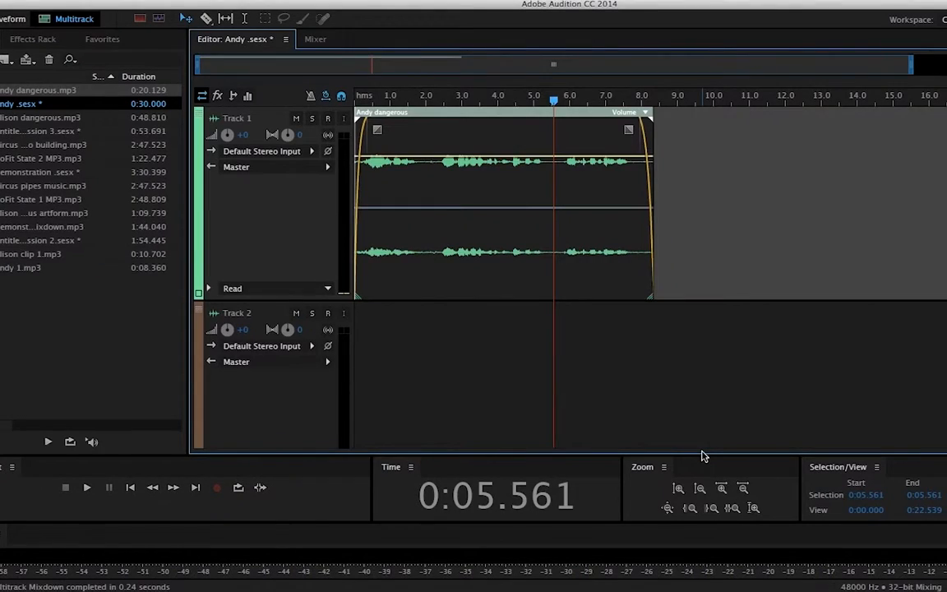
Replace the finished clip on Track 1 with NoFit State 2 MP3.mp3 and listen to its opening 13 seconds, replaying from about 10 seconds
left_click(11, 271)
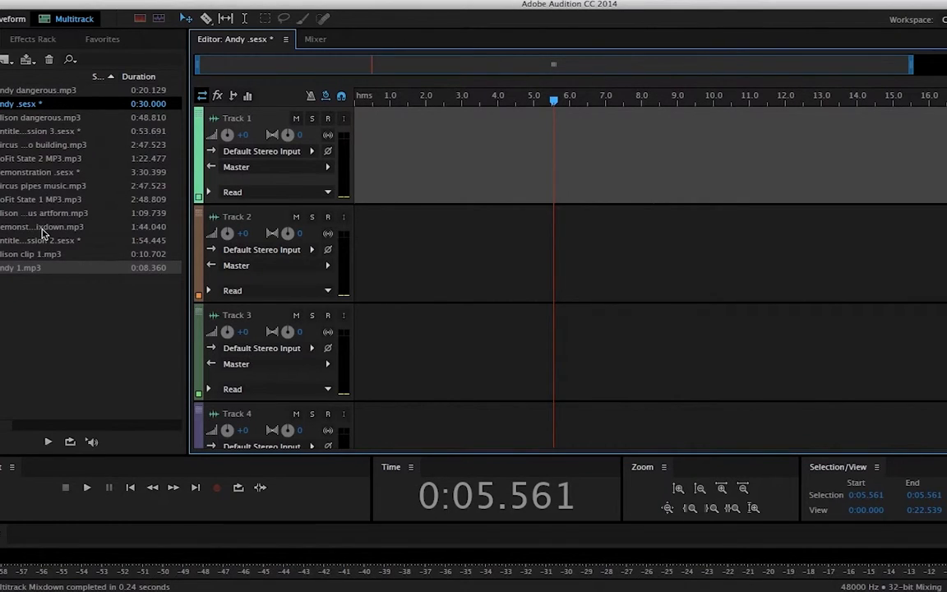
left_click_drag(41, 164, 329, 164)
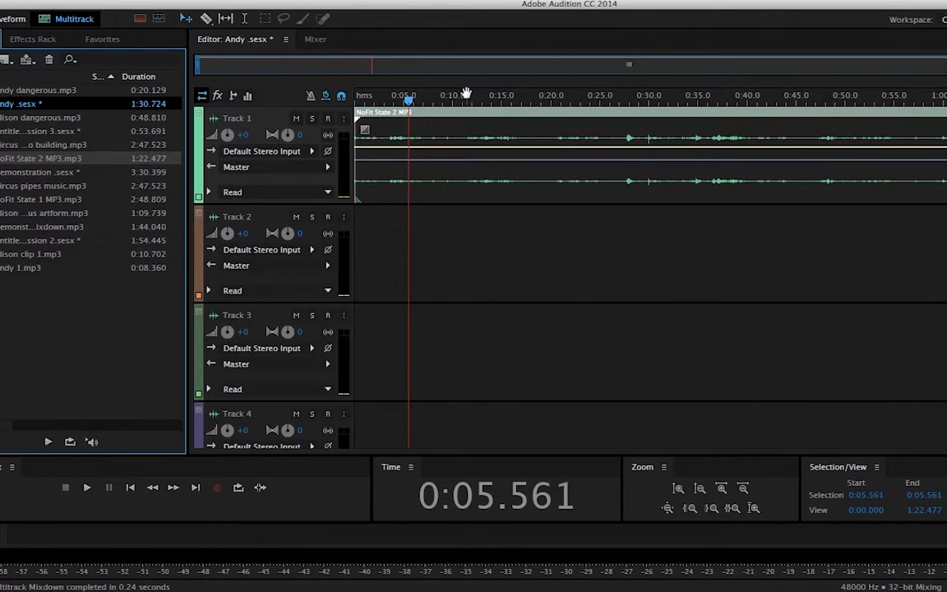
left_click_drag(408, 104, 338, 95)
key("space")
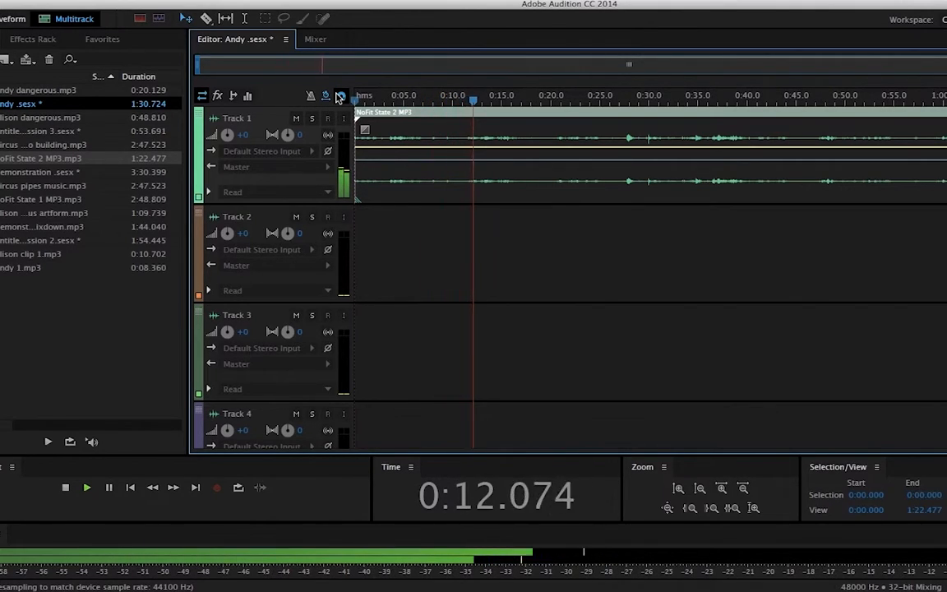
key("space")
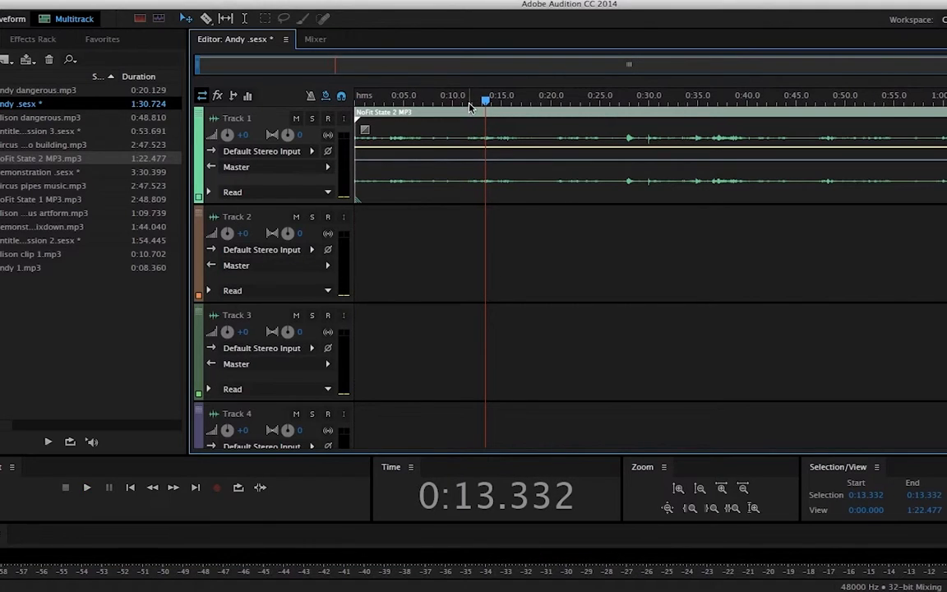
left_click_drag(489, 105, 453, 99)
key("space")
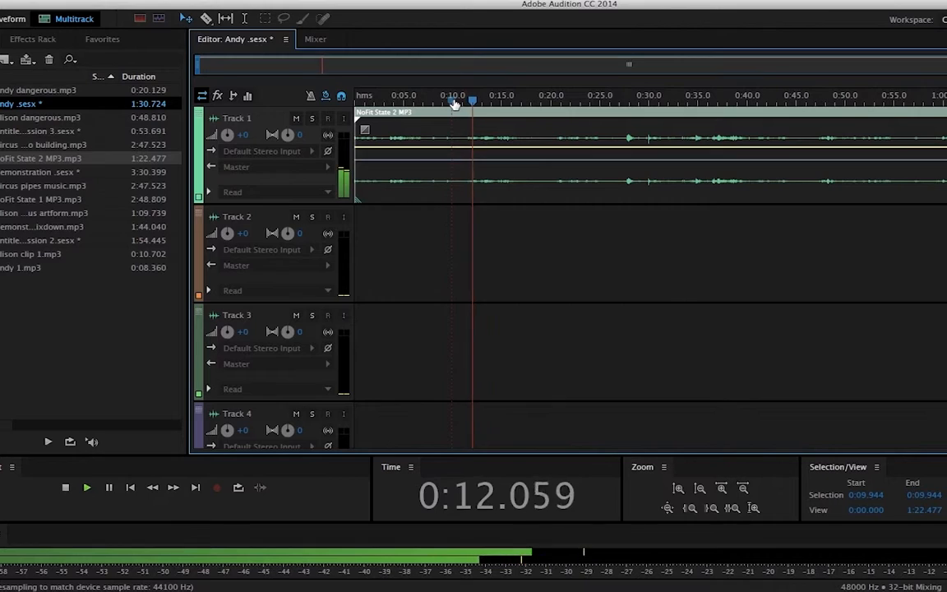
key("space")
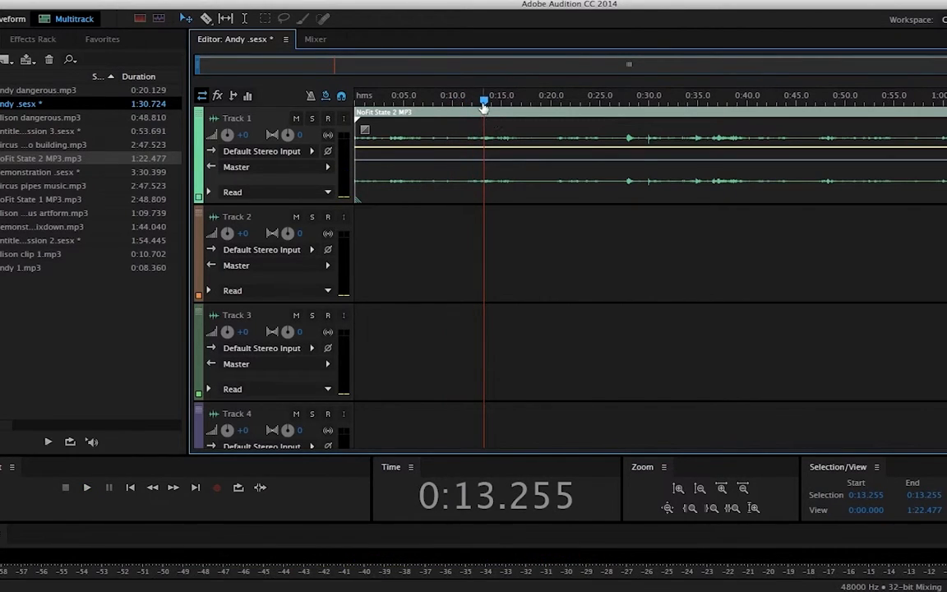
Split the Track 1 clip at about 7.7 seconds, remove the part before it and move the remainder to the session start
left_click_drag(483, 106, 429, 103)
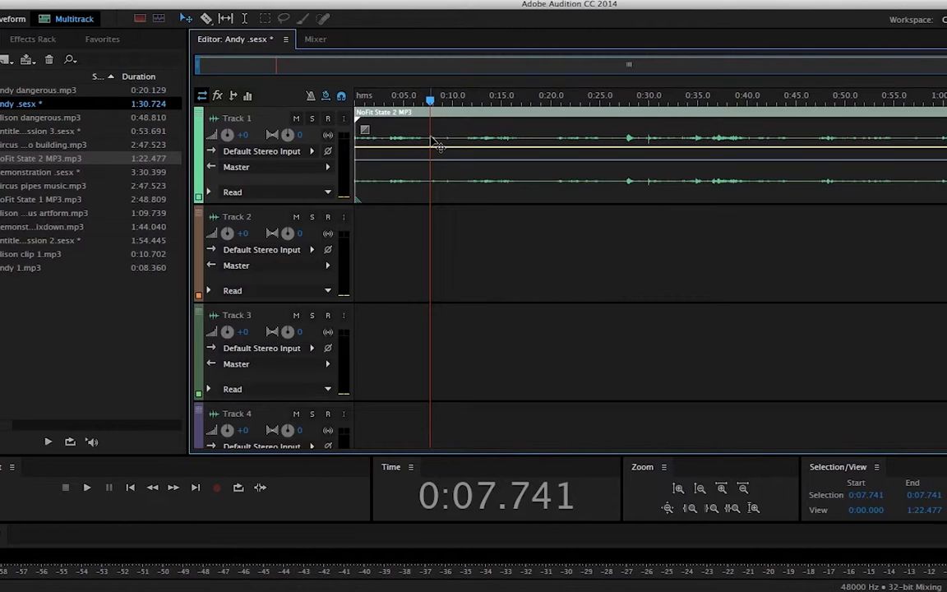
right_click(432, 140)
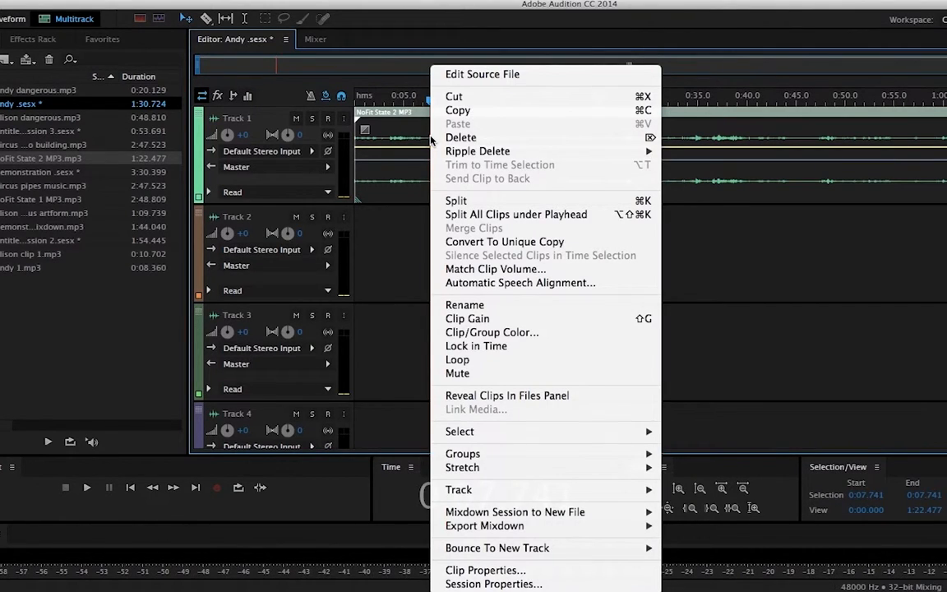
left_click(457, 202)
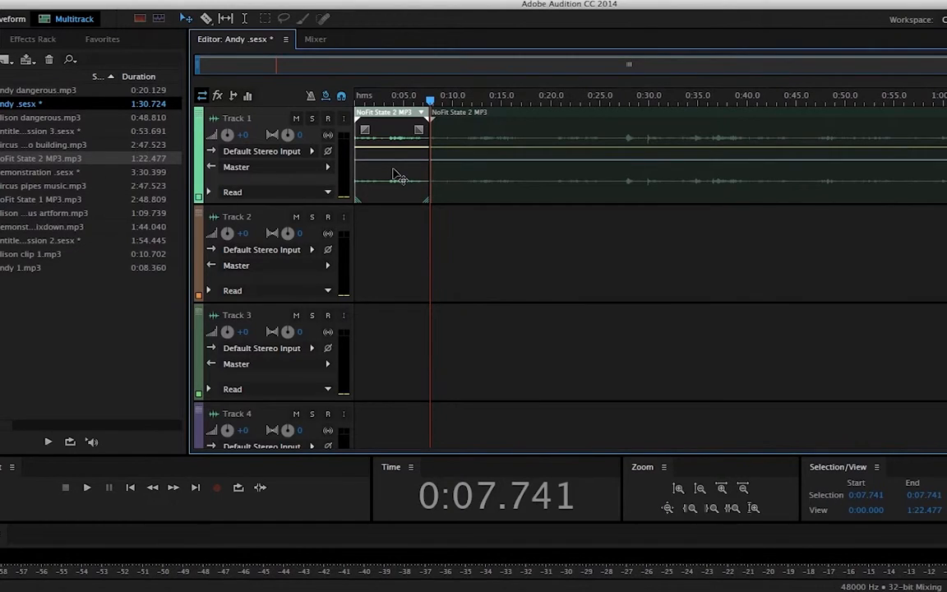
key("Delete")
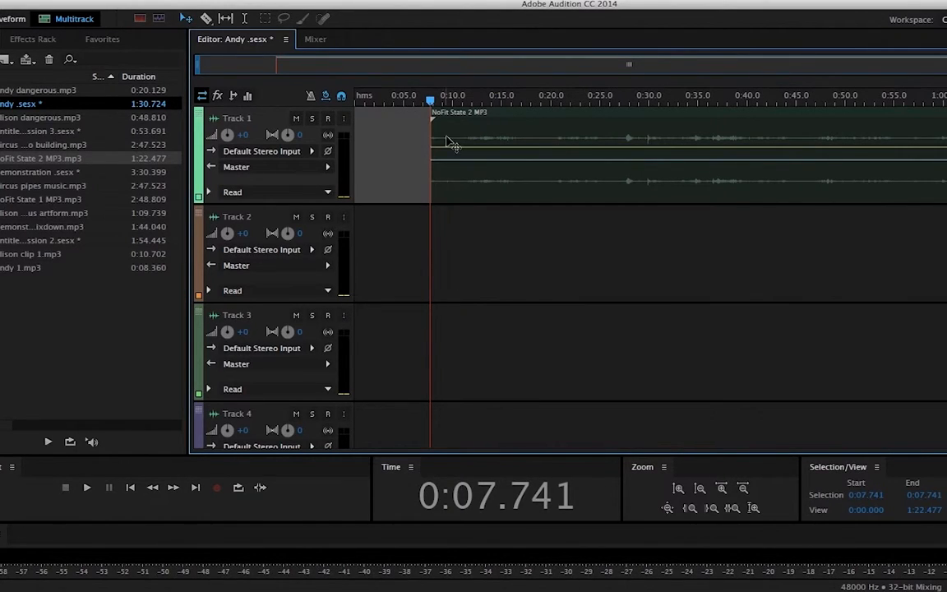
left_click_drag(457, 138, 380, 135)
Listen to the trimmed clip's opening and raise its whole volume envelope in two small adjustments, checking the loudness by playback
left_click_drag(430, 103, 351, 97)
key("space")
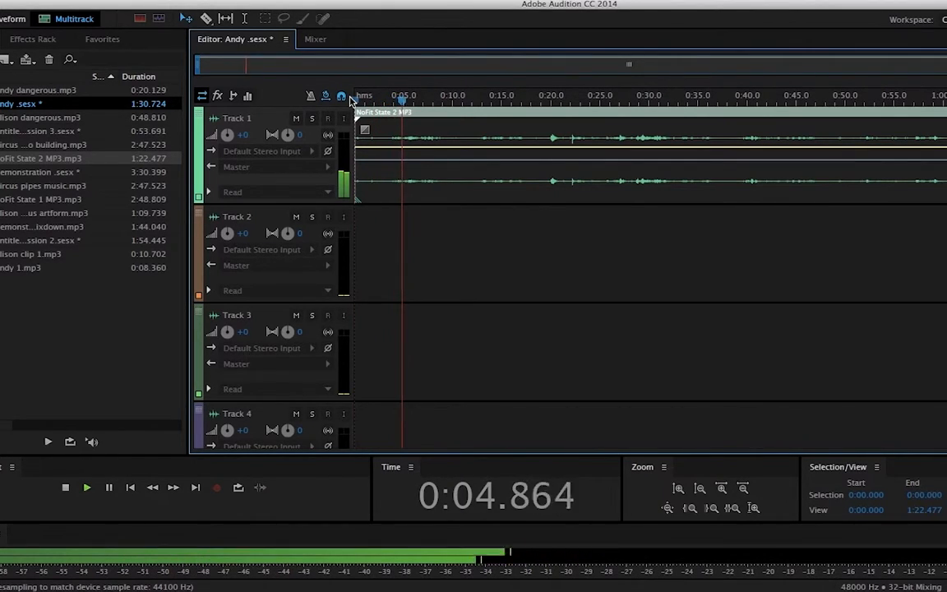
key("space")
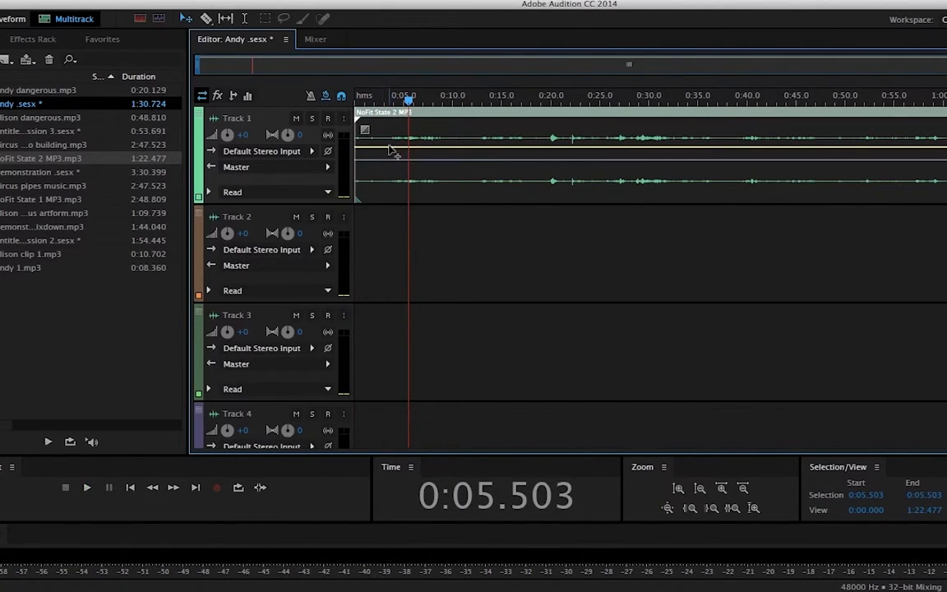
left_click_drag(361, 152, 362, 131)
left_click_drag(408, 102, 344, 96)
key("space")
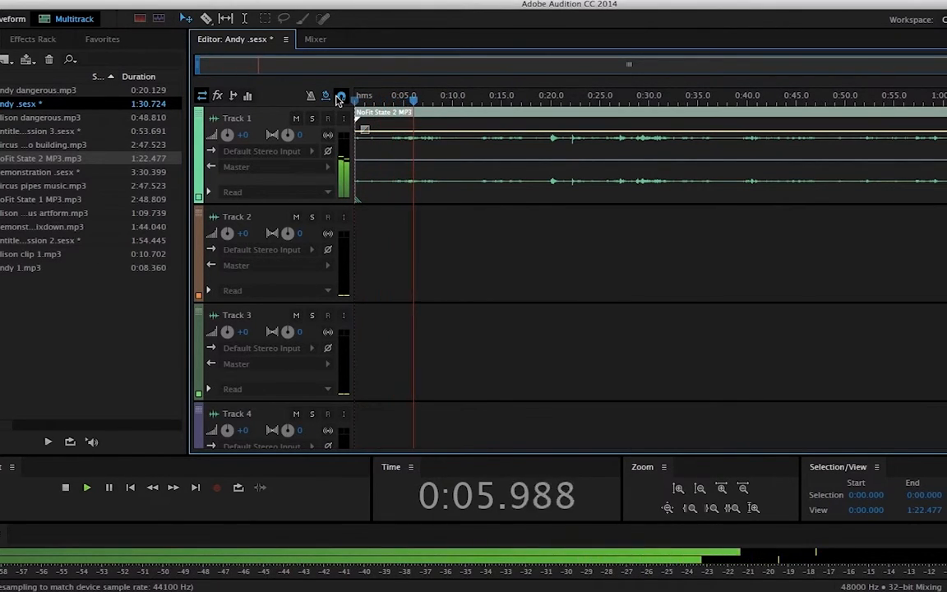
key("space")
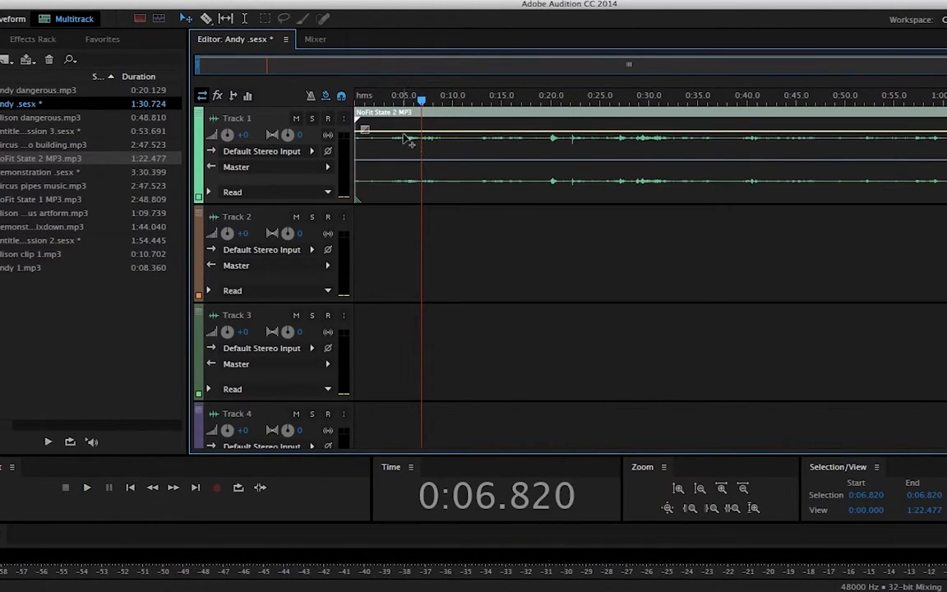
left_click_drag(402, 132, 403, 130)
Return the playhead to the session start and add a curved fade-in about 6 seconds long to the Track 1 clip
left_click_drag(423, 102, 334, 97)
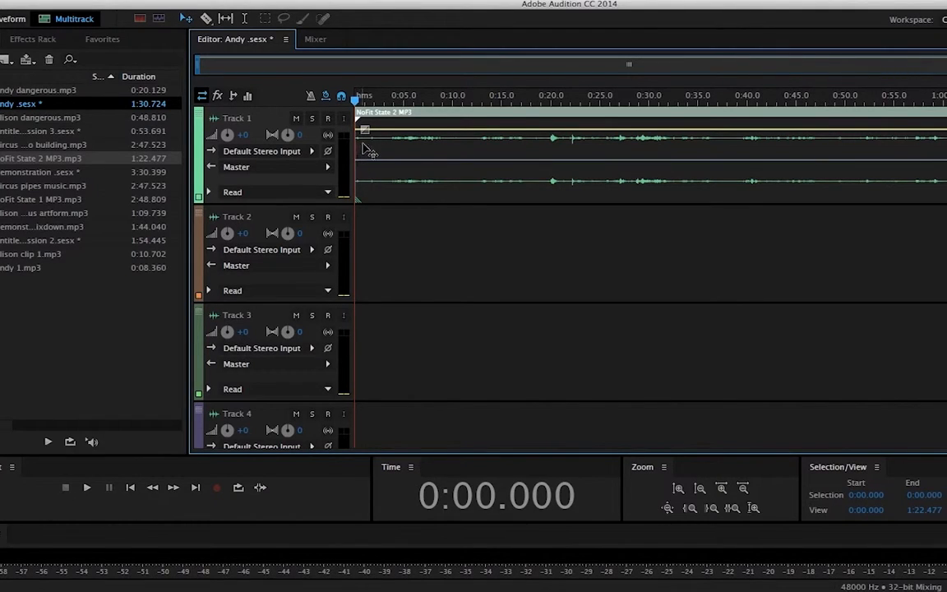
left_click_drag(359, 116, 423, 114)
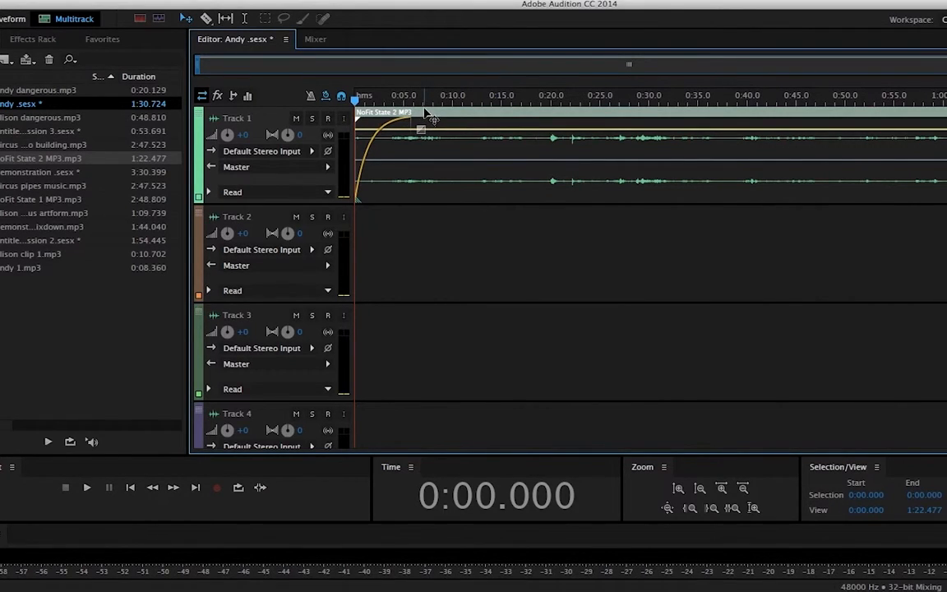
Listen to the opening of the Track 1 clip and remove its curved fade-in
key("space")
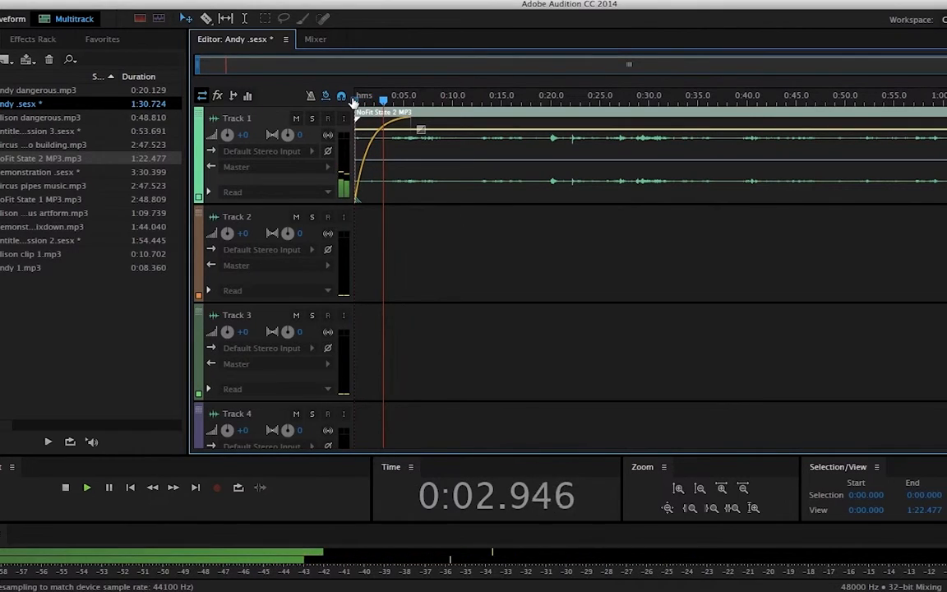
key("space")
left_click_drag(419, 127, 362, 125)
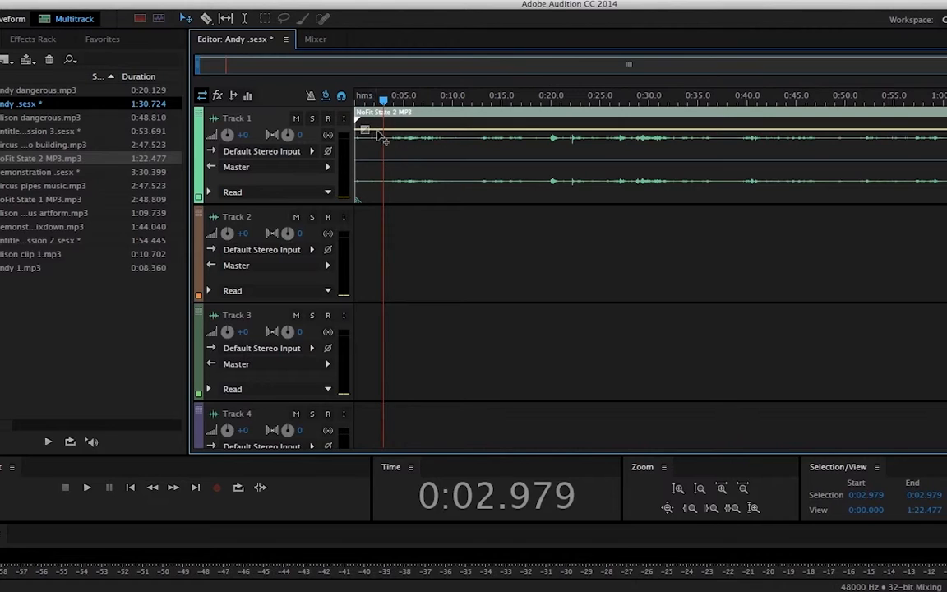
Build a fade-in about 3 seconds long with volume keyframes on the Track 1 clip, rising from silence, and check it by playback
left_click(395, 216)
left_click(386, 152)
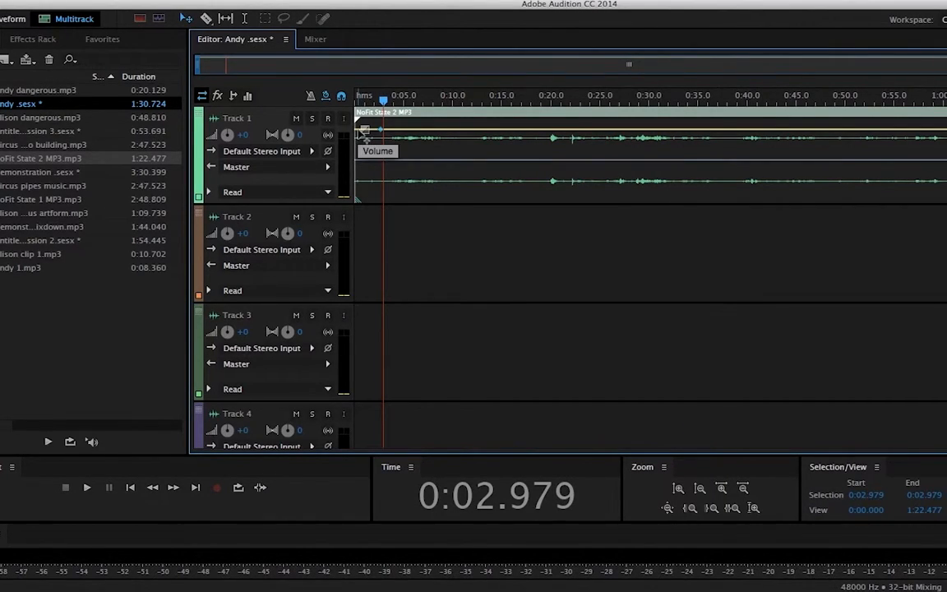
left_click_drag(364, 132, 360, 207)
left_click_drag(383, 100, 355, 101)
key("space")
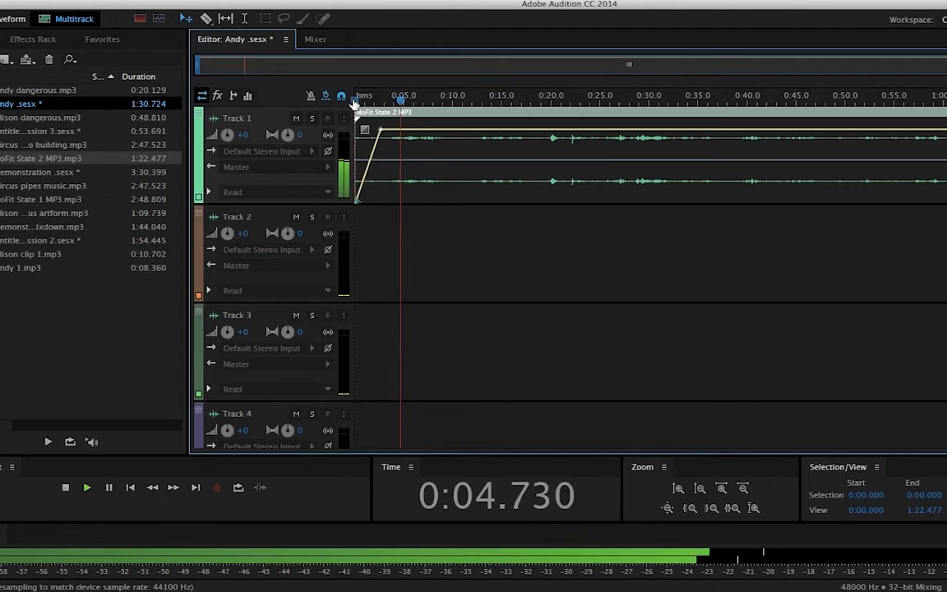
key("space")
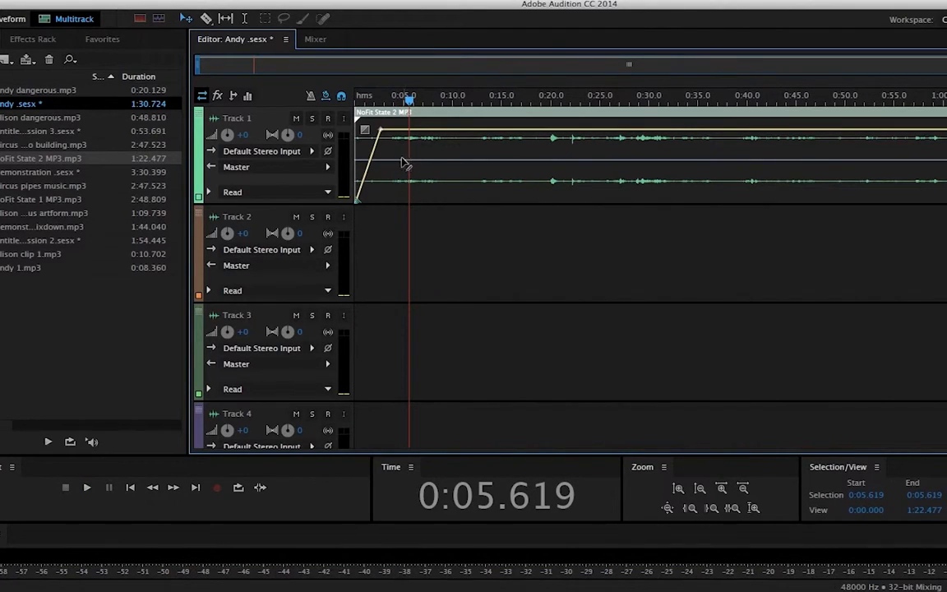
mouse_move(385, 132)
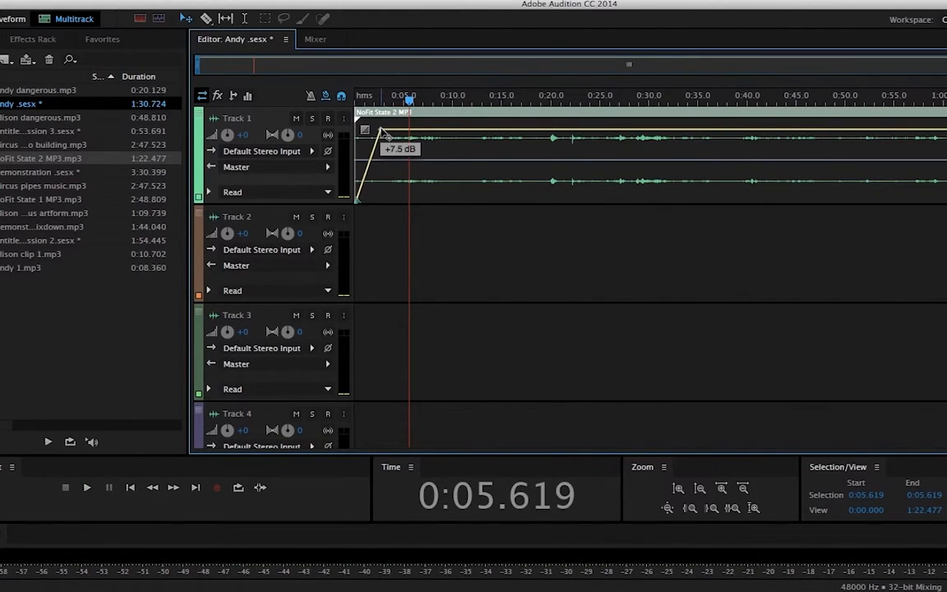
left_click_drag(386, 133, 393, 137)
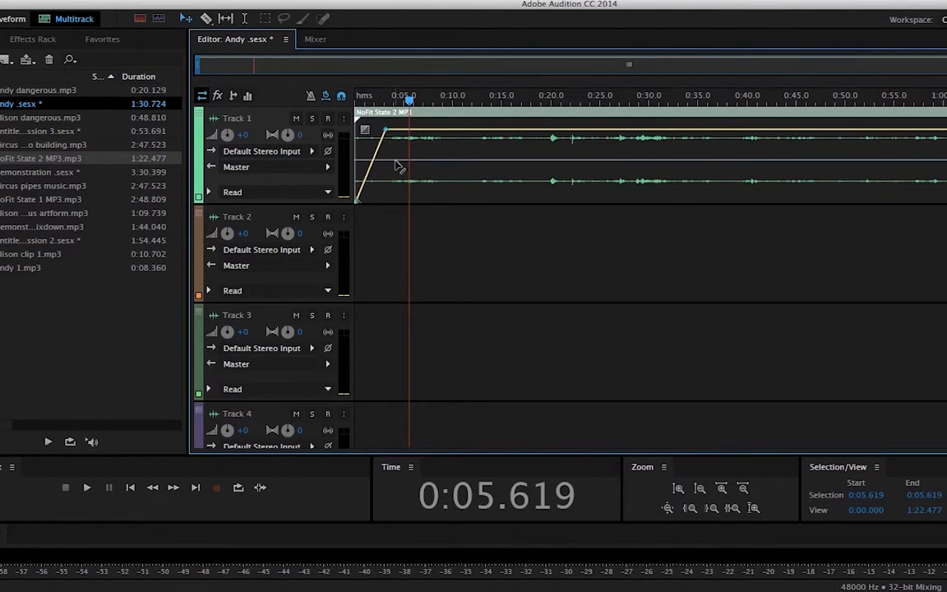
mouse_move(388, 132)
Move the NoFit State 2 clip to Track 2 and place the 10.7-second "clip 1" interview at the start of Track 1
left_click_drag(427, 117, 581, 230)
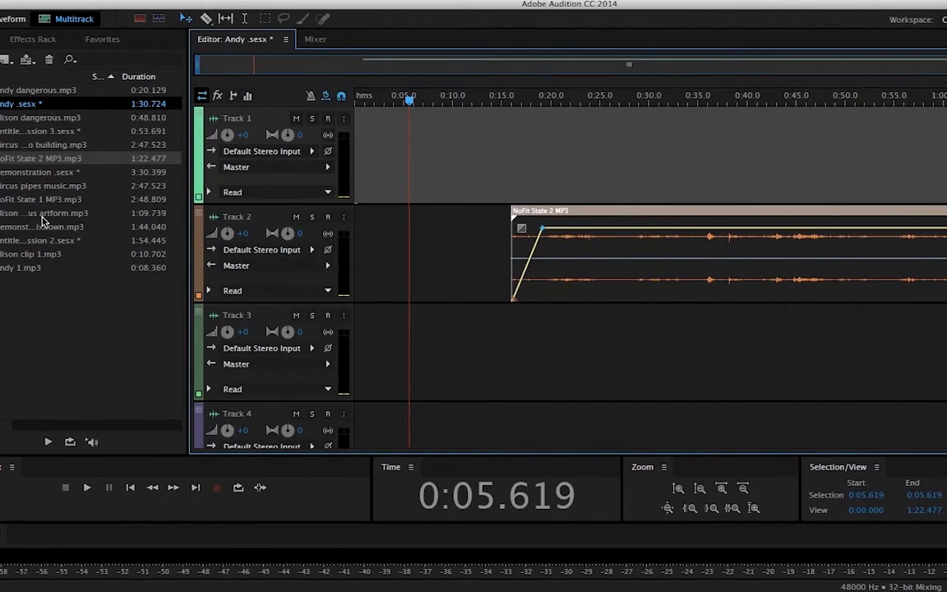
left_click_drag(50, 261, 377, 130)
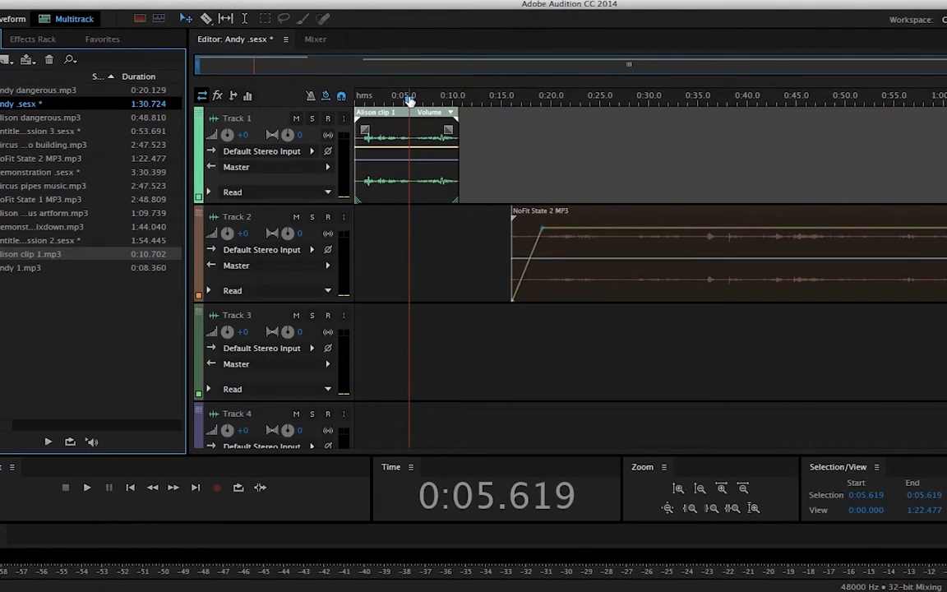
left_click_drag(409, 99, 351, 99)
Overlap the Track 2 clip with the interview's end, listening to the transition and settling its start at about 7 seconds
left_click_drag(535, 228, 463, 231)
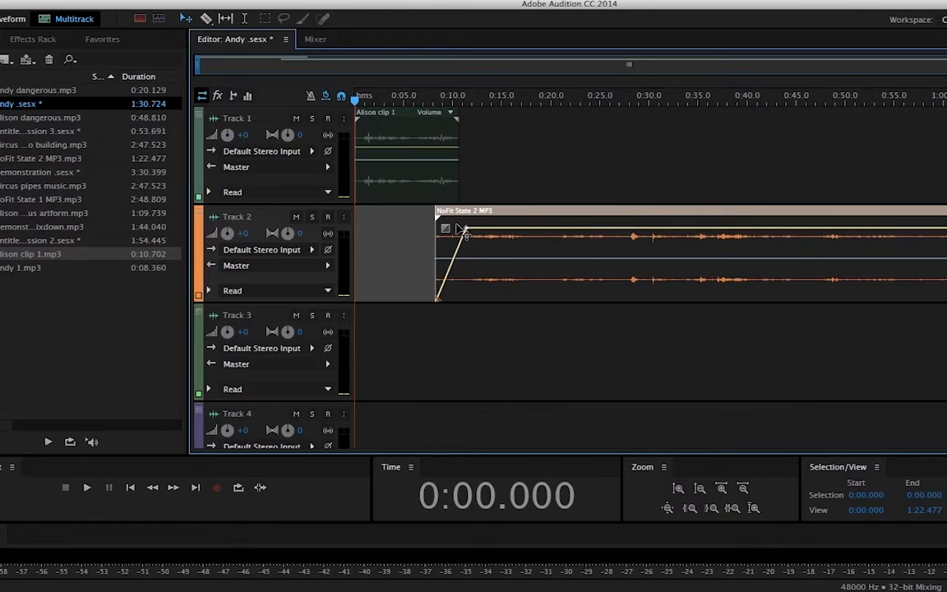
key("space")
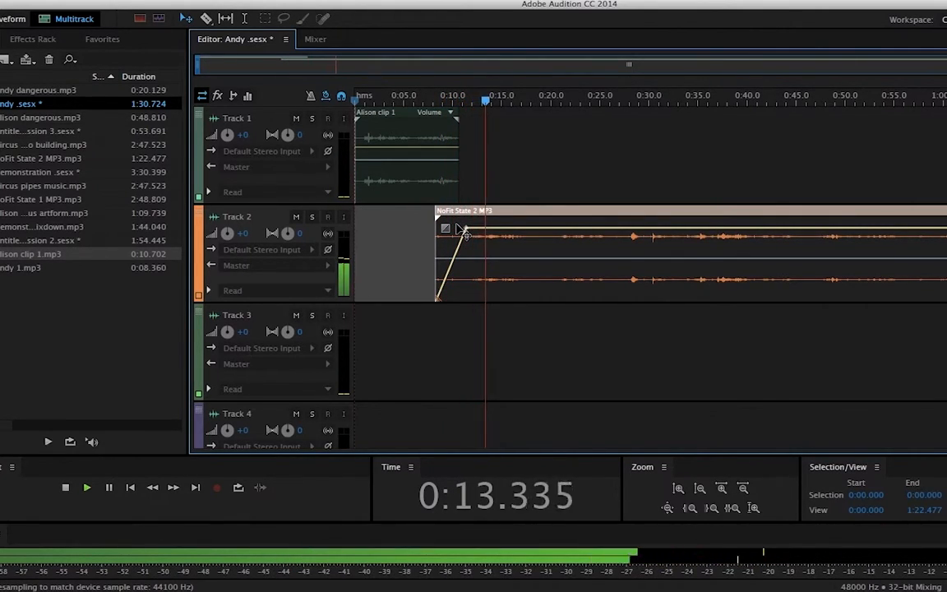
key("space")
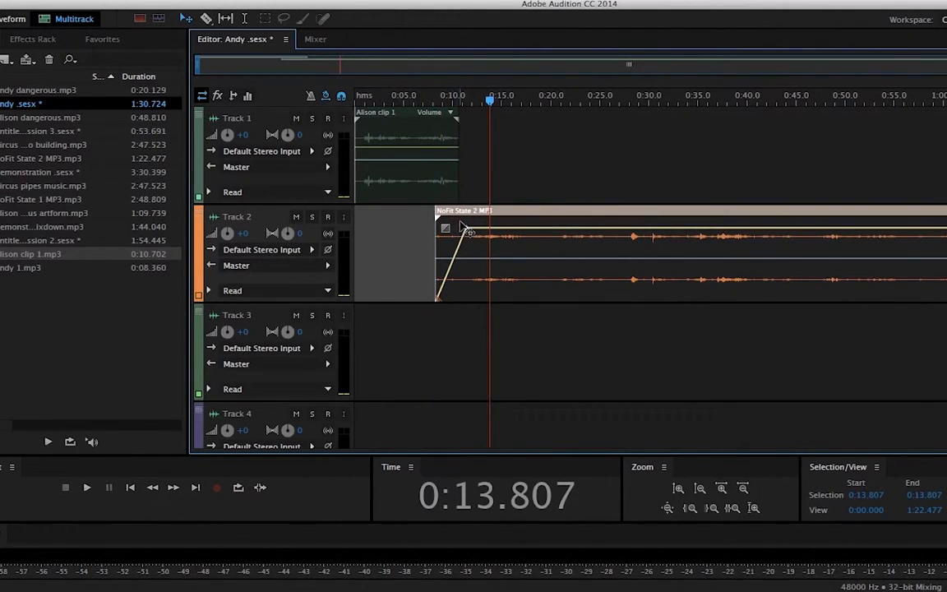
left_click_drag(463, 222, 451, 262)
Listen from about 8 seconds and lower the Track 2 clip's volume with keyframes at about 17 and 19 seconds
left_click_drag(490, 104, 433, 100)
key("space")
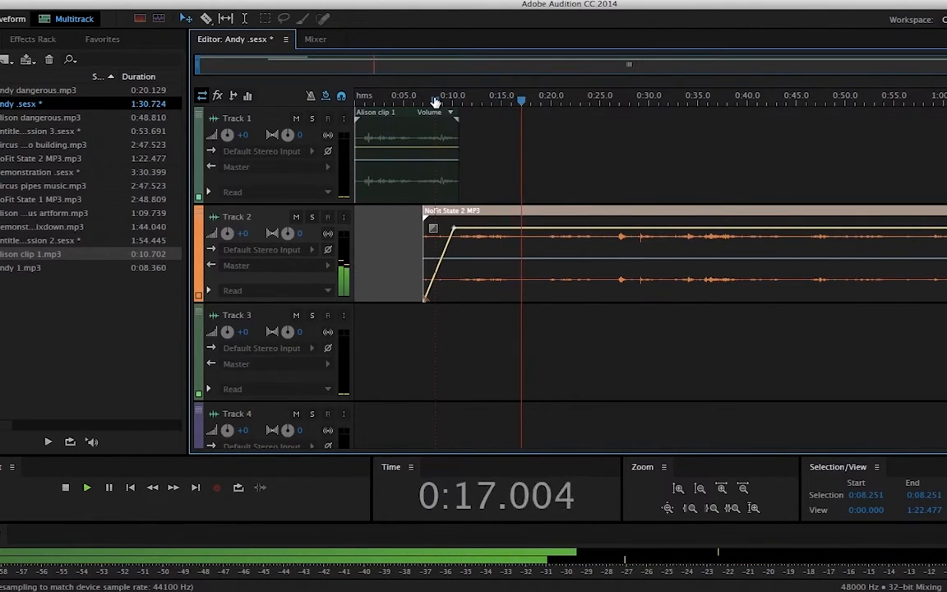
key("space")
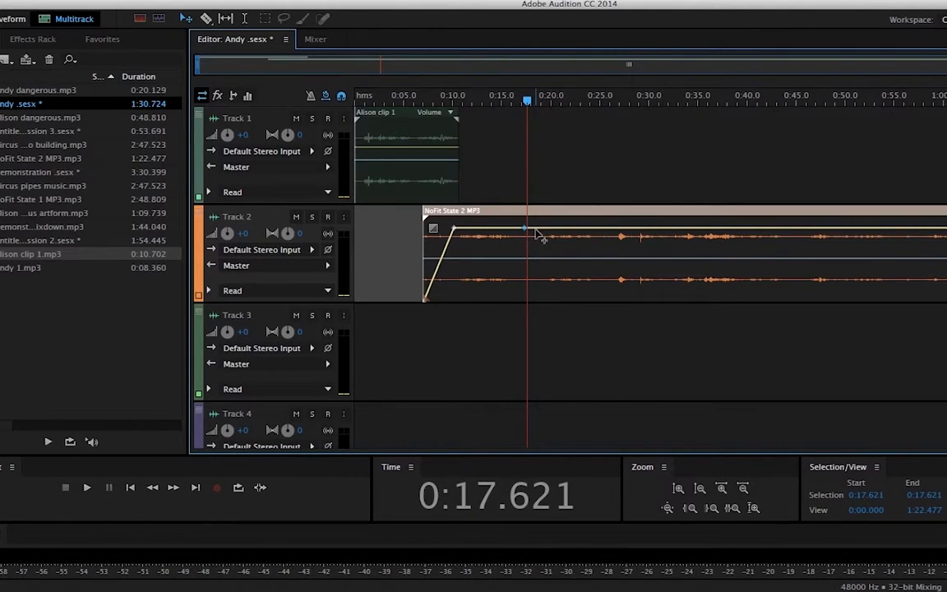
left_click_drag(535, 232, 547, 277)
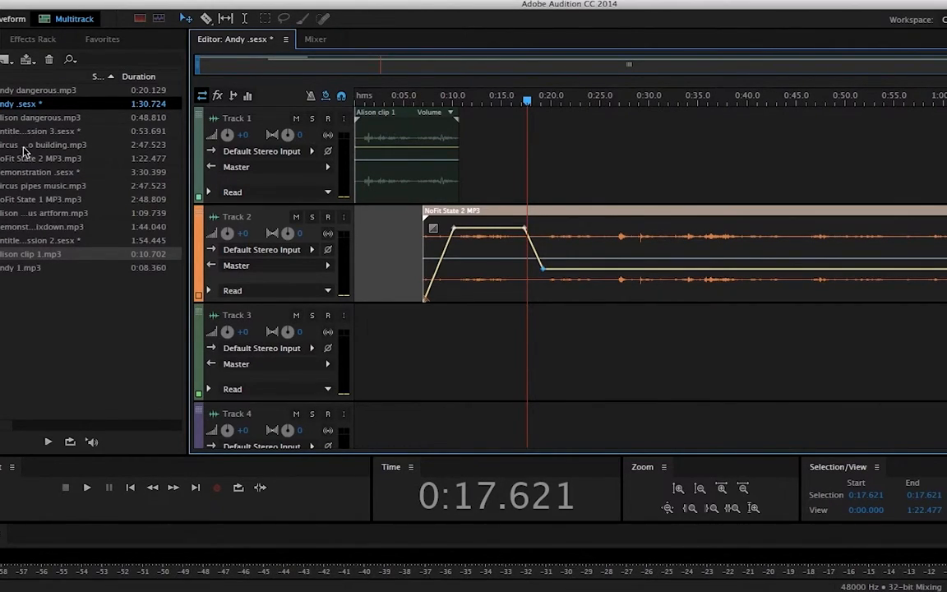
Place the 20-second "dangerous" interview on Track 1, starting at about 18.7 seconds
left_click_drag(24, 111, 565, 187)
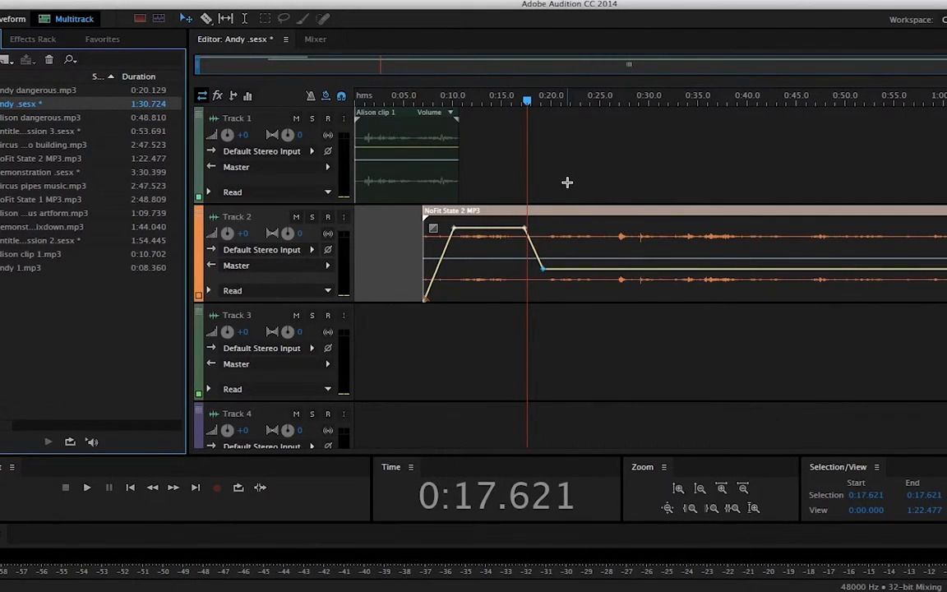
left_click_drag(45, 97, 529, 192)
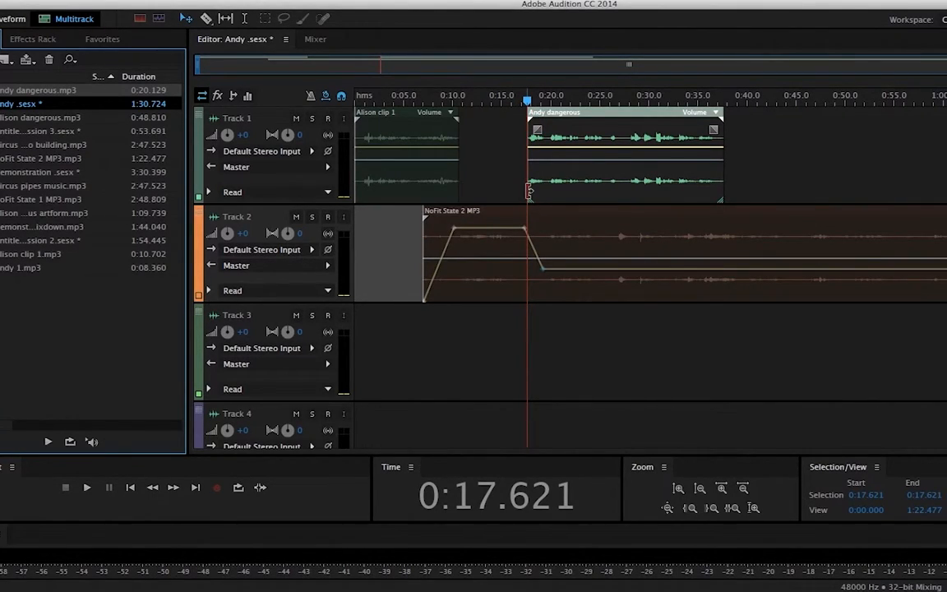
left_click_drag(542, 125, 553, 125)
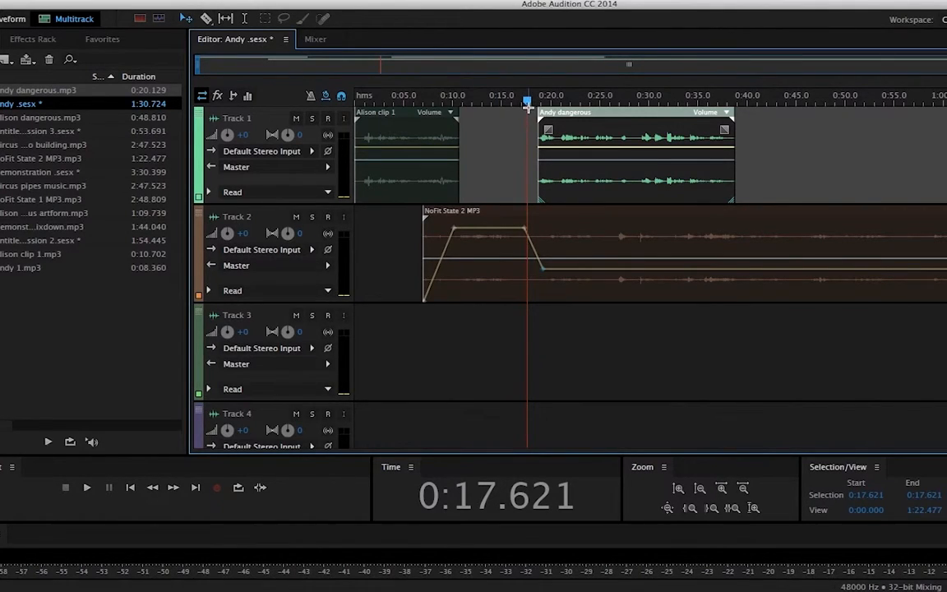
Listen from about 13.6 seconds and shift the second interview clip about 1 second earlier on Track 1
left_click_drag(528, 102, 488, 100)
key("space")
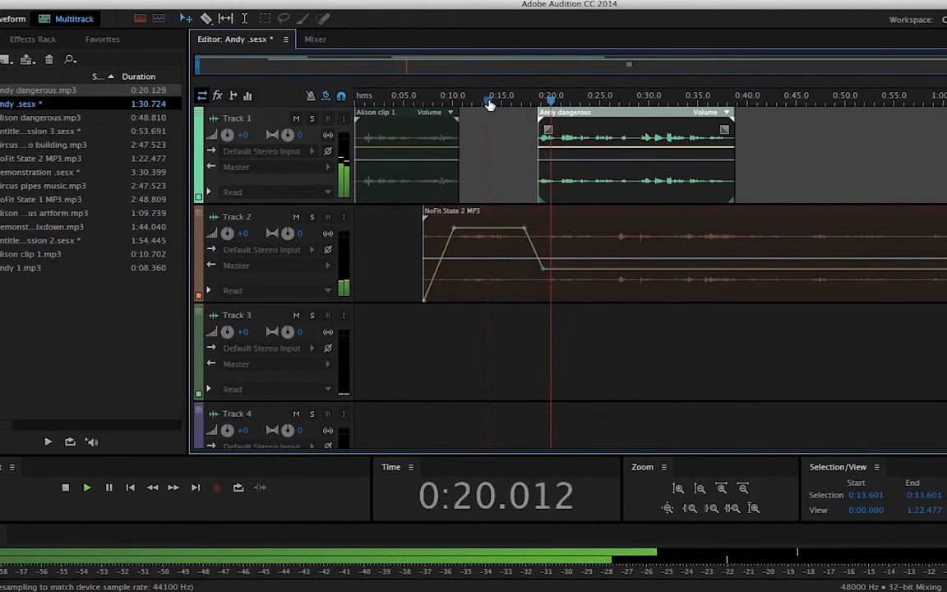
key("space")
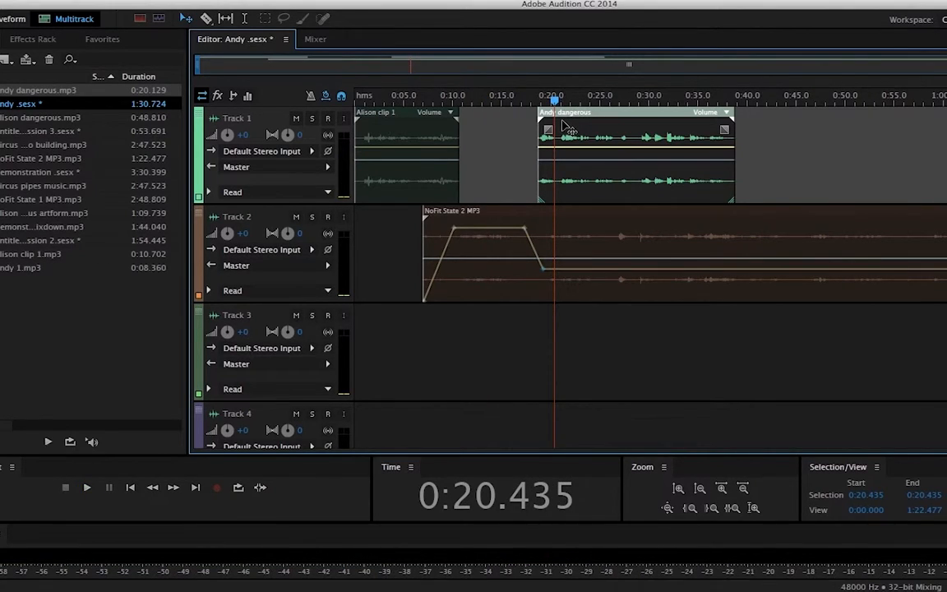
left_click_drag(564, 125, 554, 125)
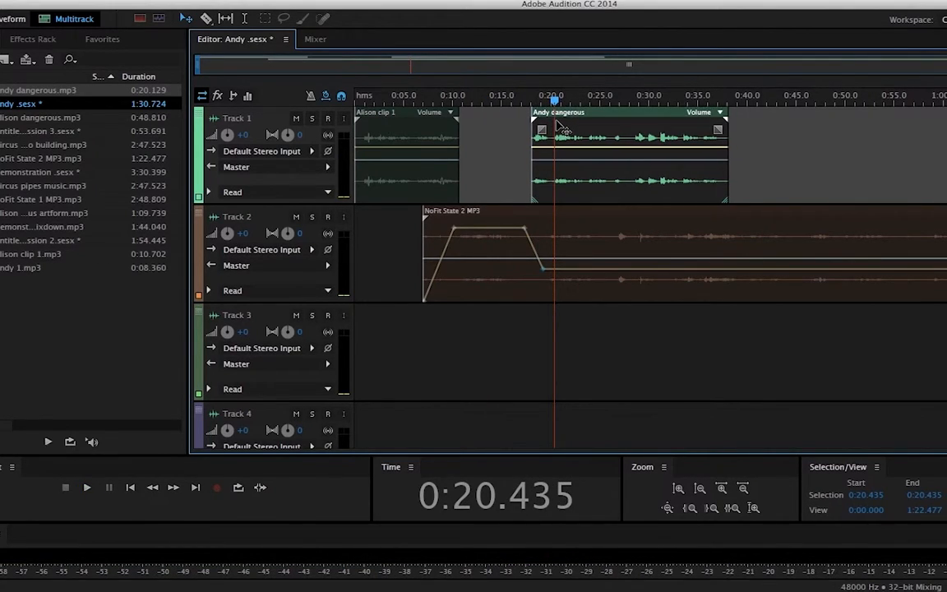
Start the Track 2 volume drop at about 16 seconds and move the second interview clip to start at about 17 seconds
left_click(518, 238)
left_click_drag(526, 229, 512, 229)
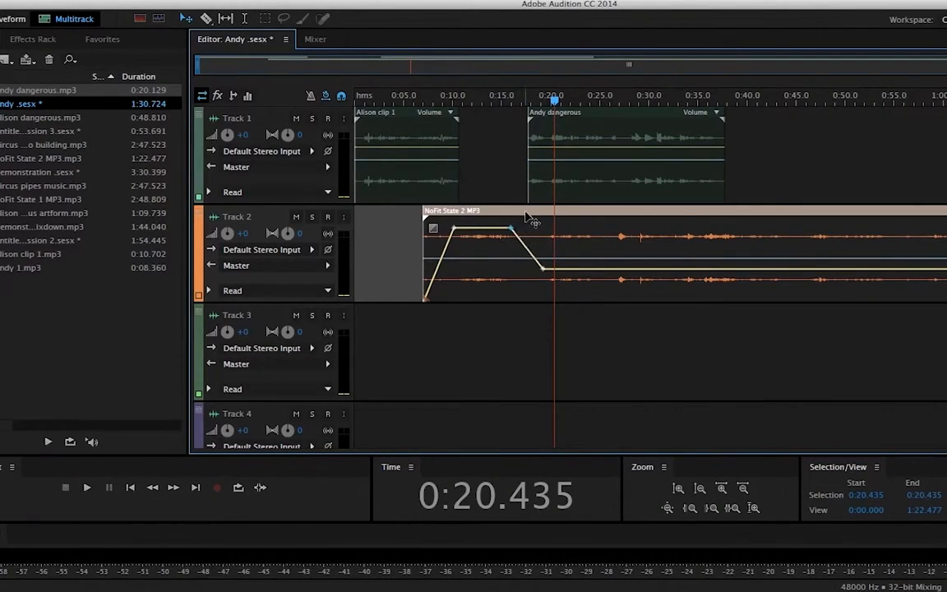
left_click_drag(542, 129, 479, 99)
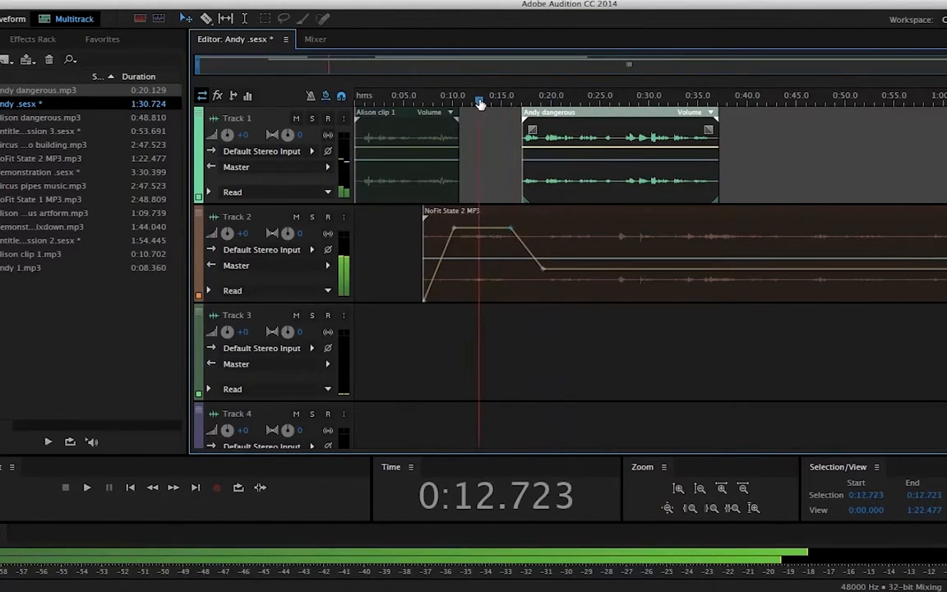
Listen from about 12.7 seconds and add a volume keyframe that fades the Track 2 clip to silence at about 25 seconds
key("space")
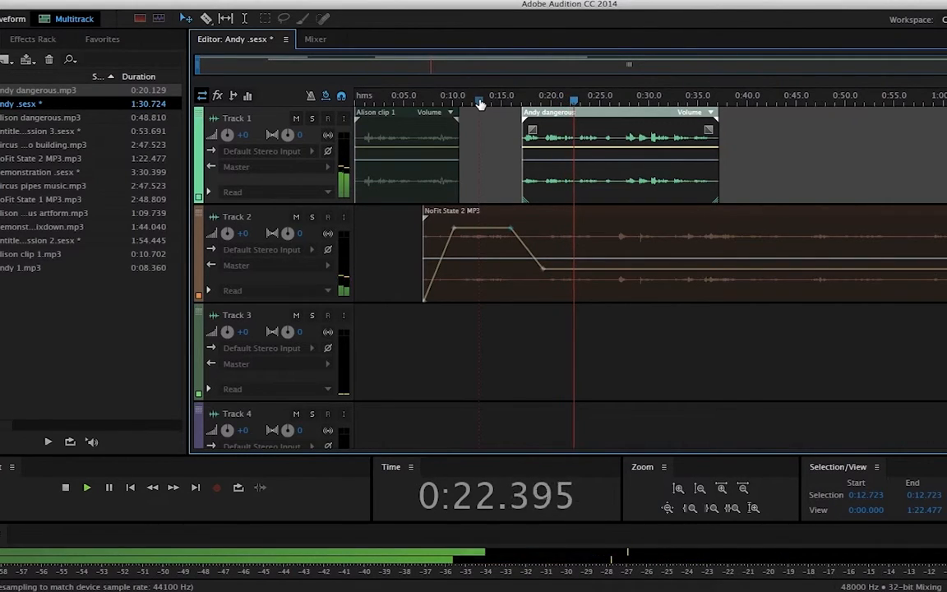
key("space")
left_click(564, 247)
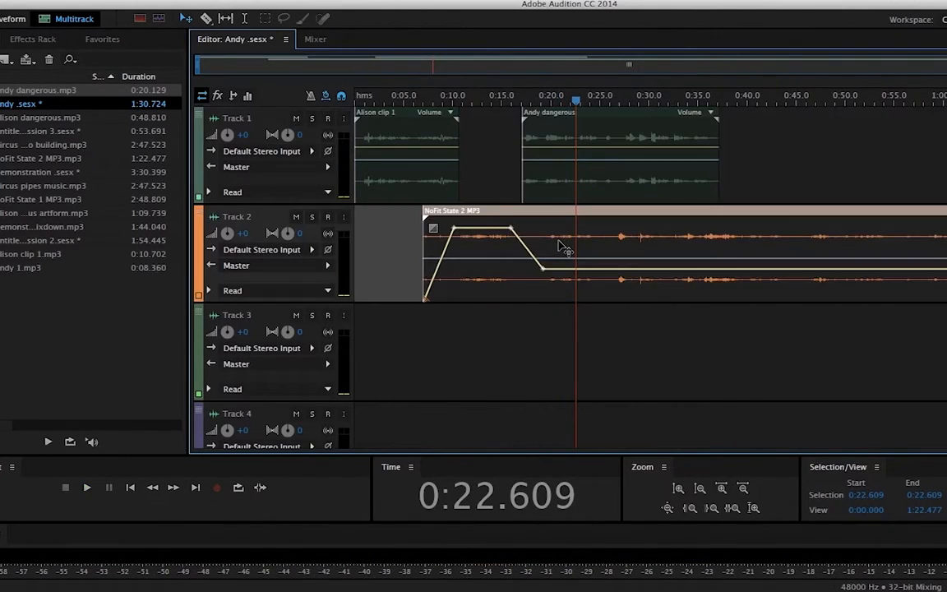
left_click_drag(575, 274, 597, 307)
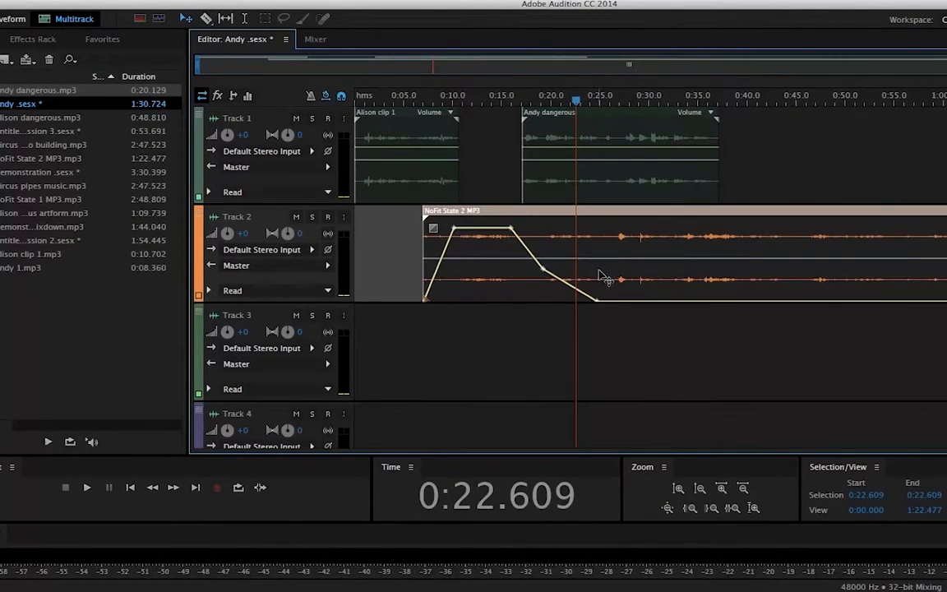
Split the Track 2 clip at about 24.8 seconds, delete the part after it and listen to the second interview from there
left_click_drag(575, 102, 598, 100)
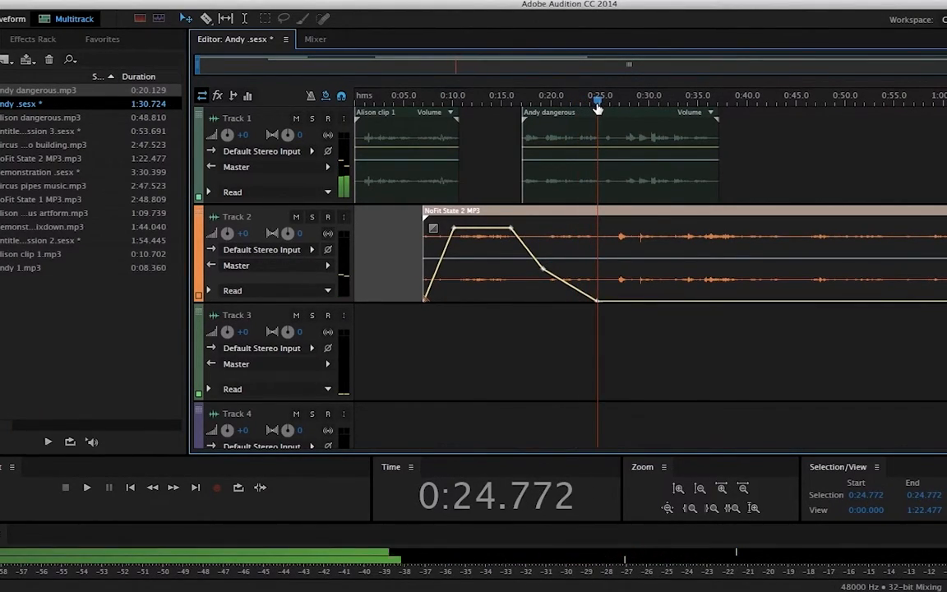
right_click(598, 254)
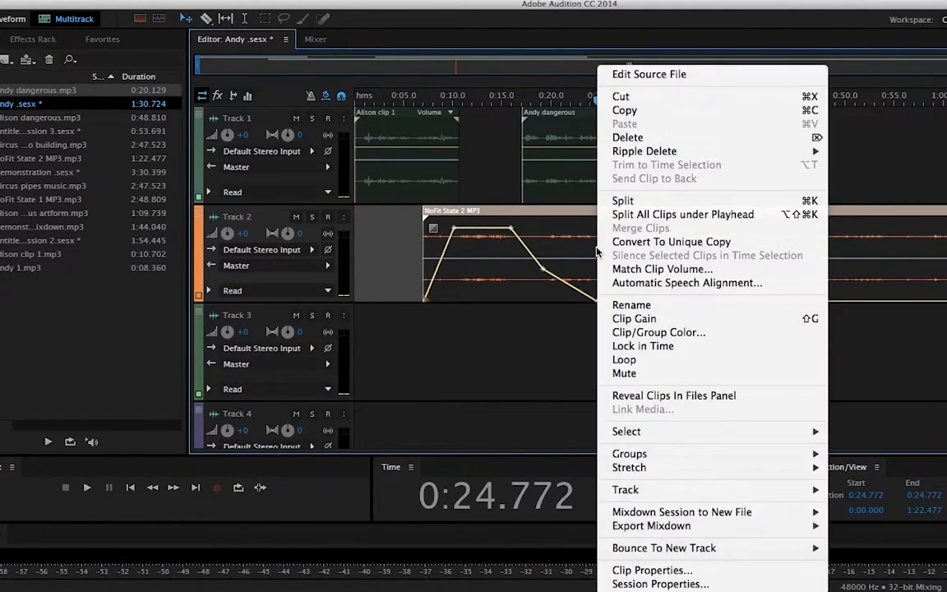
left_click(625, 201)
left_click(637, 281)
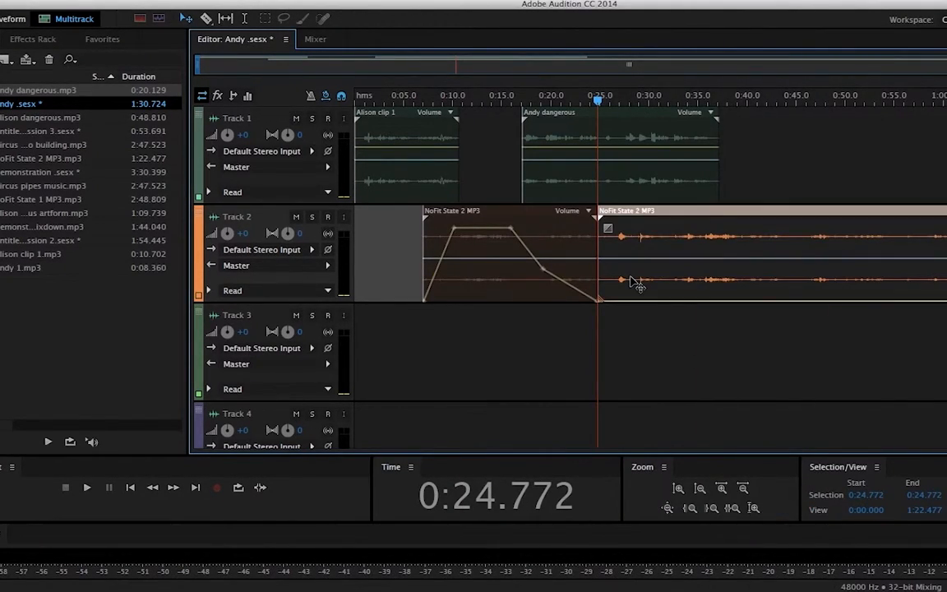
key("Delete")
key("space")
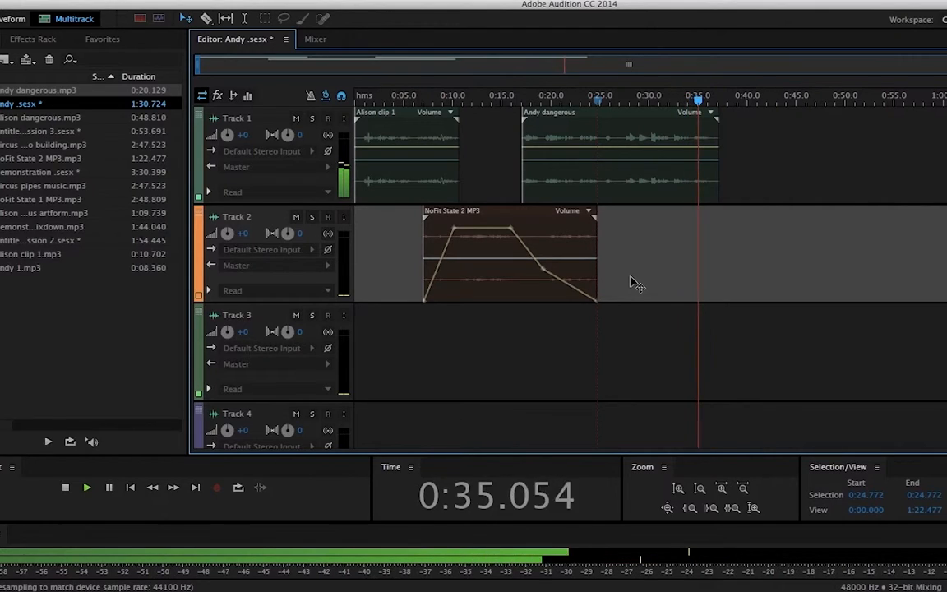
key("space")
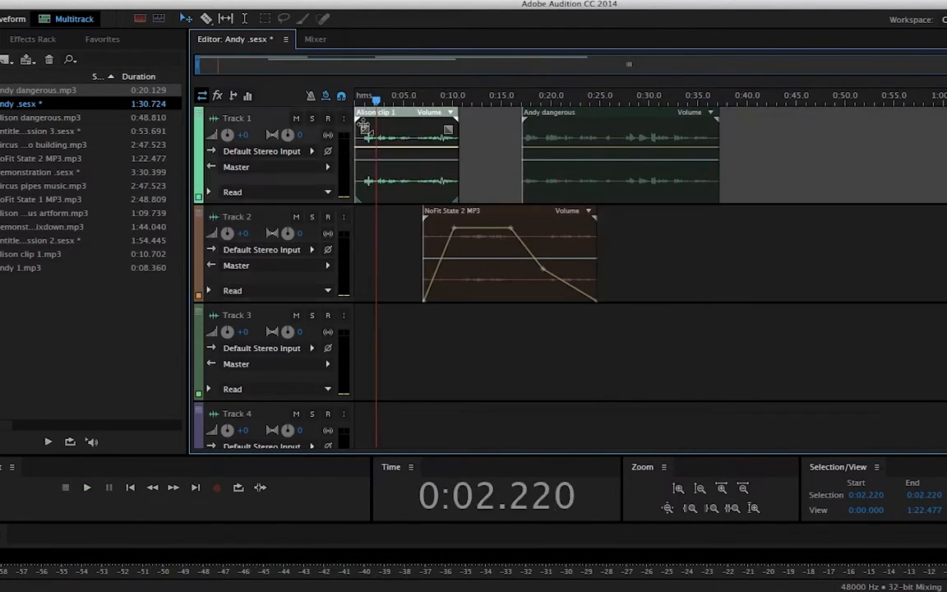
Add volume keyframes at the start of the second interview clip on Track 1, ramping its level up over about 2 seconds
mouse_move(363, 127)
left_mouse_down()
mouse_move(375, 111)
mouse_move(356, 116)
left_mouse_up()
left_click(722, 489)
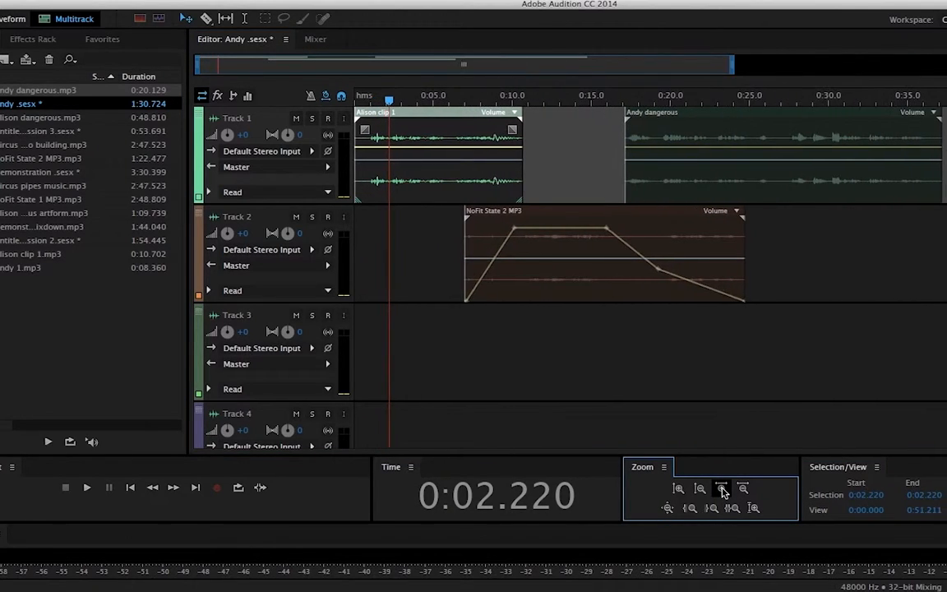
left_click(721, 489)
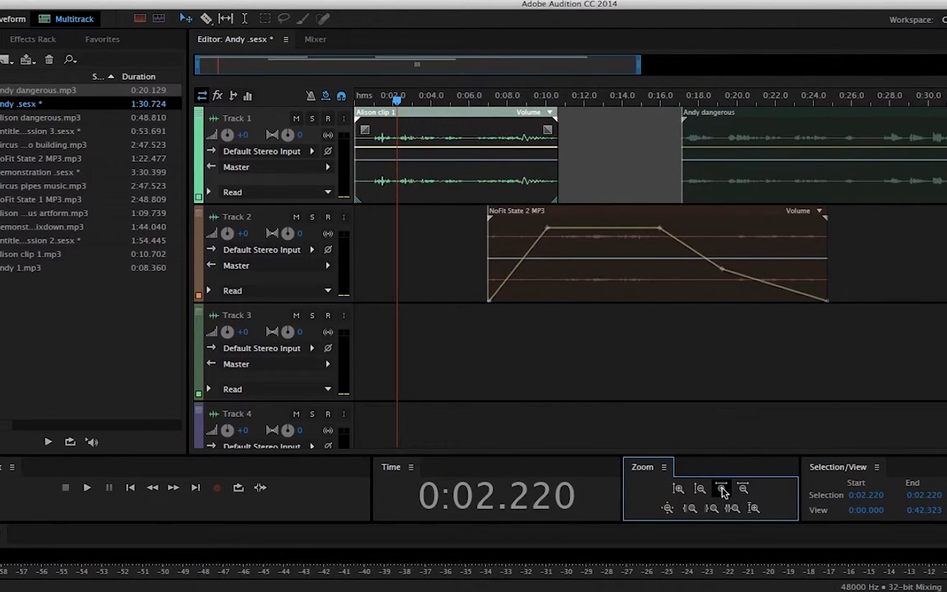
left_click(696, 155)
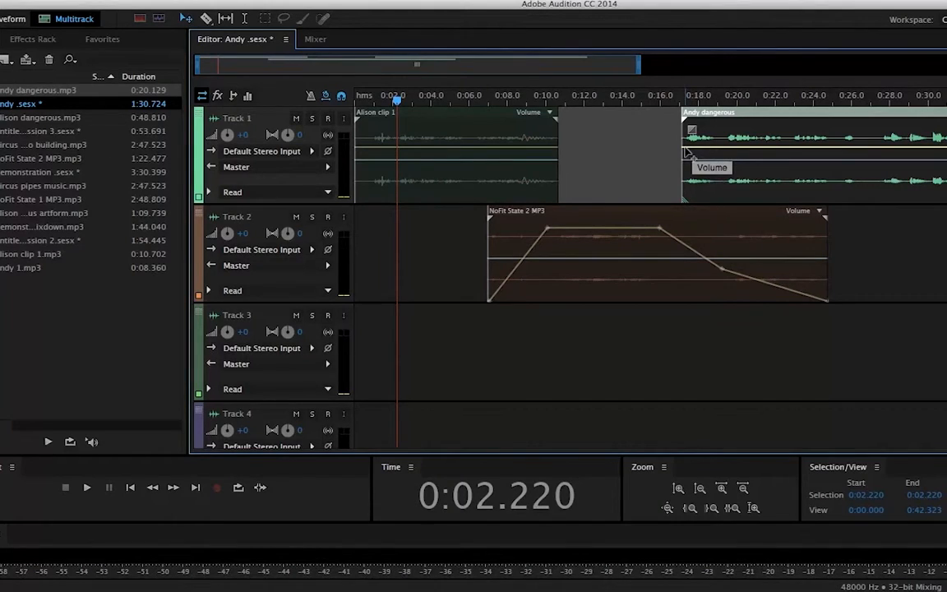
left_click_drag(683, 148, 719, 152)
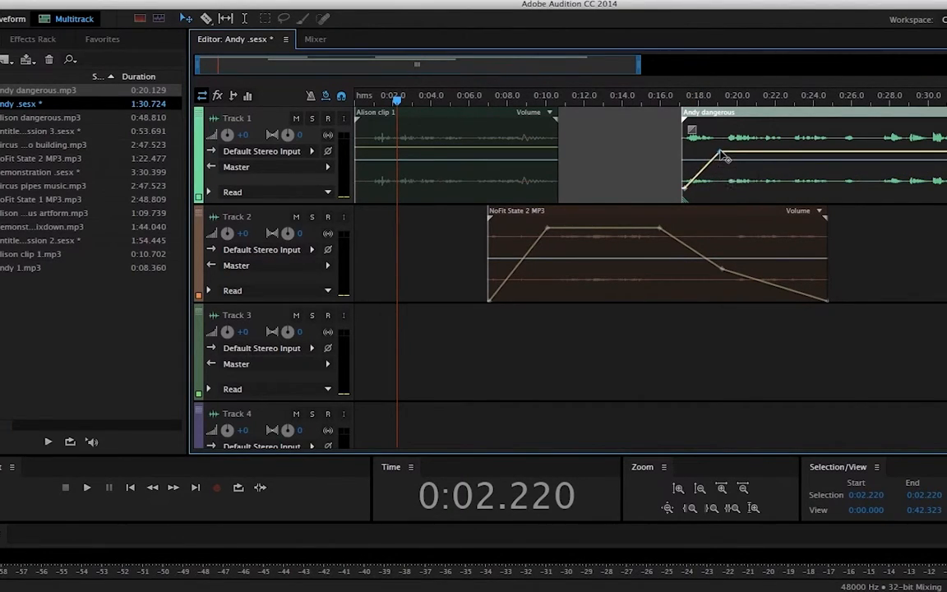
Add volume keyframes to the second interview clip on Track 1 that lower its level between about 22 and 24 seconds
left_click(769, 151)
left_click_drag(811, 157, 802, 187)
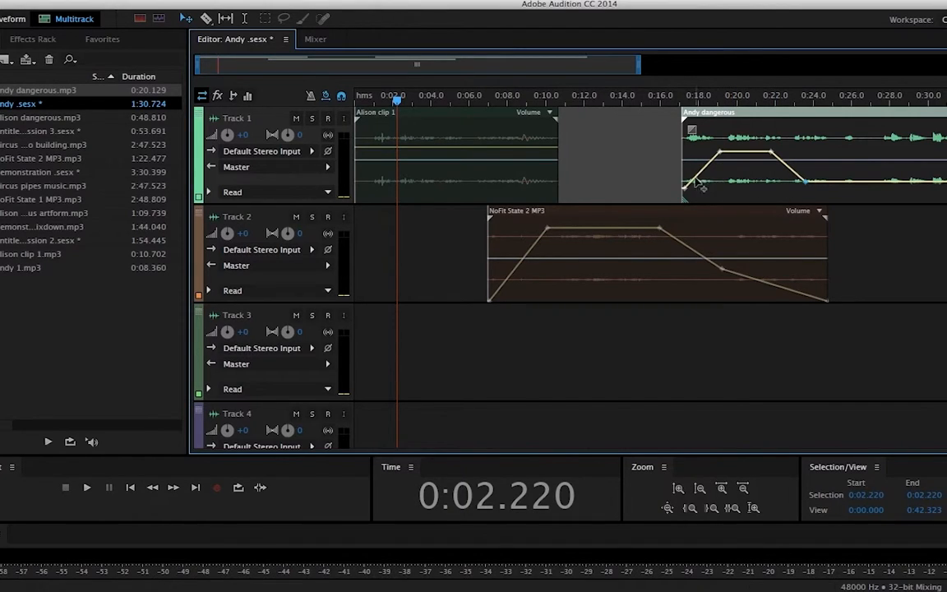
Remove the volume keyframes from the second interview clip on Track 1 to leave a flat volume line
left_click_drag(687, 198, 673, 12)
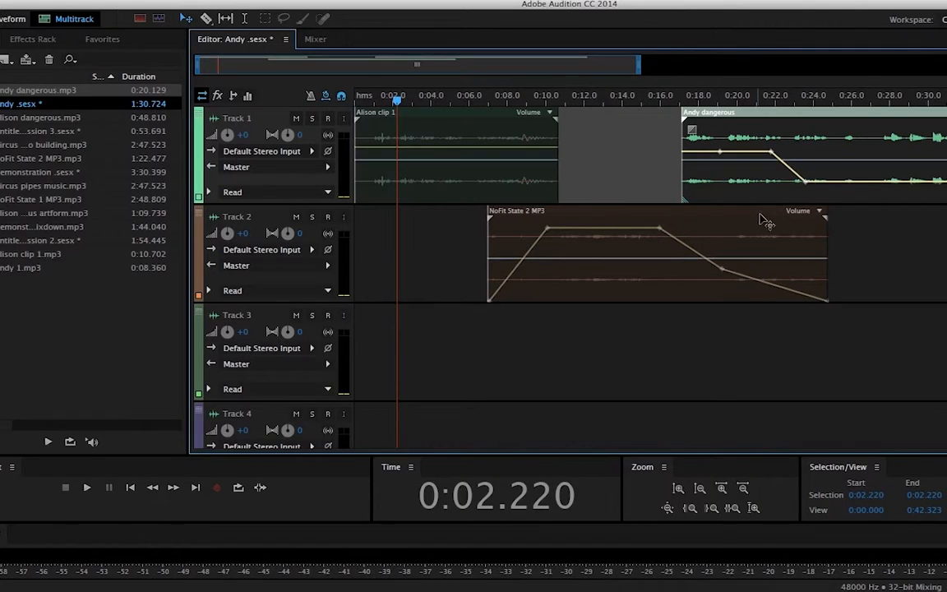
left_click_drag(806, 187, 808, 4)
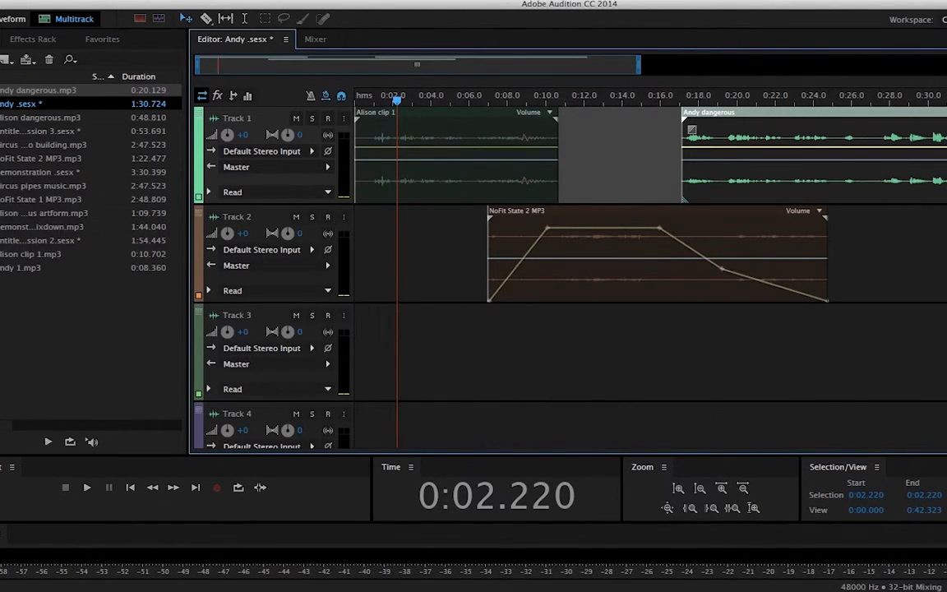
Export a multitrack mixdown of the entire session as an MP3 file named Circus
left_click(65, 1)
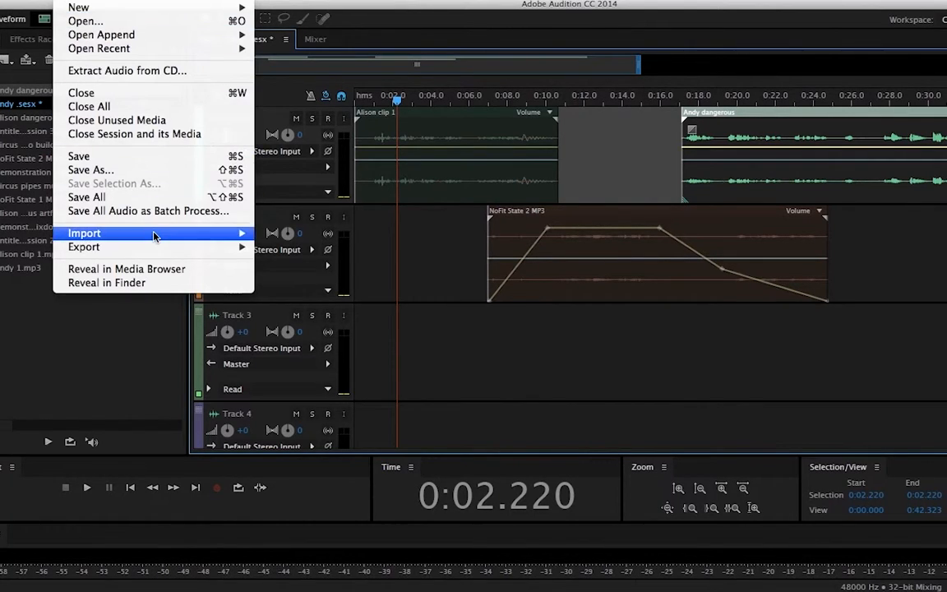
mouse_move(167, 250)
mouse_move(313, 301)
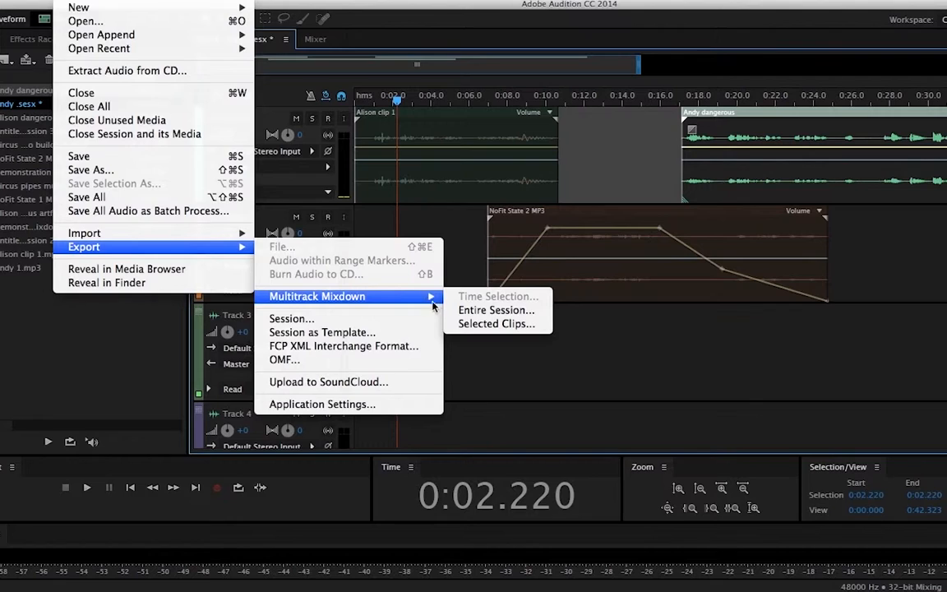
left_click(474, 315)
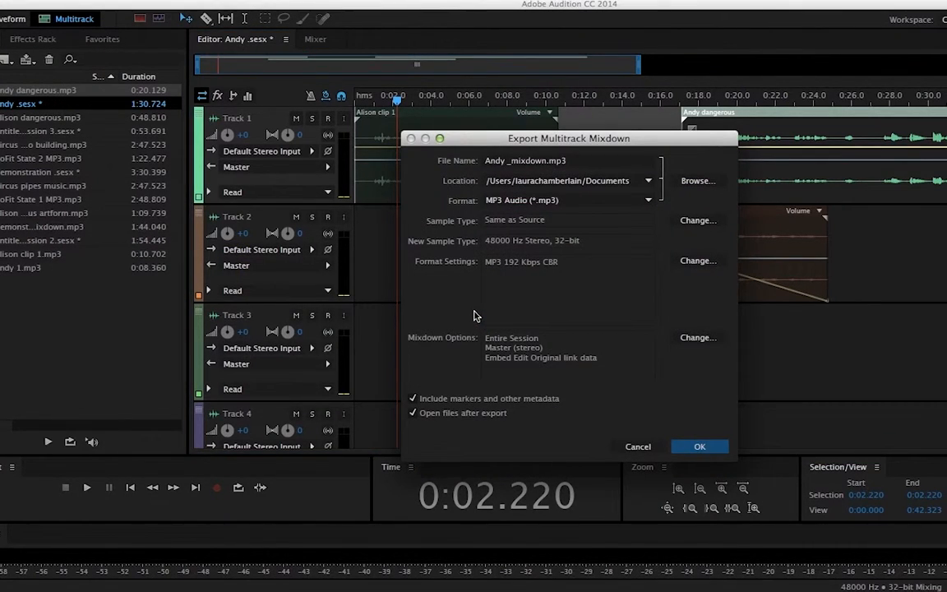
left_click(598, 163)
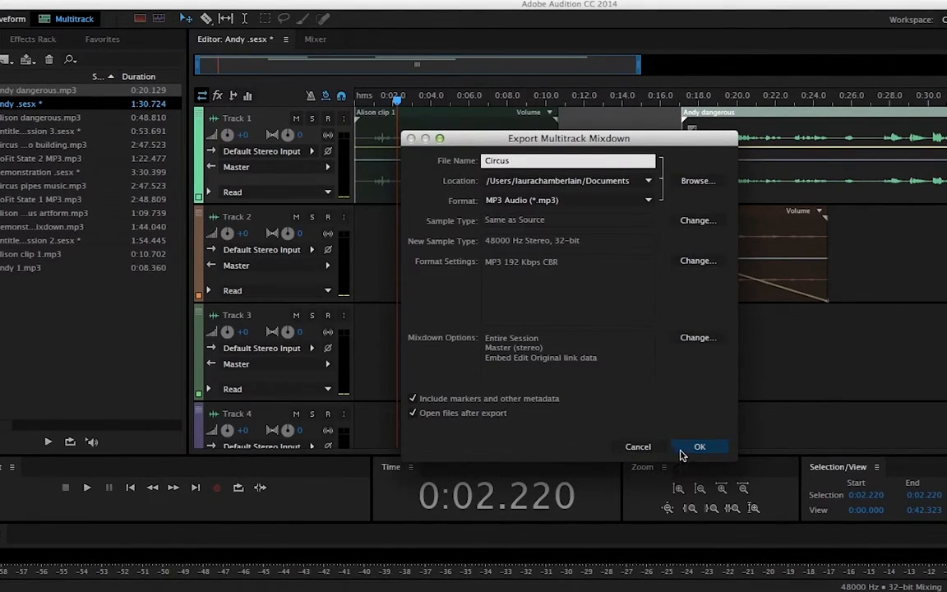
left_click(697, 448)
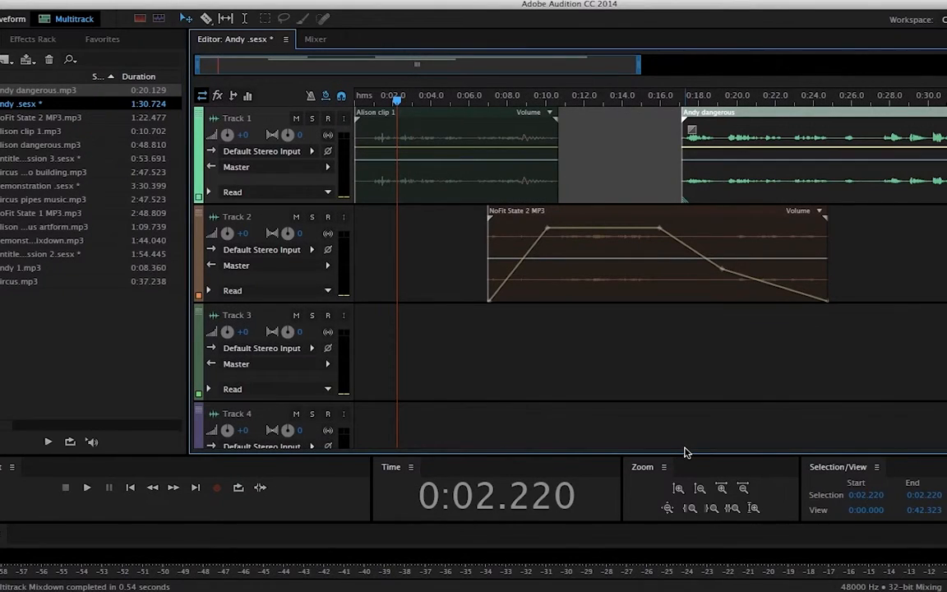